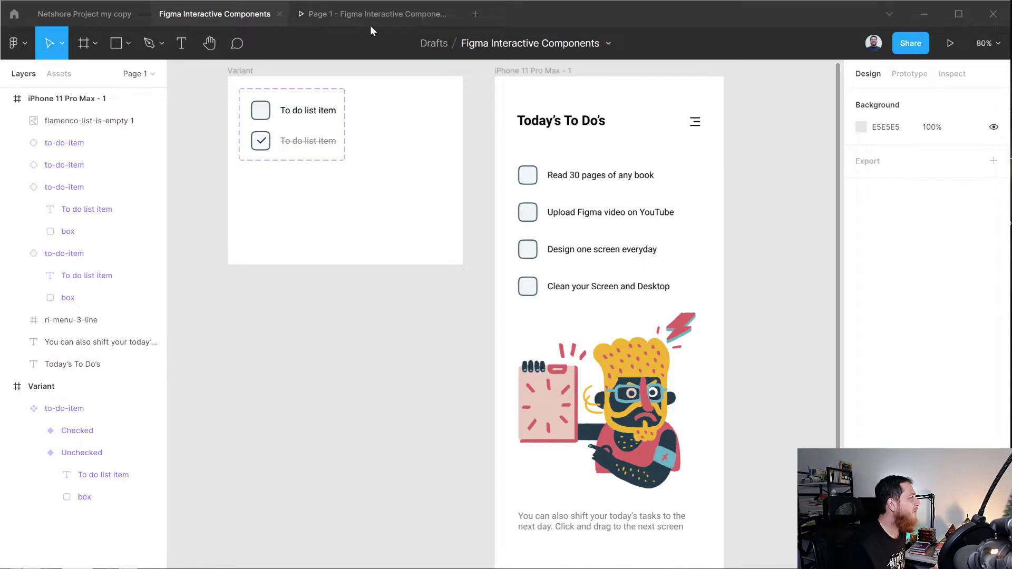
Step: Switch to the running prototype of the to-do screen and scale it down to fit the window
left_click(370, 14)
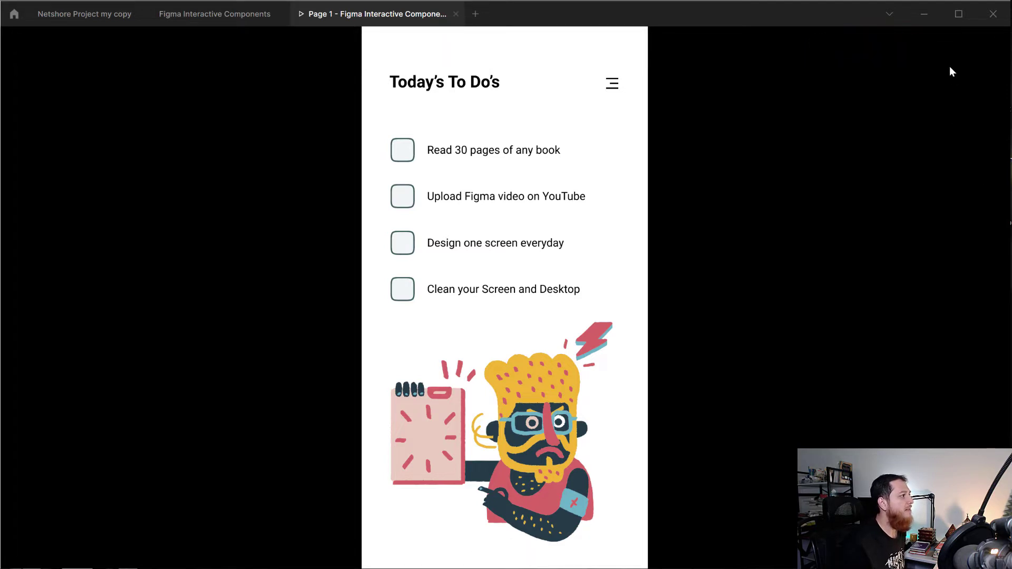
left_click(966, 44)
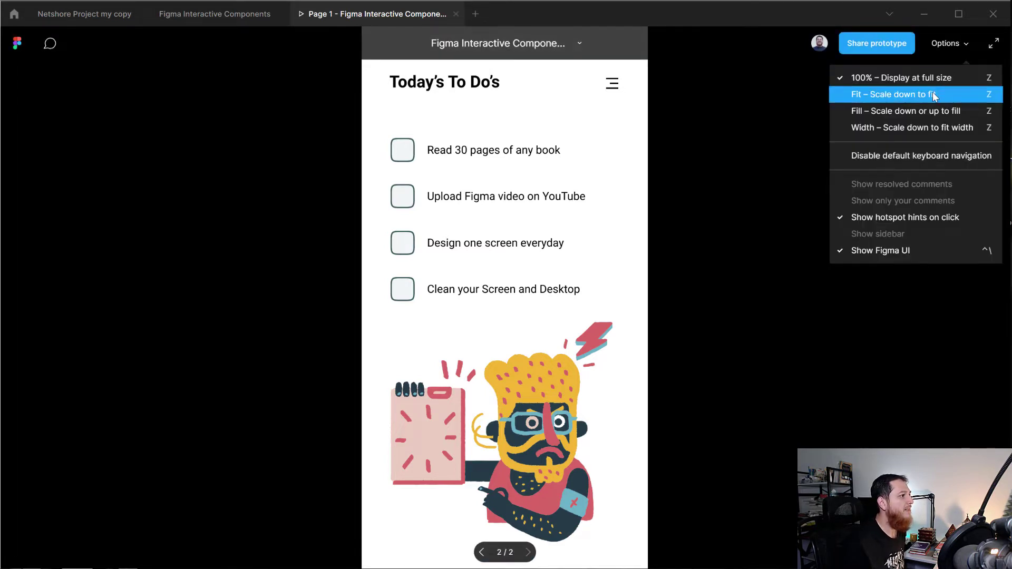
left_click(934, 96)
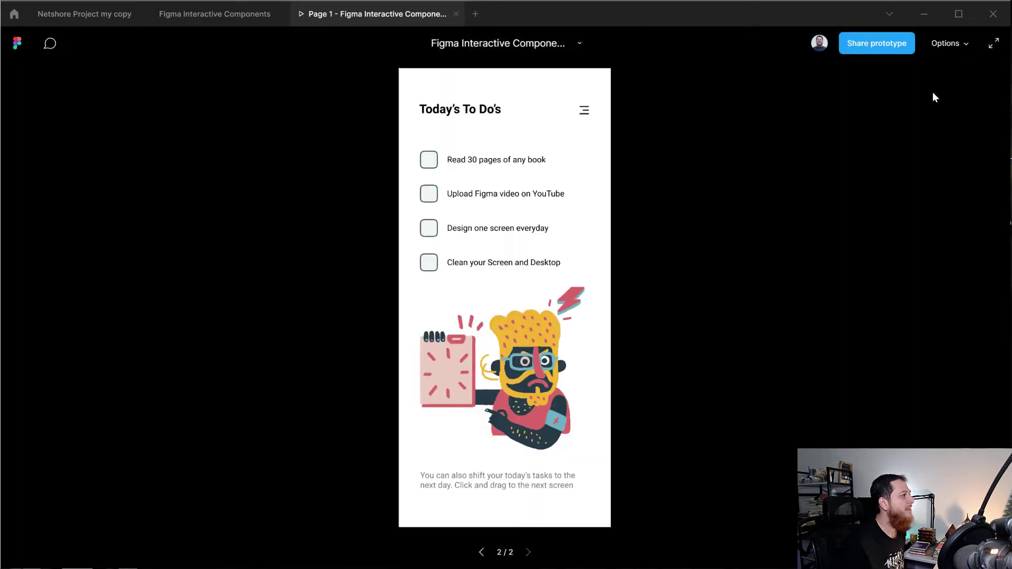
left_click(155, 251)
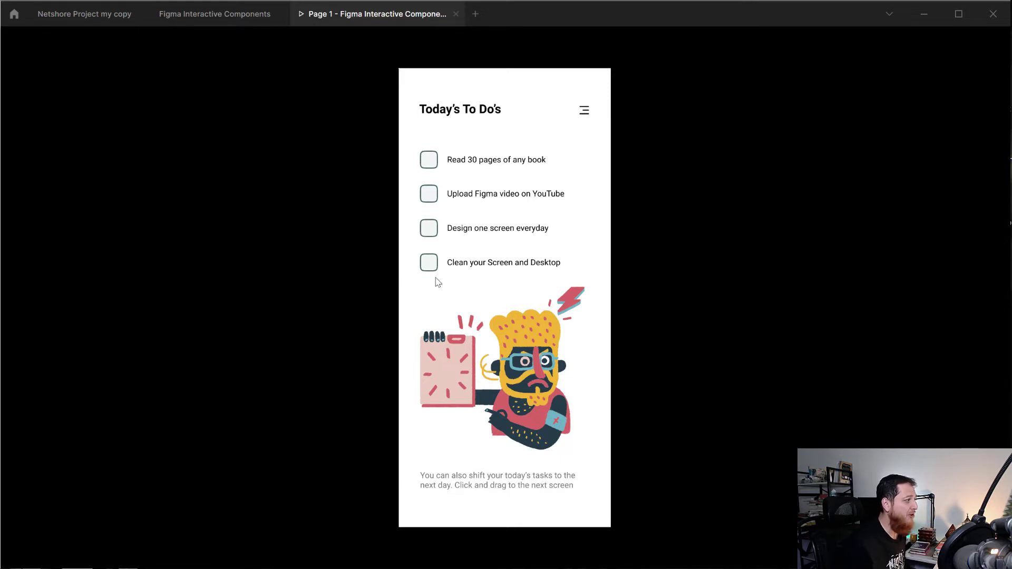
Step: Test the prototype by checking all four to-do items and unchecking them again
left_click(429, 162)
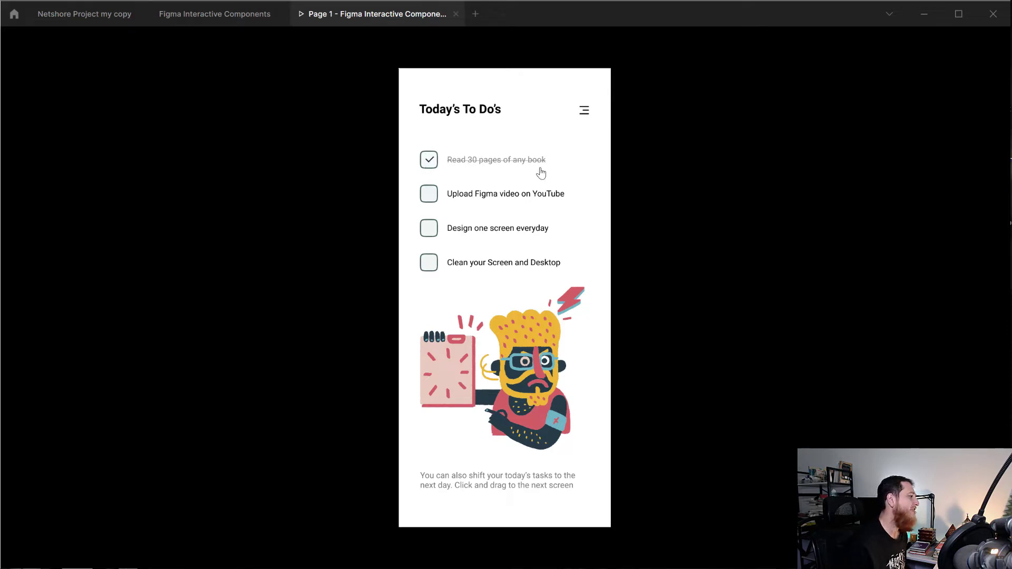
left_click(428, 230)
left_click(428, 195)
left_click(429, 262)
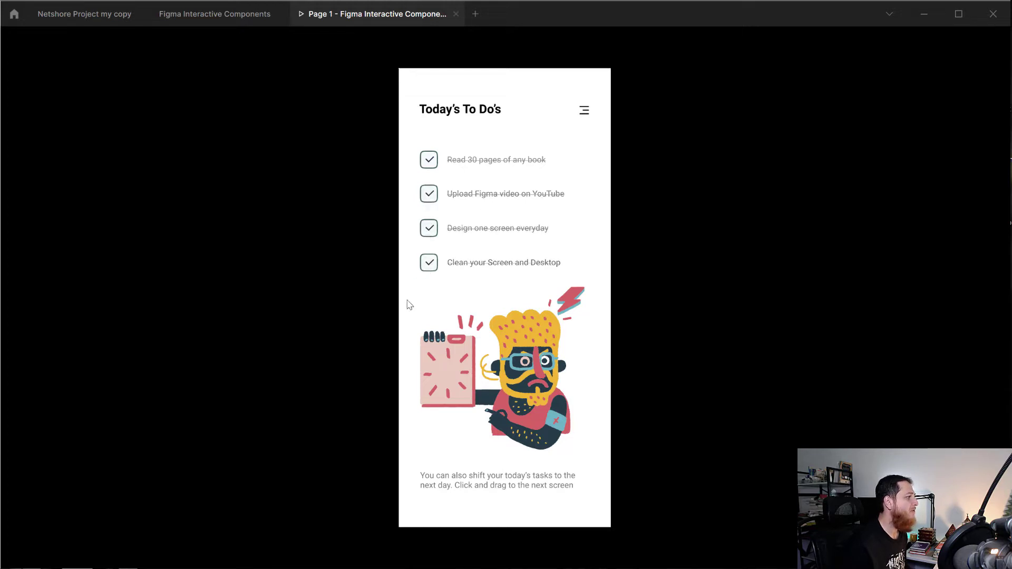
left_click(428, 228)
left_click(430, 195)
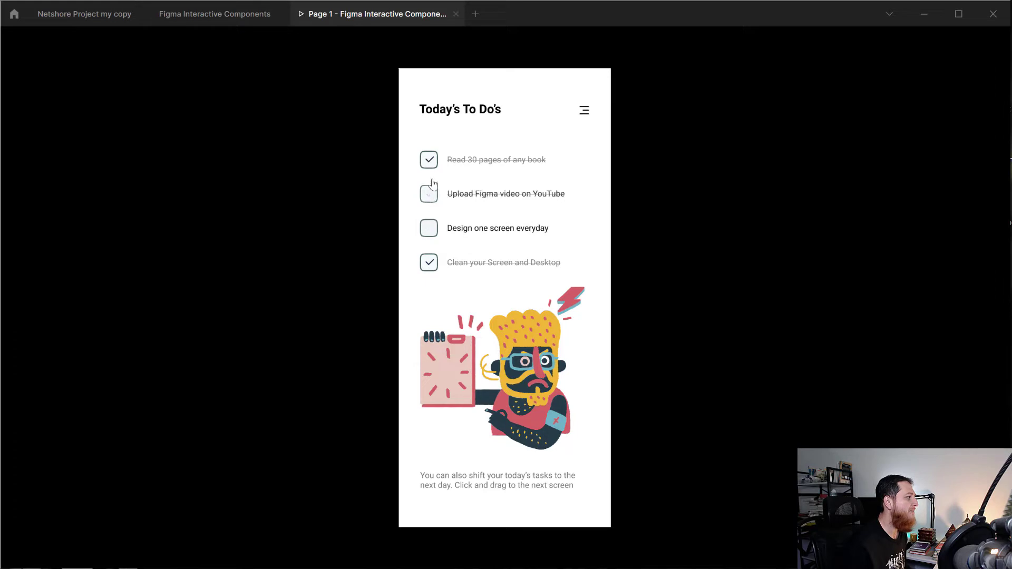
left_click(429, 159)
left_click(428, 262)
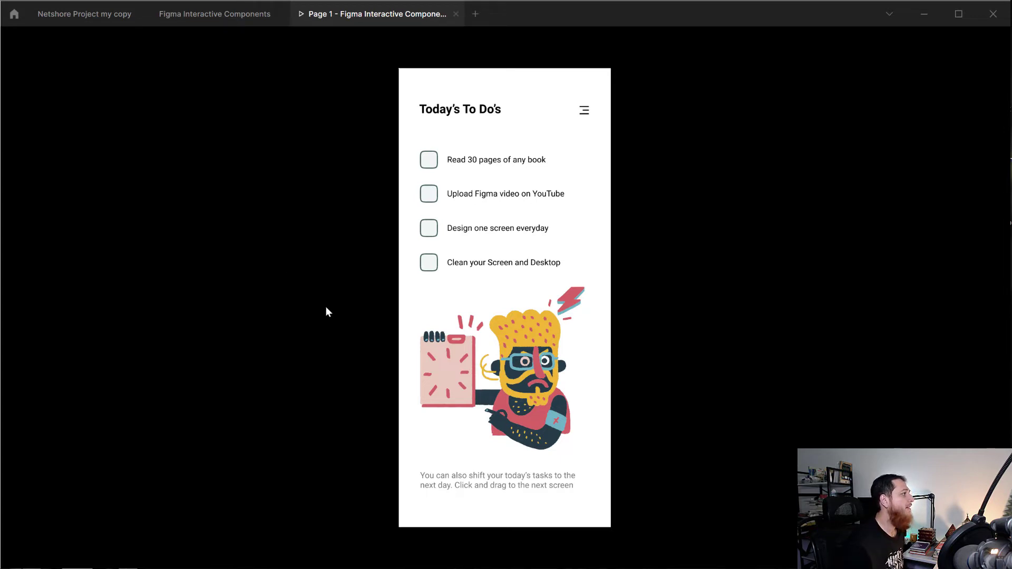
Step: Return to the design file and draw a frame of about 499 × 306 in empty canvas beside the phone screen
left_click(205, 13)
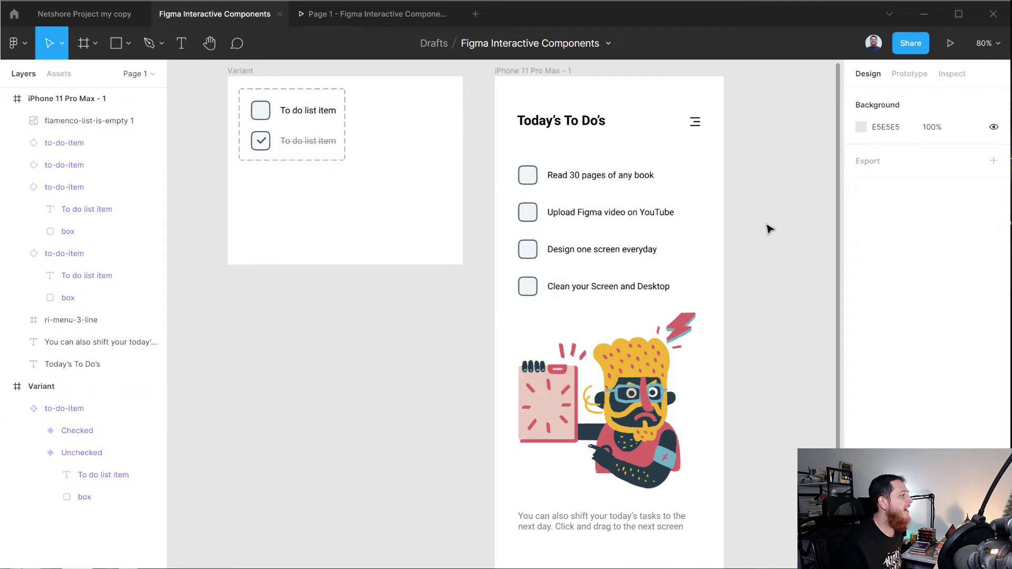
left_click_drag(768, 228, 535, 228)
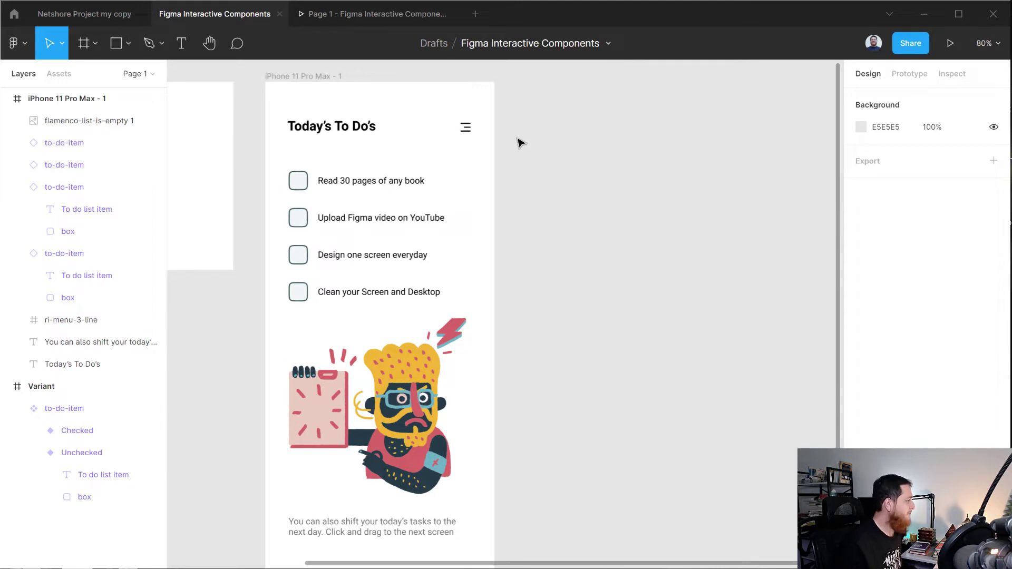
left_click_drag(482, 212, 187, 198)
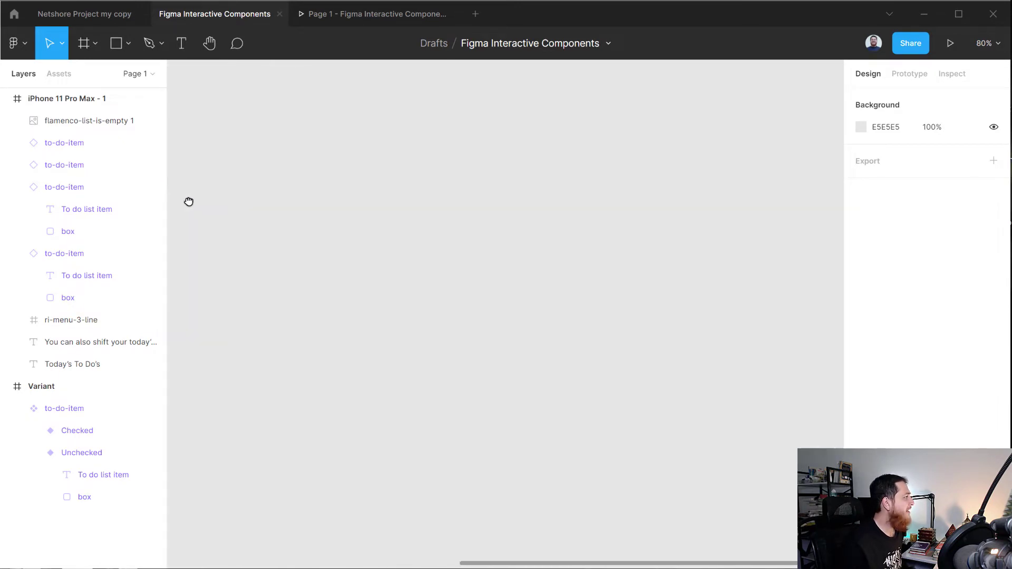
key("f")
left_click_drag(327, 155, 604, 324)
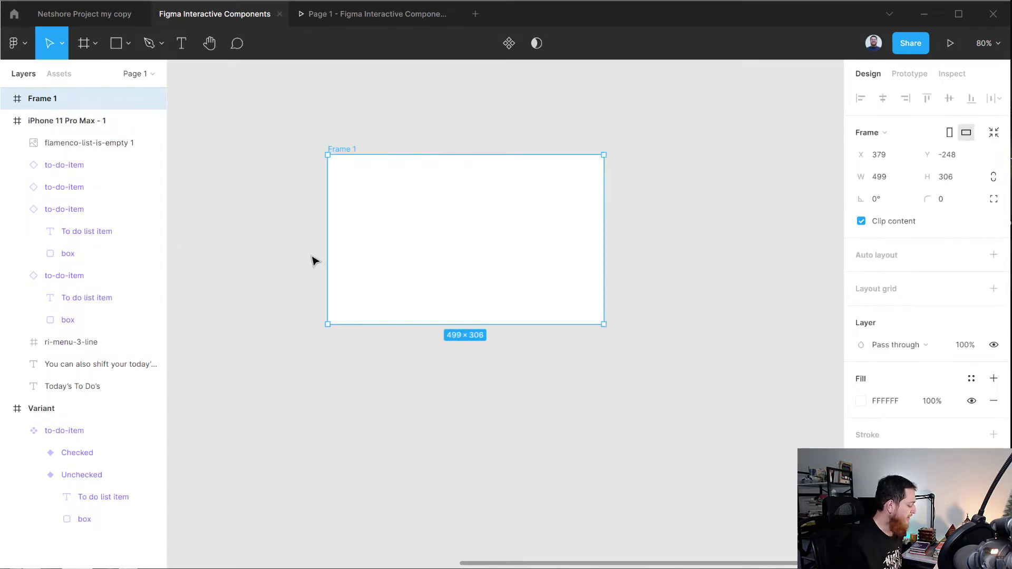
Step: Draw a small rectangle in the left part of the new frame and set its size to 42 wide by 40 high
left_click(117, 45)
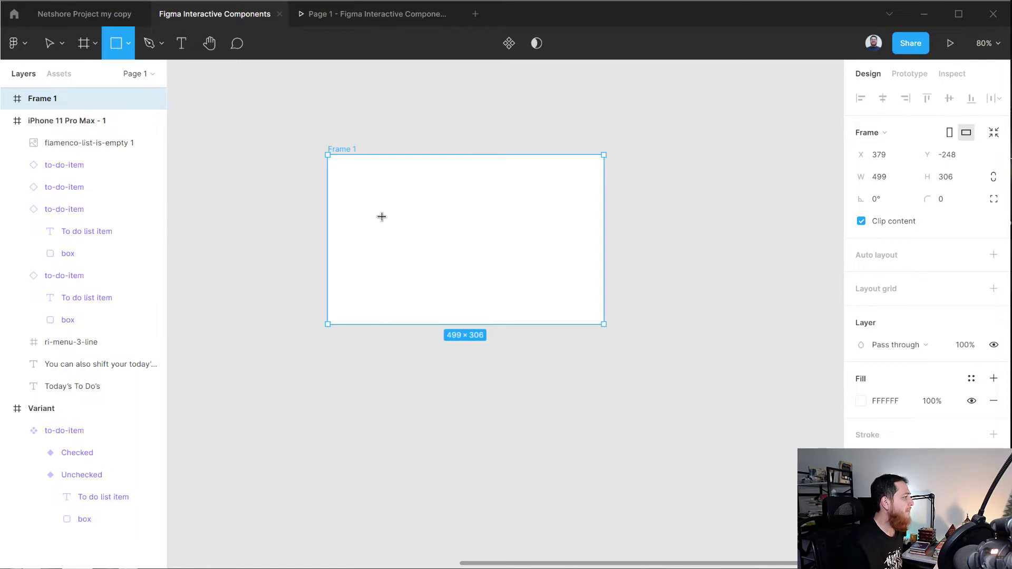
left_click_drag(381, 211, 405, 233)
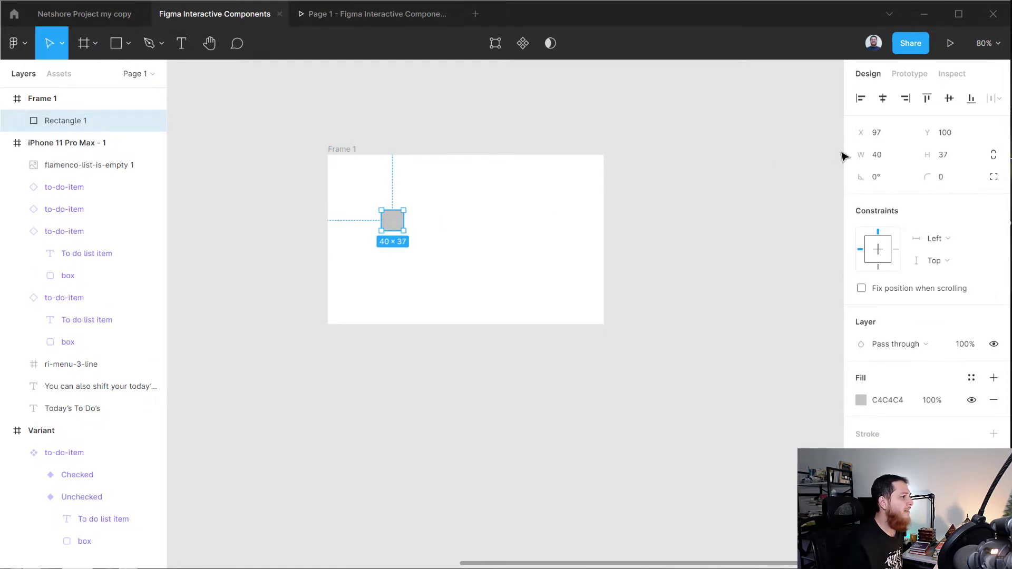
left_click(944, 158)
type("40")
key("Return")
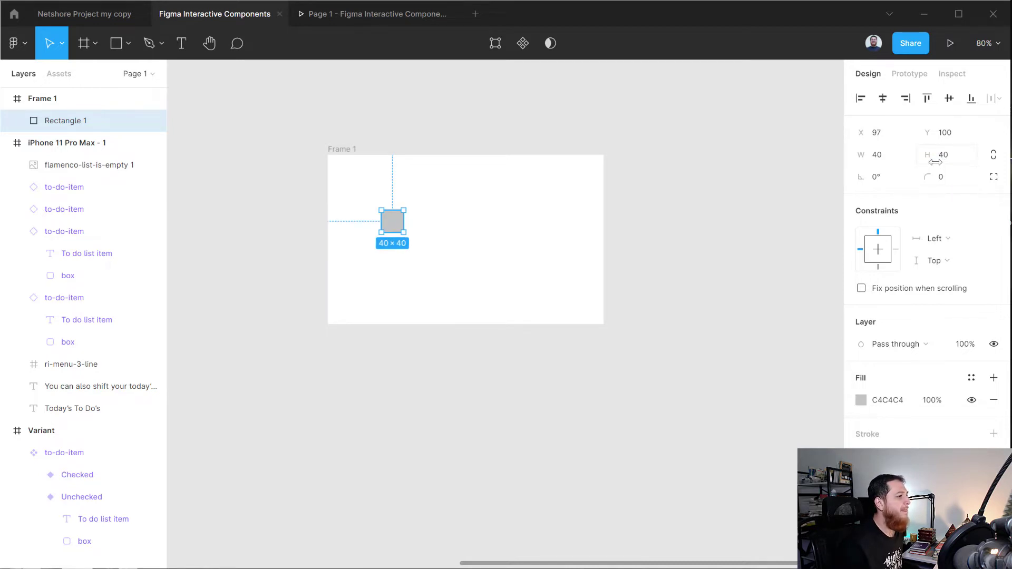
left_click(881, 161)
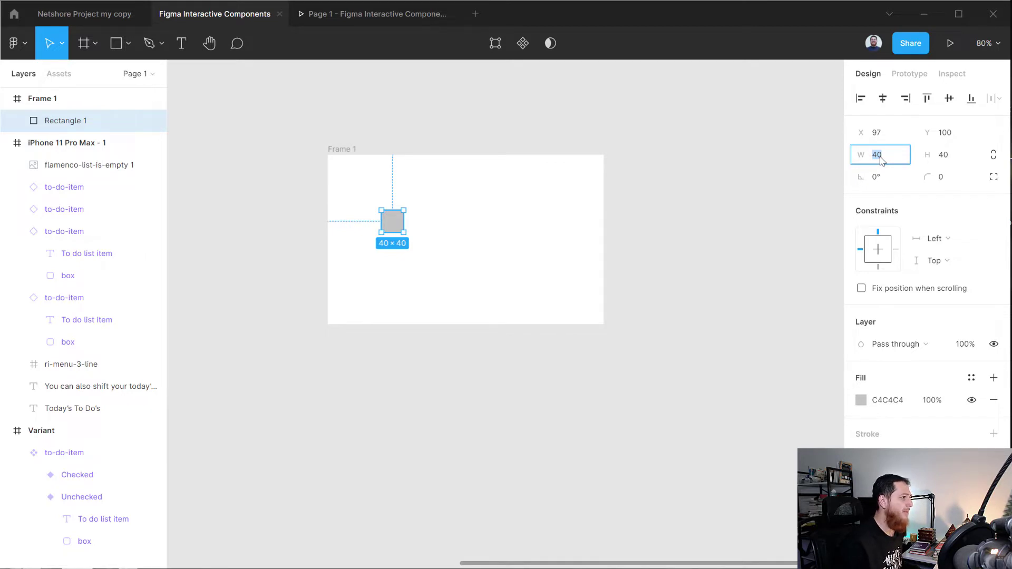
type("42")
key("Return")
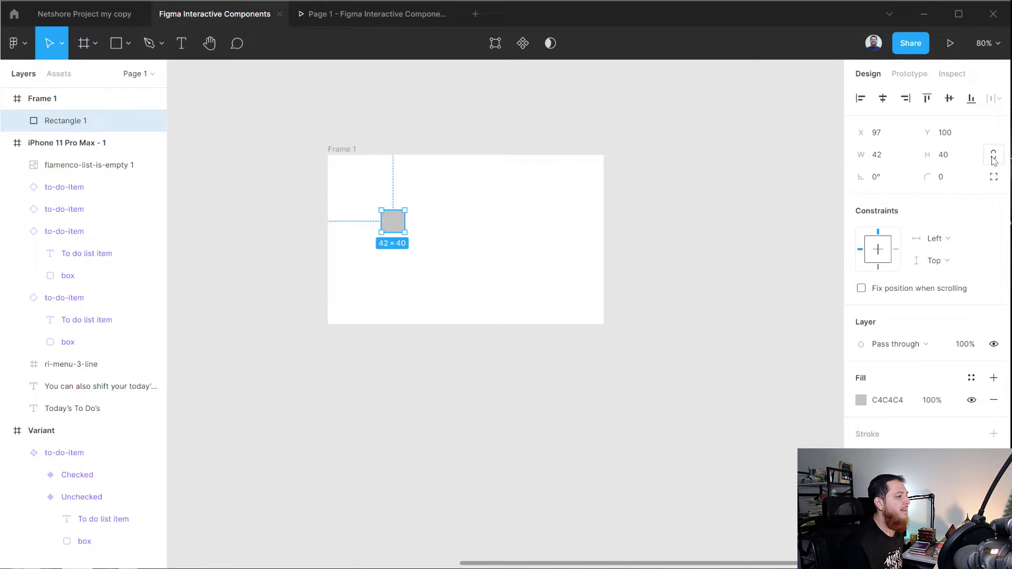
Step: Round the rectangle's corners with a radius of 8 and apply strong corner smoothing
left_click(942, 182)
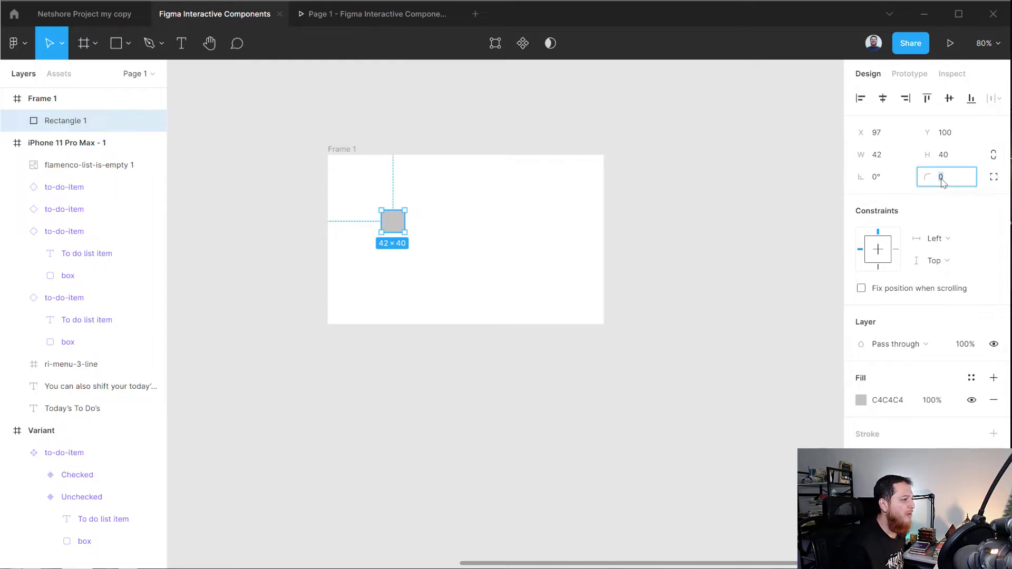
key("Return")
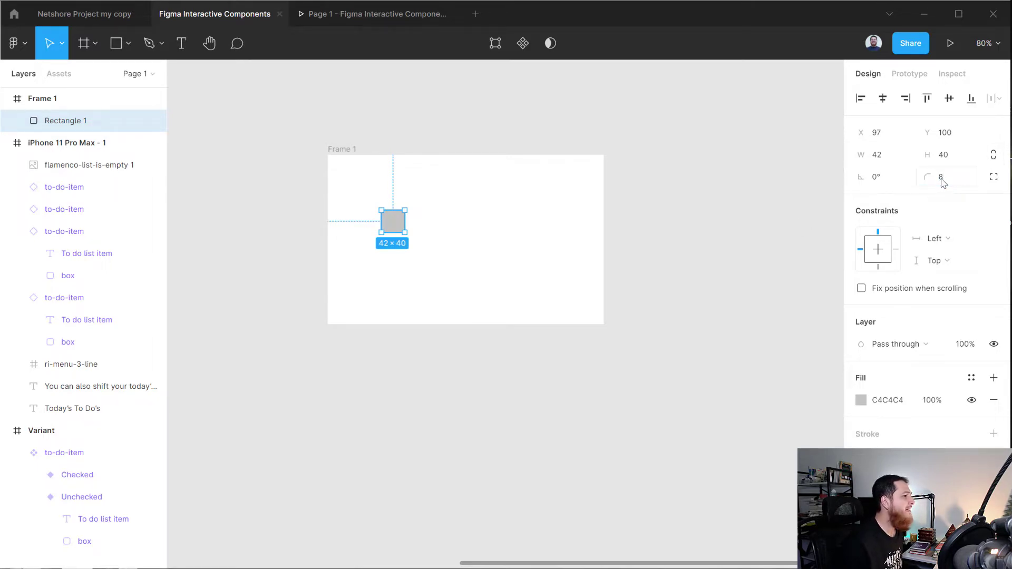
left_click(993, 177)
left_click(994, 198)
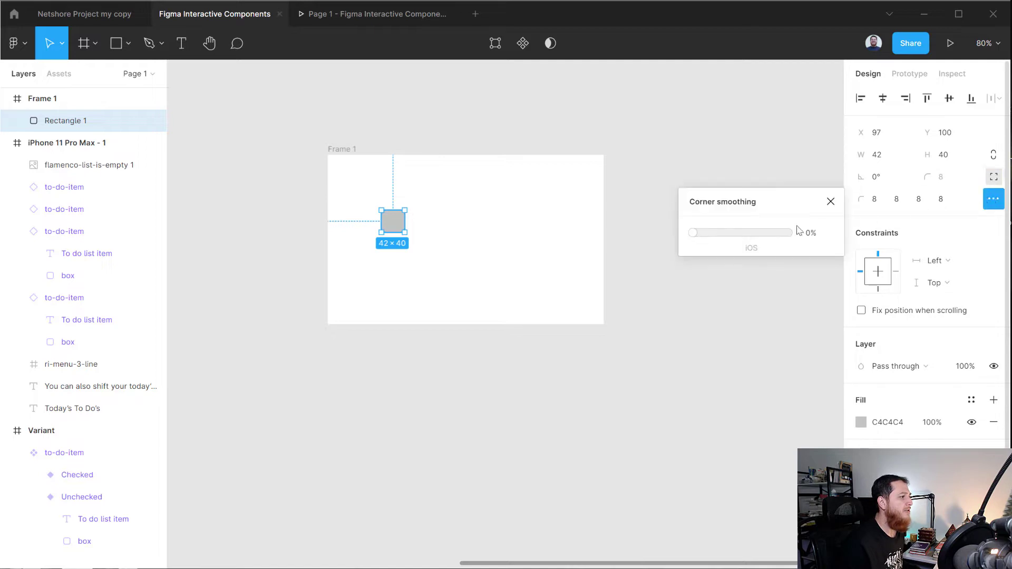
left_click_drag(694, 234, 780, 242)
left_click(559, 238)
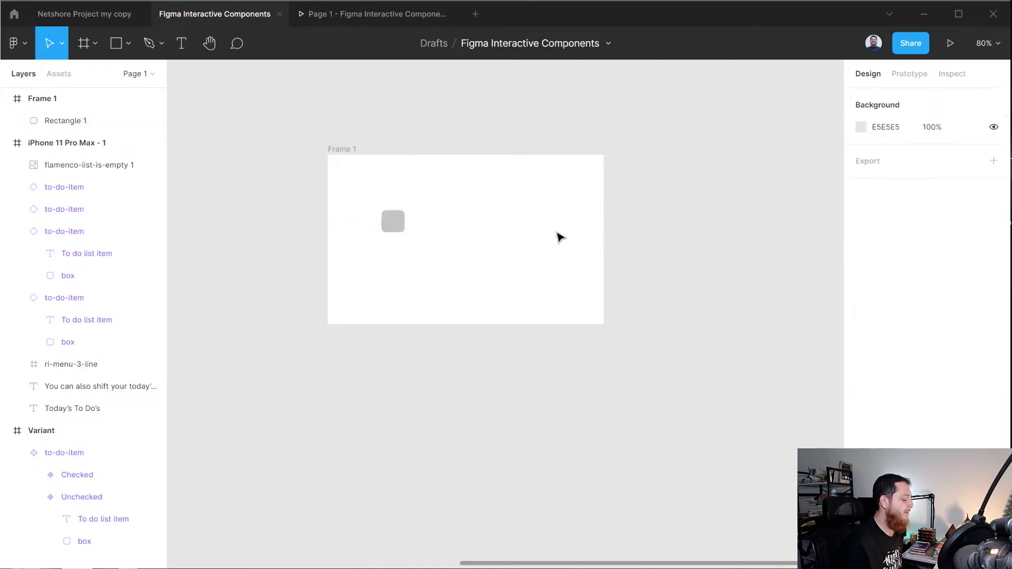
Step: Fill the rounded rectangle with pale teal E8F4F4 and give it a 2 px inside stroke
key("ctrl+equal")
key("ctrl+equal")
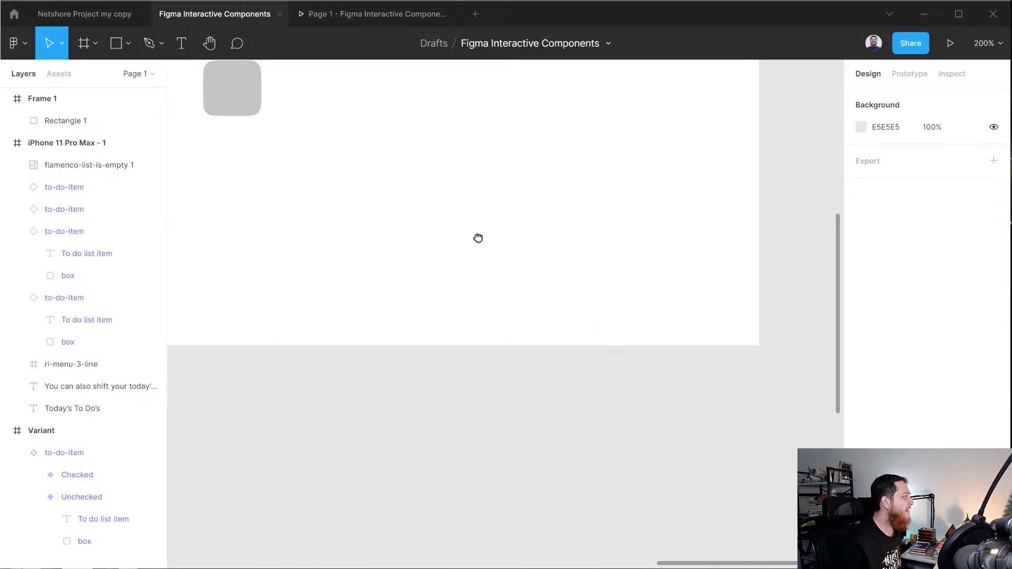
left_click_drag(479, 237, 499, 334)
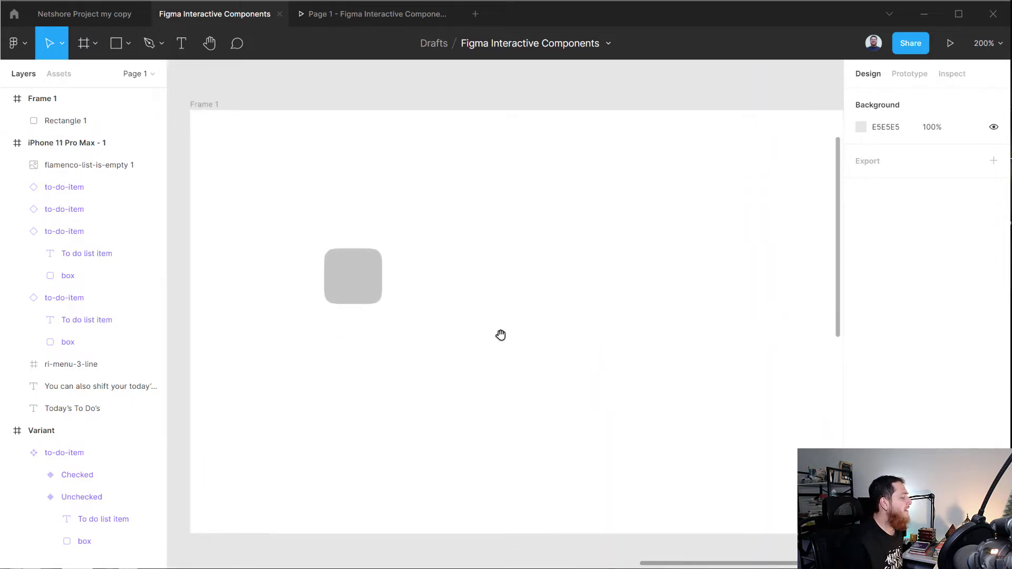
left_click(360, 292)
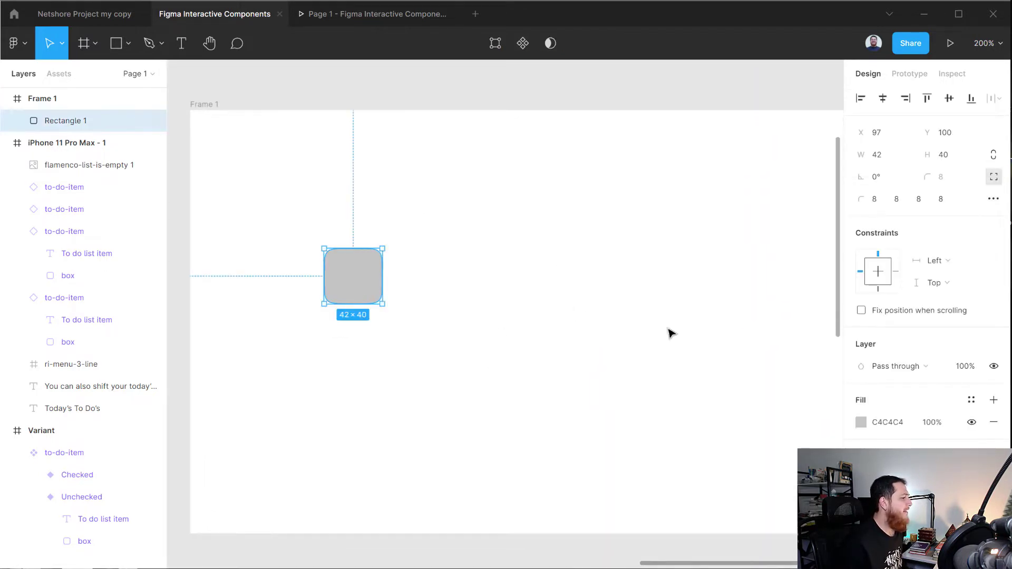
left_click(861, 423)
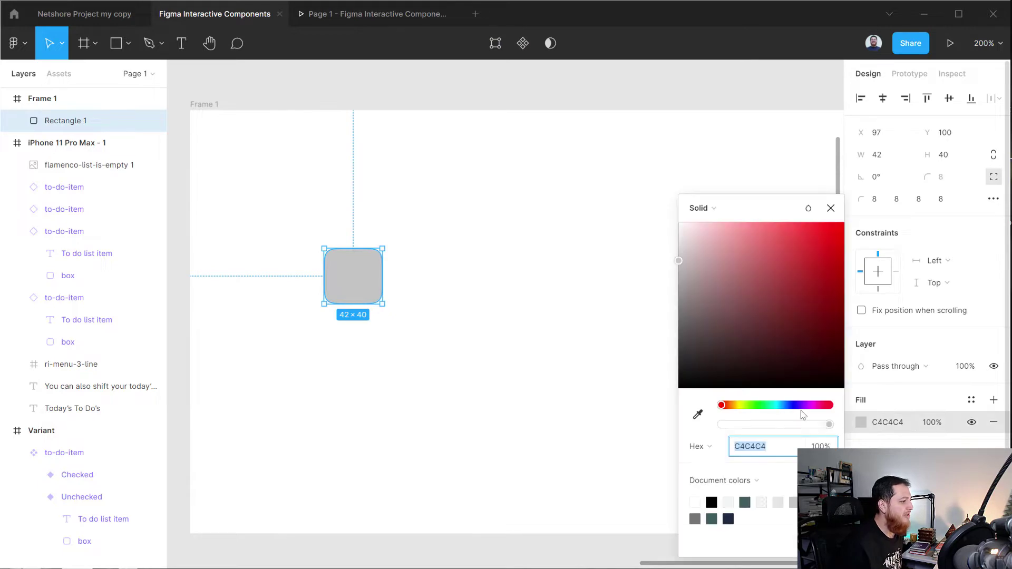
left_click(773, 406)
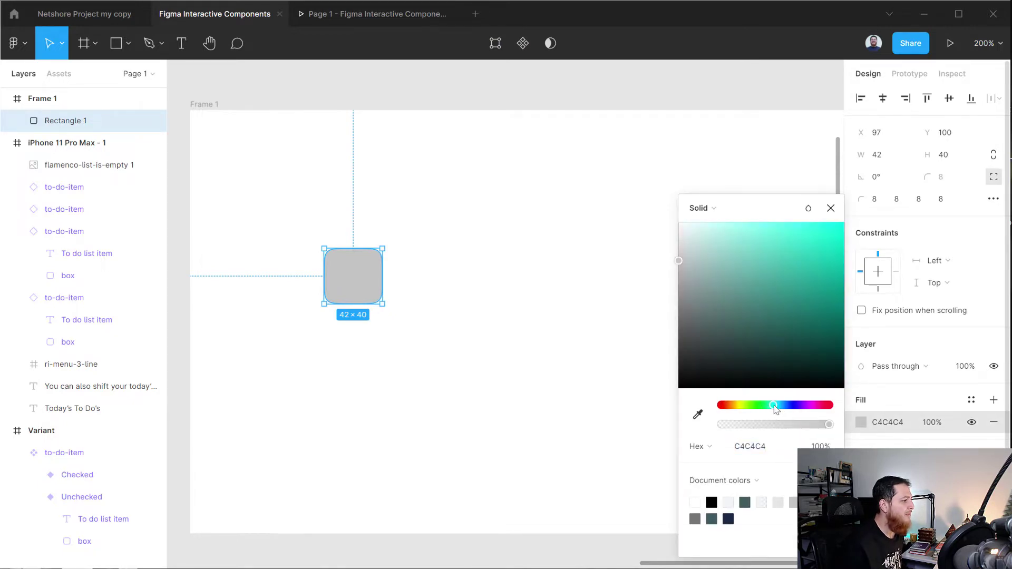
left_click_drag(690, 244, 690, 238)
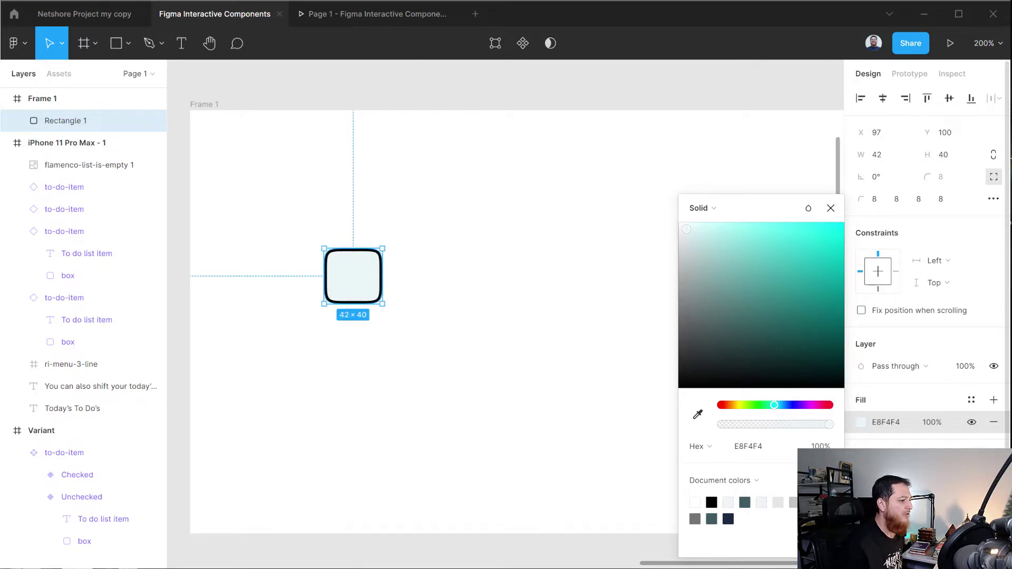
Step: Recolor the rectangle's stroke to dark teal 3E7878, starting from the sampled fill color
left_click(972, 456)
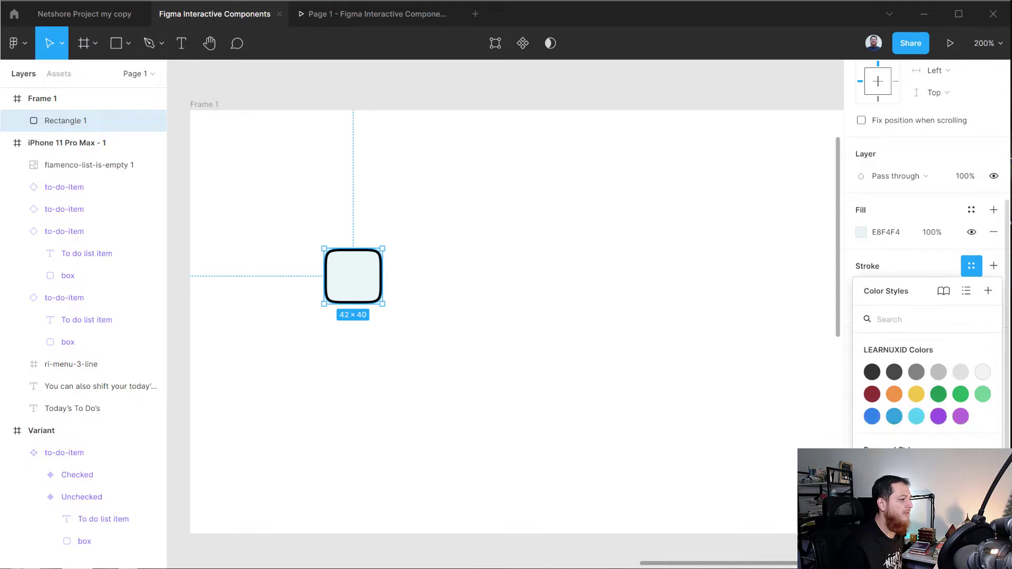
left_click(927, 266)
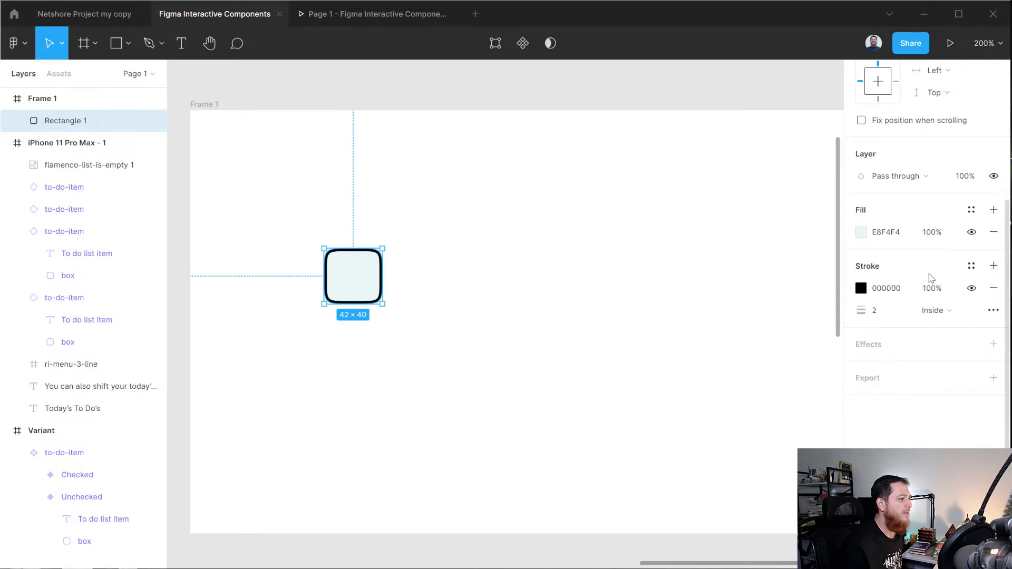
left_click(861, 288)
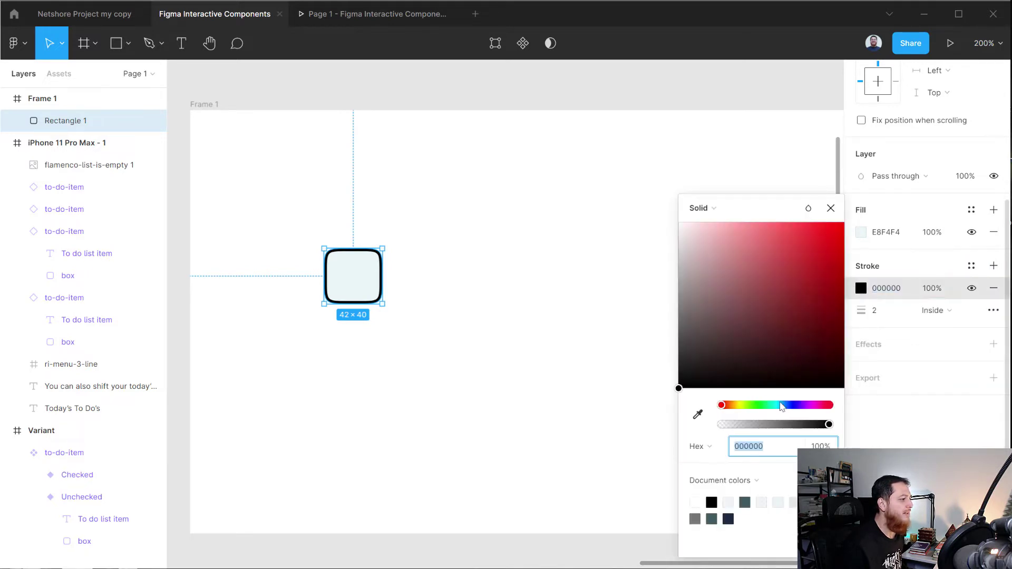
left_click(698, 414)
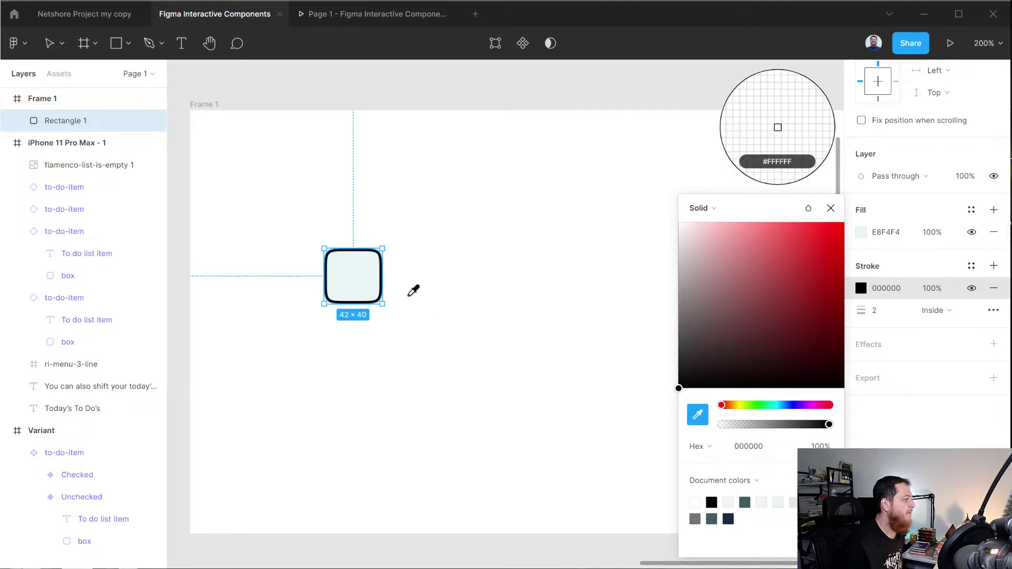
left_click(358, 274)
mouse_move(786, 301)
left_mouse_down()
mouse_move(772, 321)
mouse_move(728, 336)
mouse_move(723, 313)
mouse_move(760, 314)
left_mouse_up()
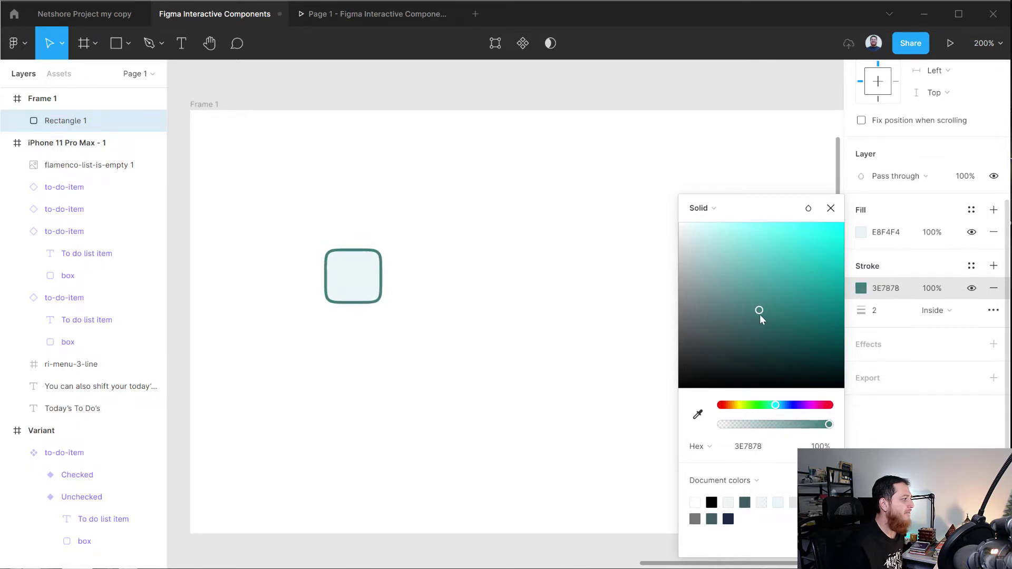
left_click(831, 208)
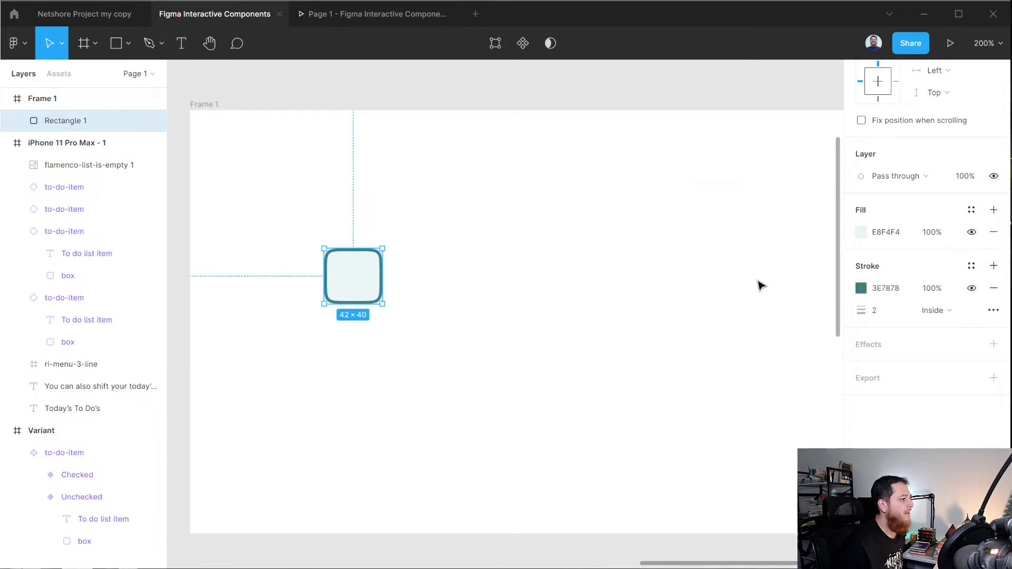
Step: Rename the rounded rectangle's layer to "box"
left_click(456, 343)
left_click(361, 295)
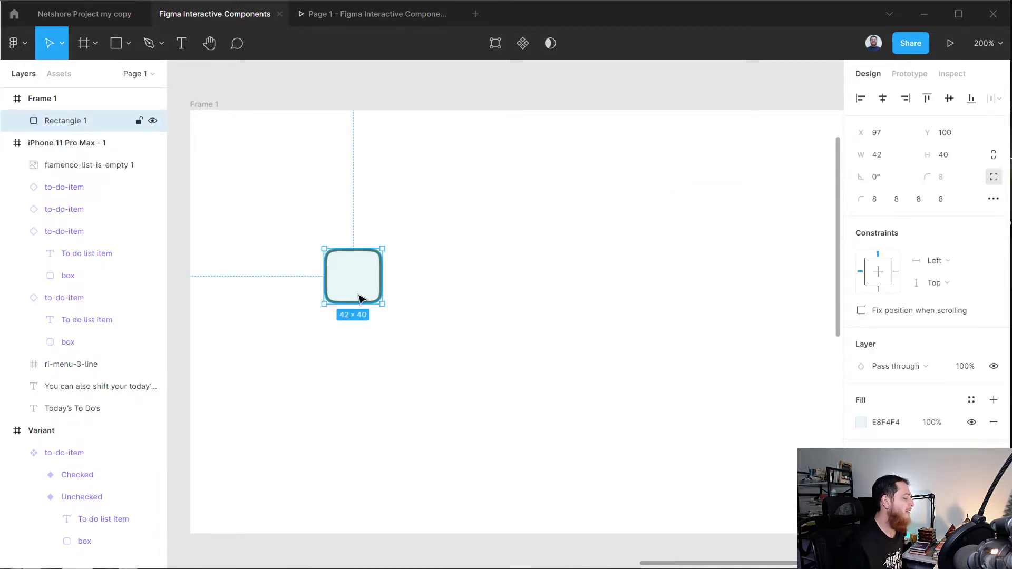
double_click(62, 127)
type("box")
key("Return")
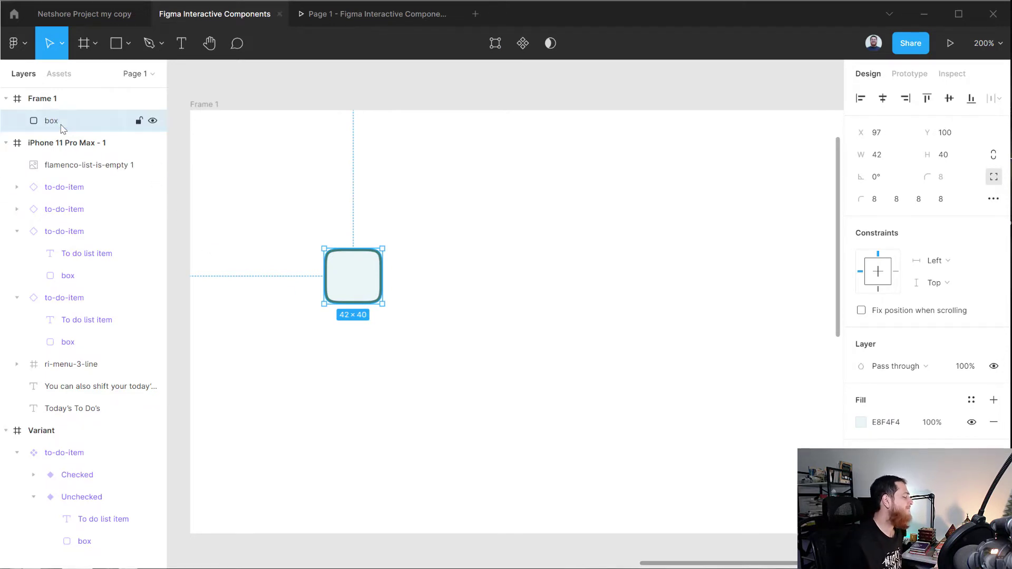
Step: Add the text "To do list item" beside the box in Frame 1
key("t")
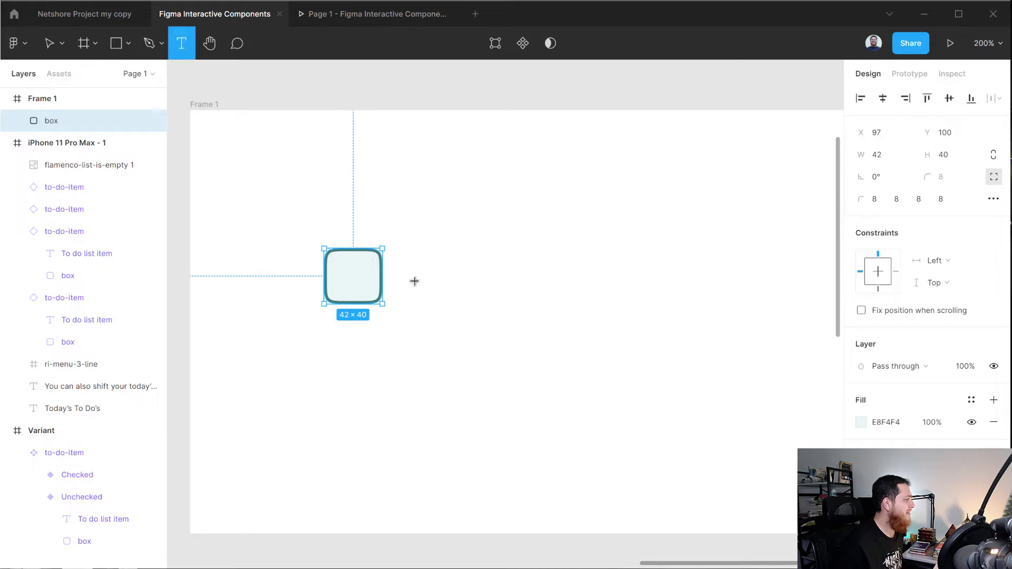
left_click(414, 281)
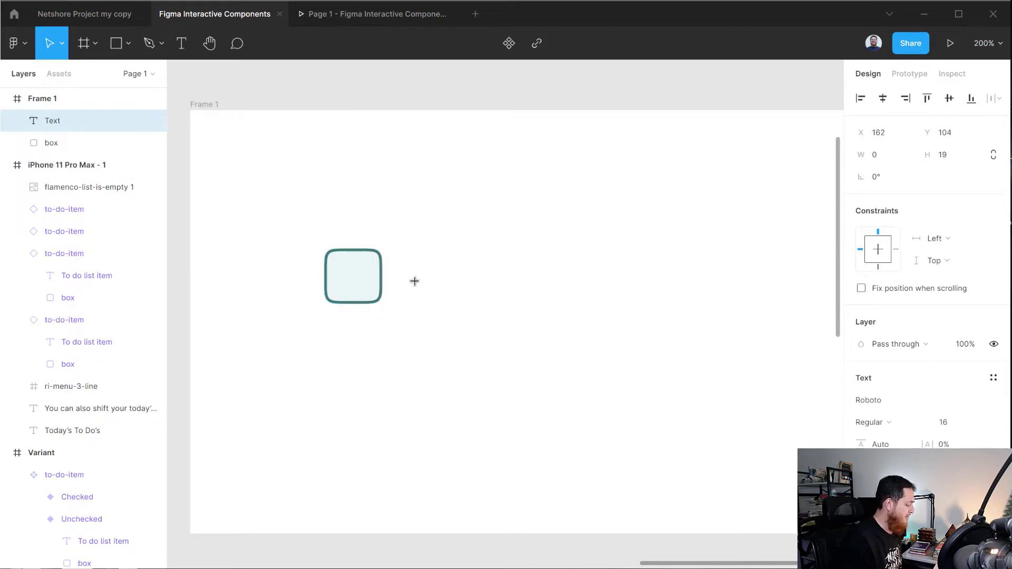
type("To do list")
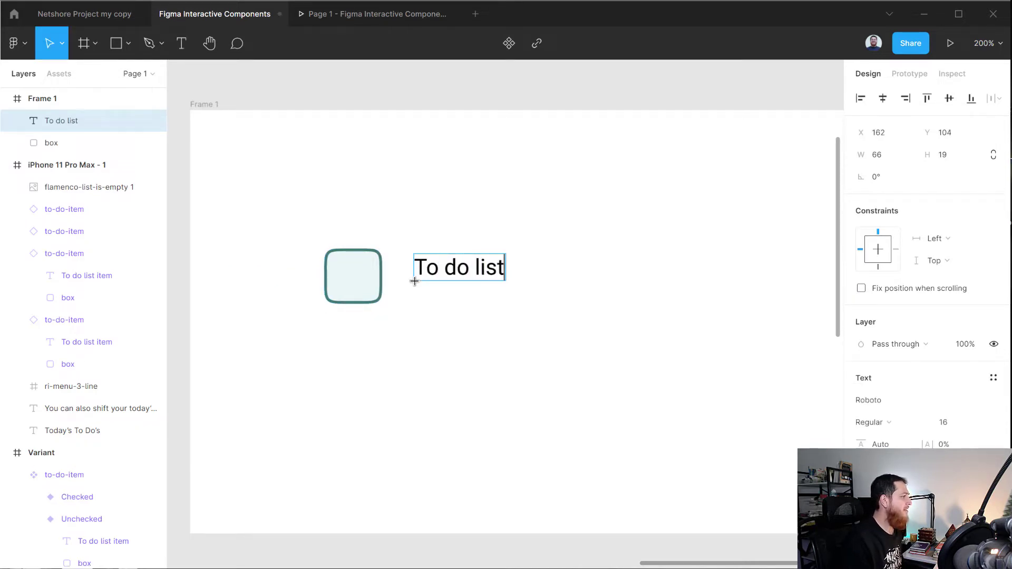
type(" item")
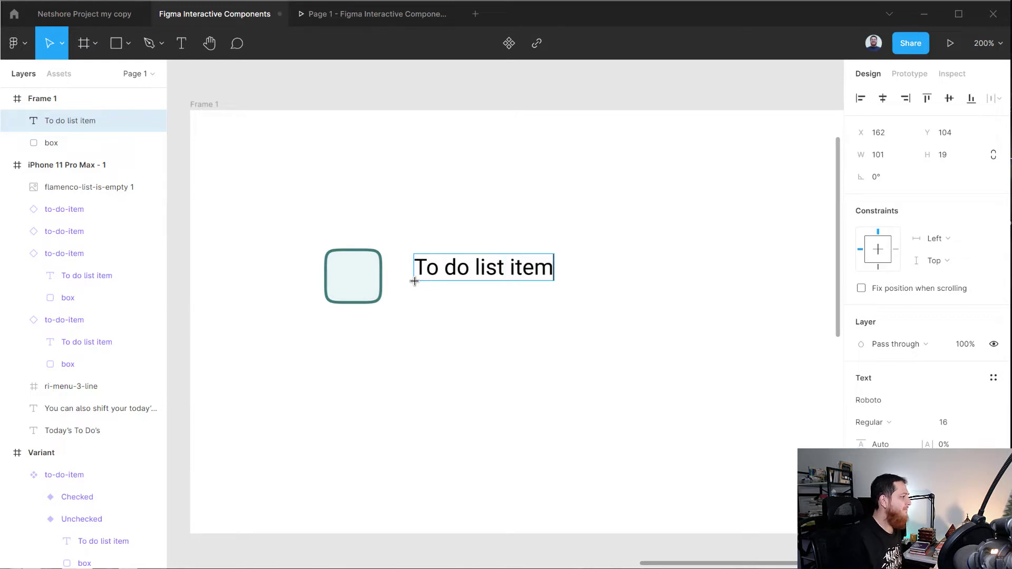
key("Escape")
Step: Move the text level with the middle of the box and nudge it to X 155, leaving a 16 px gap
left_click_drag(454, 268, 453, 281)
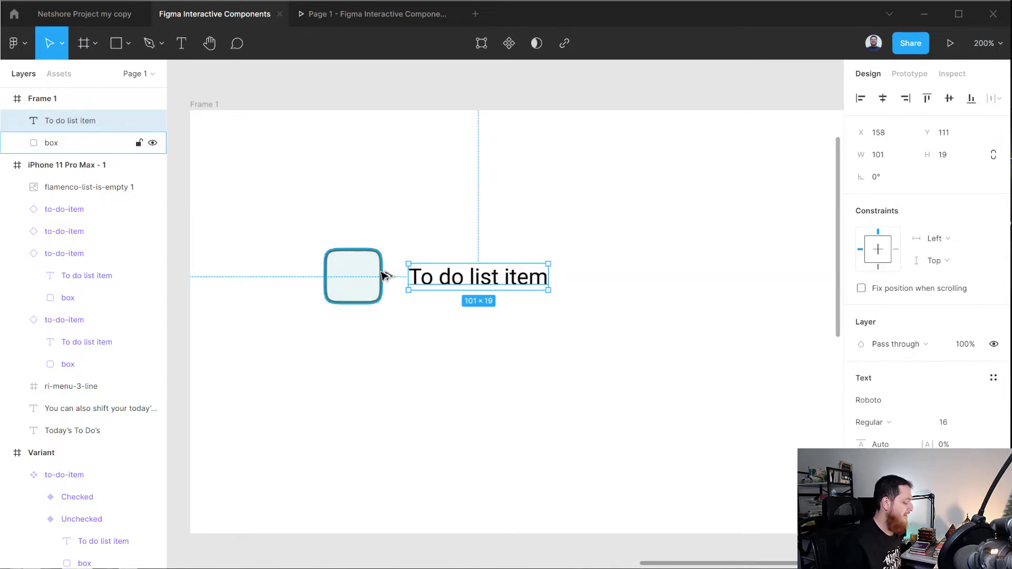
key("Left")
key("Left")
key("Left")
key("Left")
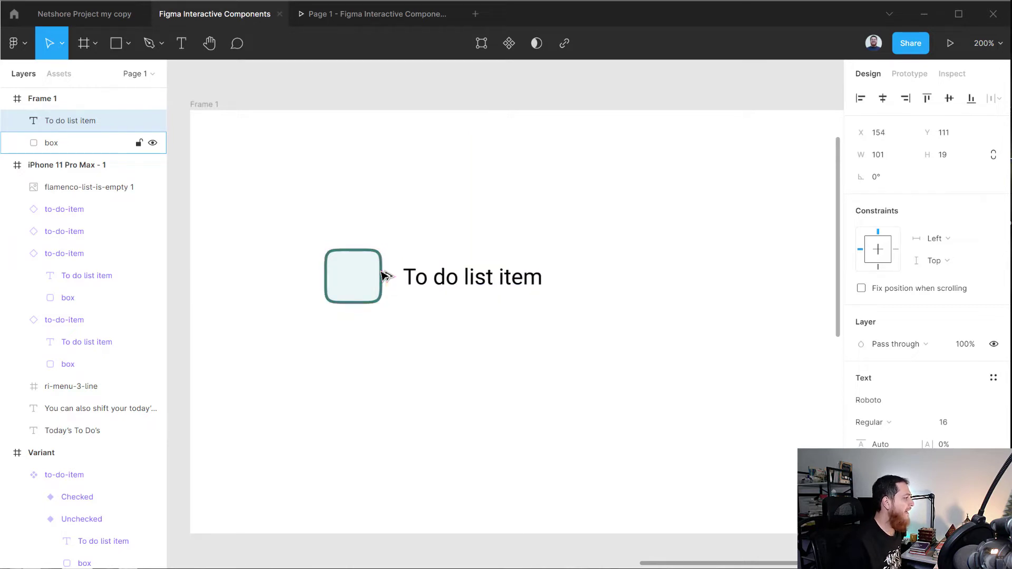
key("Right")
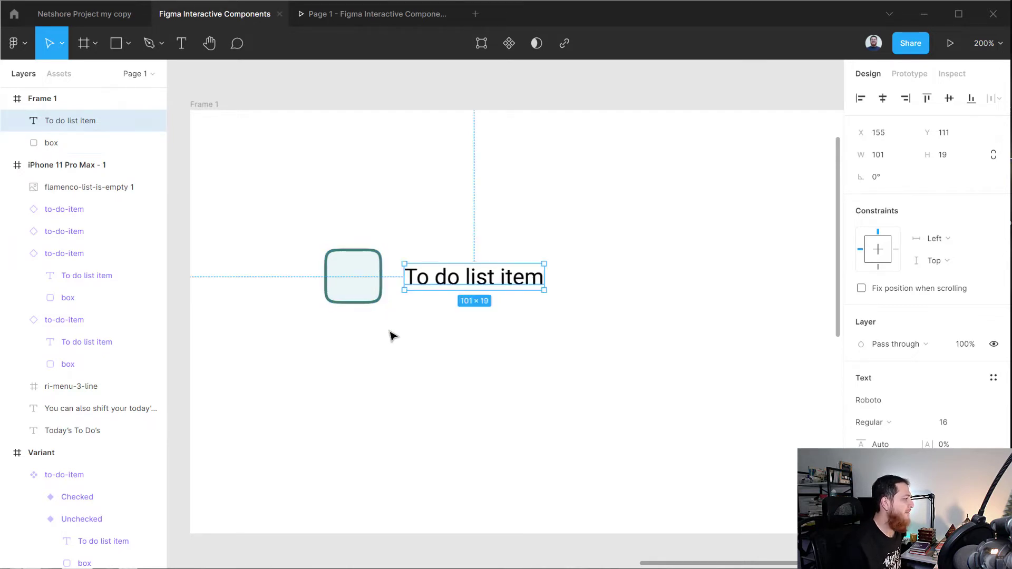
left_click(392, 335)
Step: Recolor the "To do list item" text to dark teal gray 304345, starting from document color 405C60
left_click(440, 288)
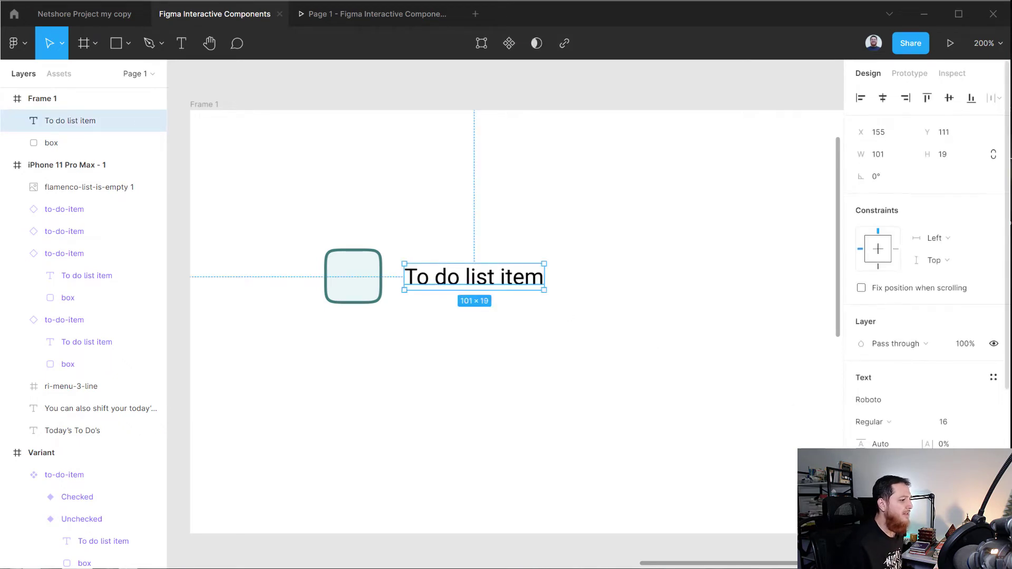
scroll(928, 316, "down", 2)
left_click(863, 475)
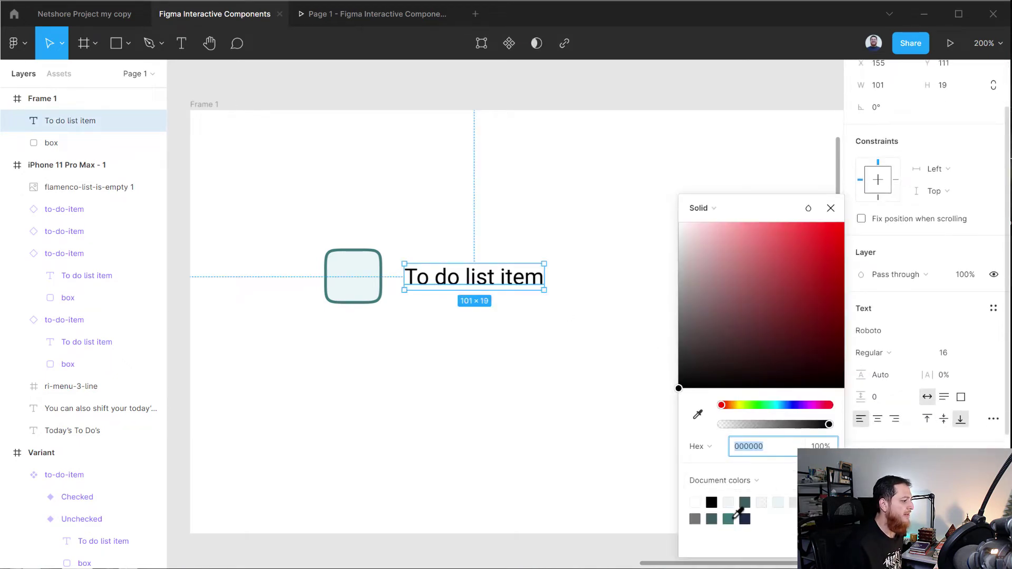
left_click(744, 502)
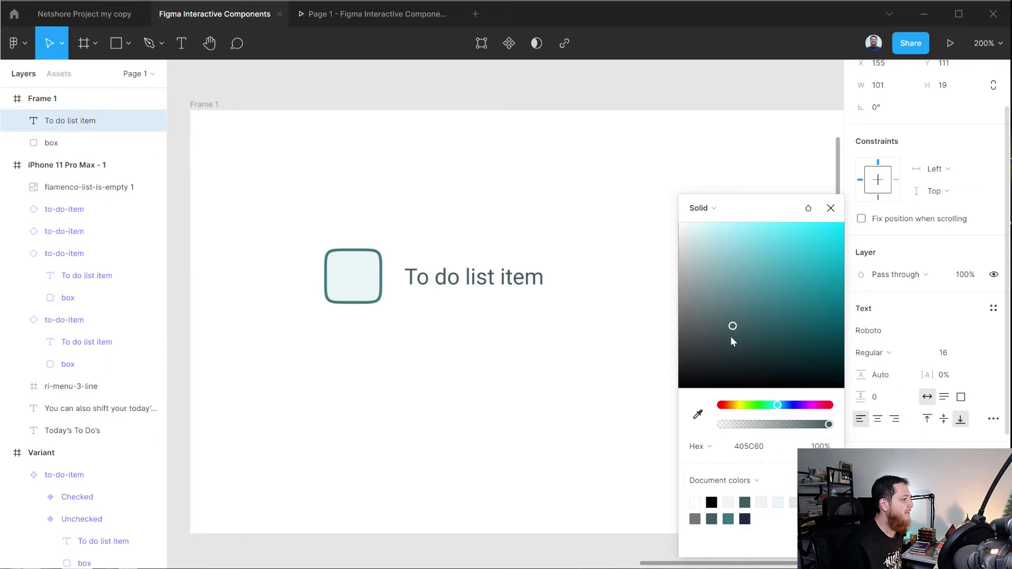
left_click_drag(732, 338, 727, 347)
left_click_drag(726, 348, 729, 348)
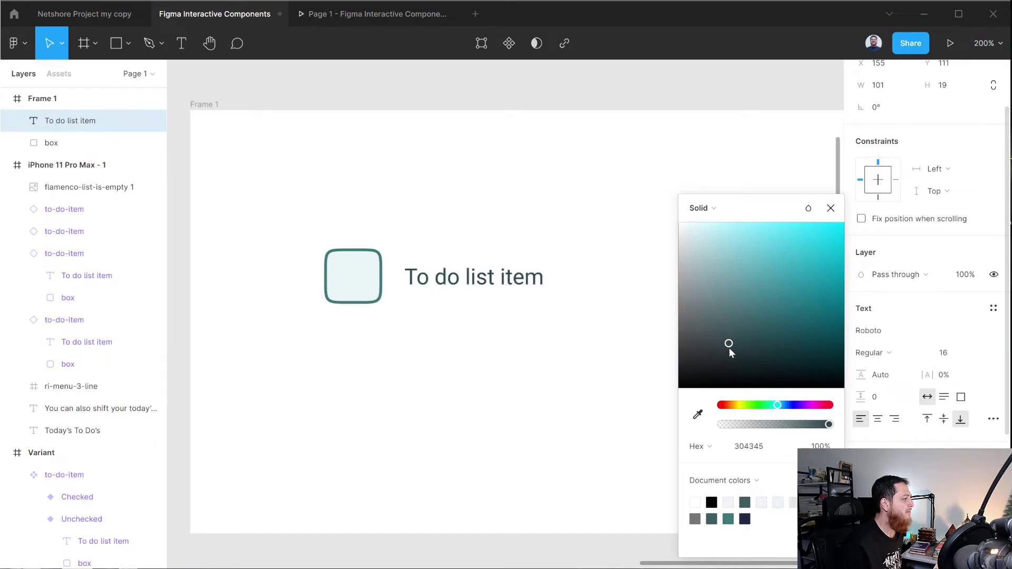
left_click(830, 209)
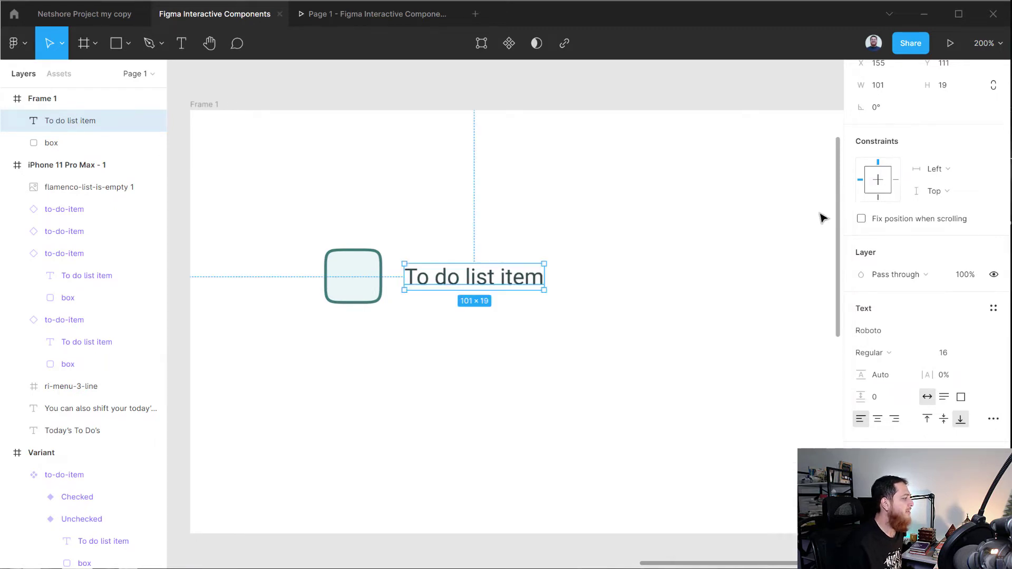
left_click(515, 341)
left_click(444, 276)
left_click(364, 283)
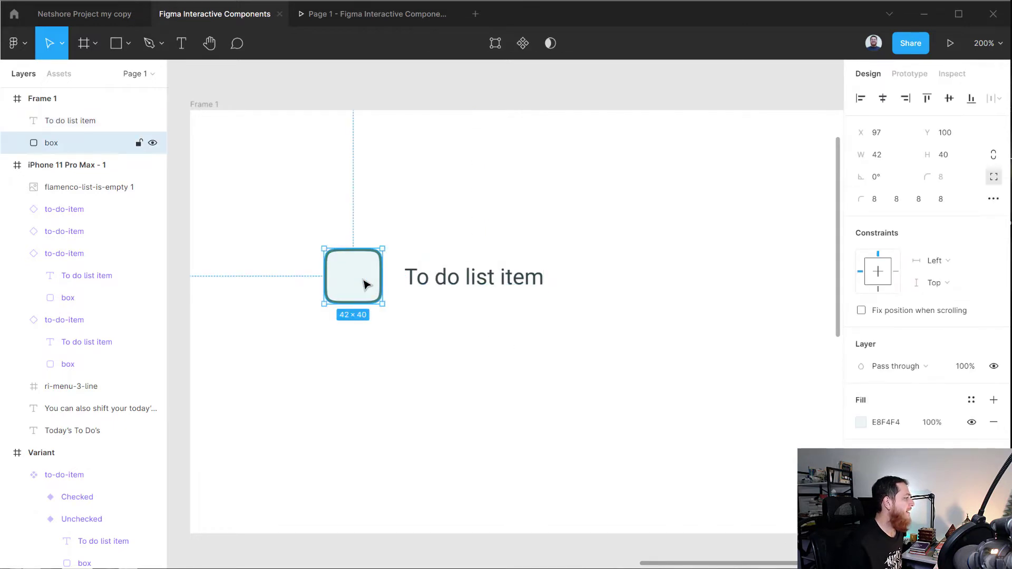
left_click(288, 261)
left_click_drag(285, 217, 581, 332)
left_click(399, 390)
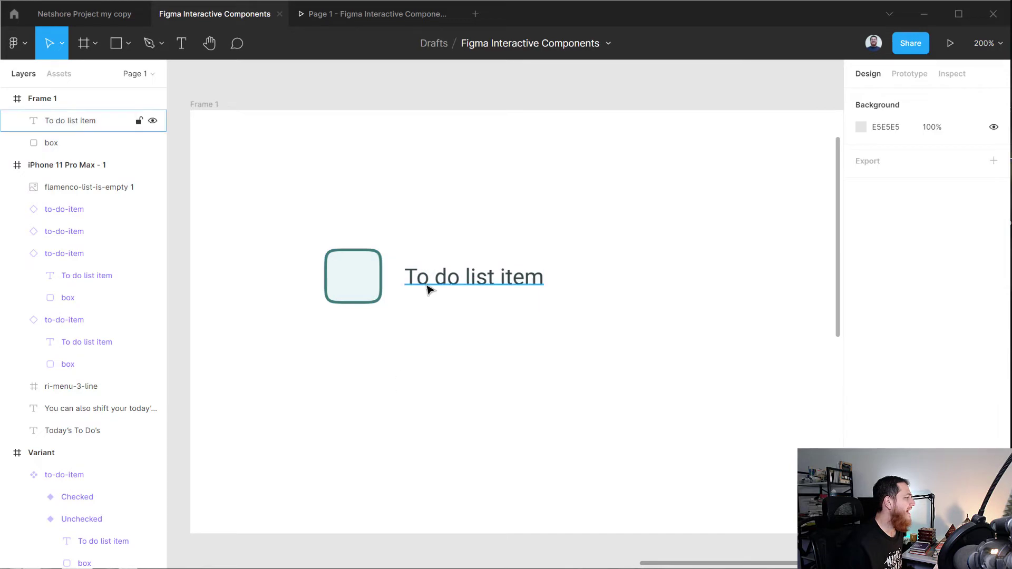
Step: Combine the "To do list item" text and the box in a horizontal auto layout frame
left_click(431, 284)
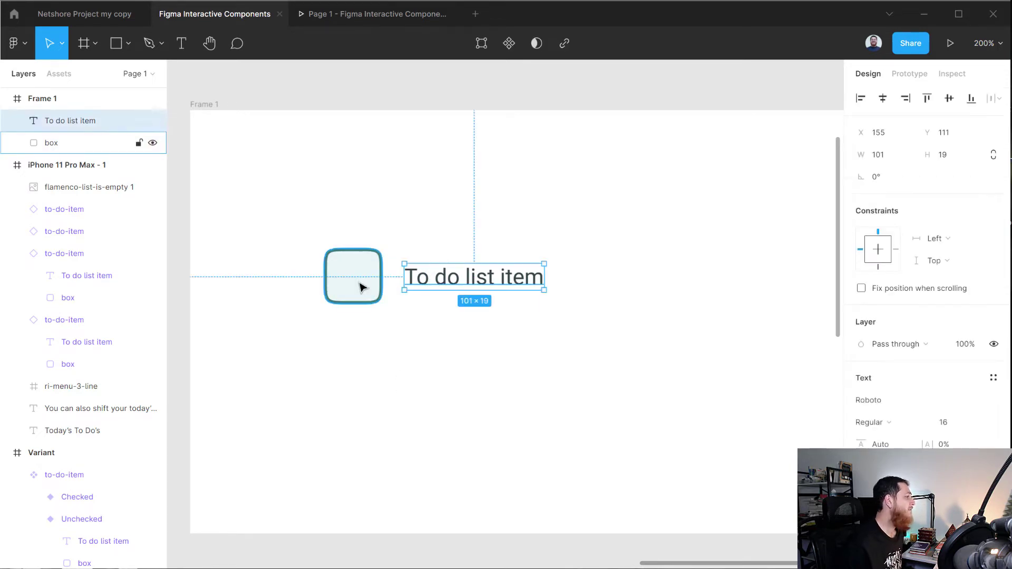
left_click(362, 287, "shift")
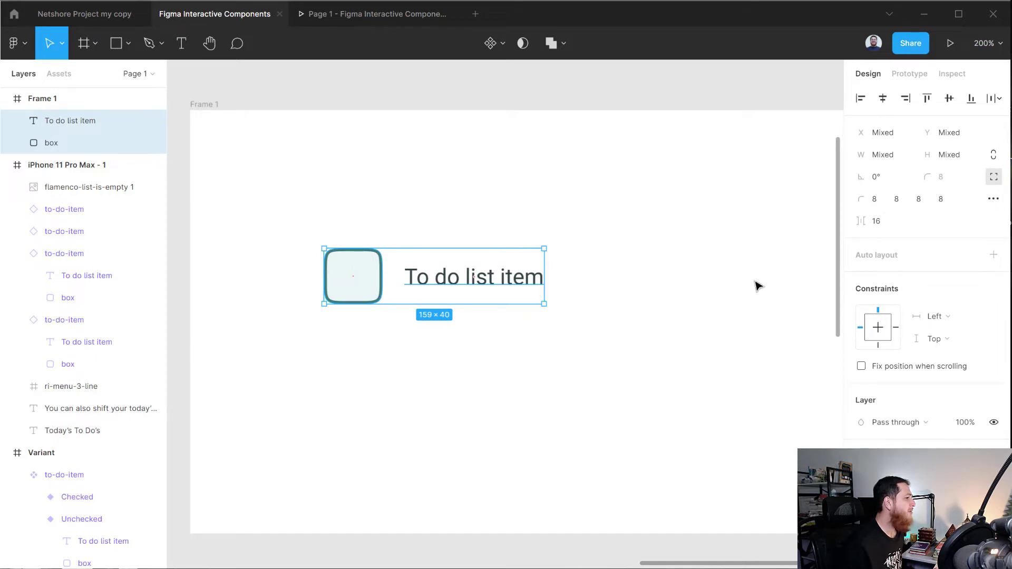
left_click(994, 255)
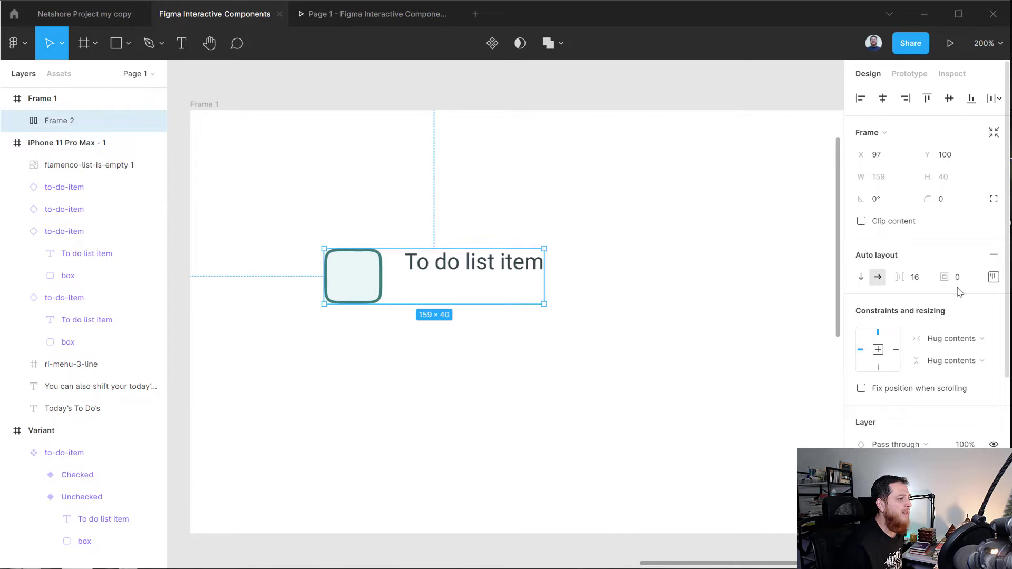
Step: Set the auto layout frame's padding to 2 and center its contents, keeping them packed
left_click(920, 277)
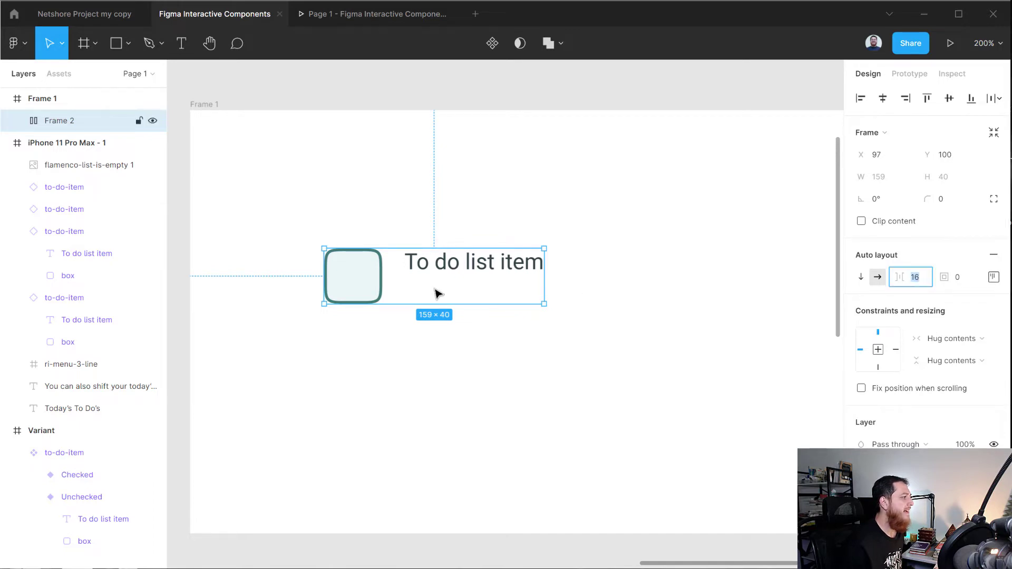
left_click(958, 284)
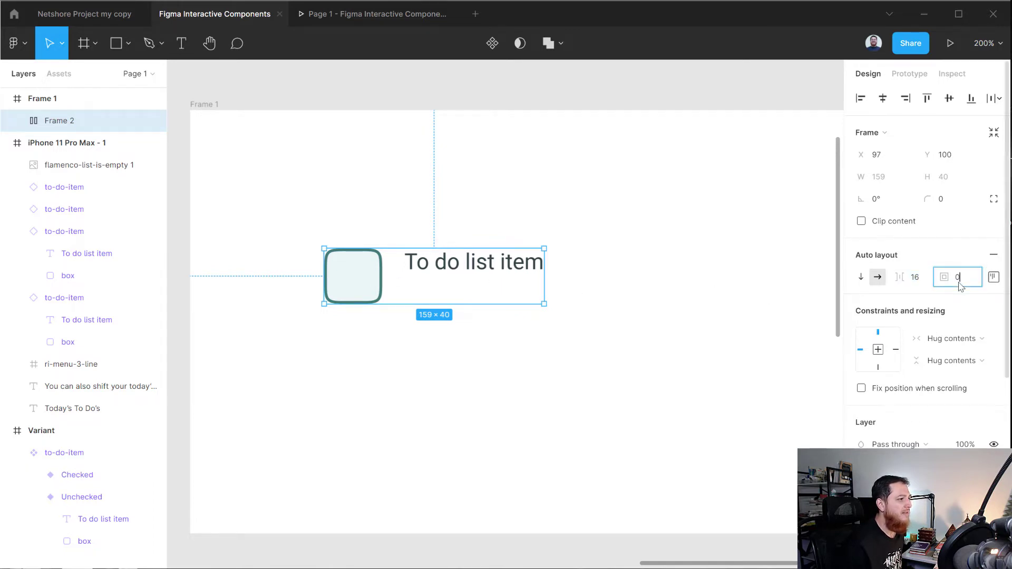
key("Up")
key("Up")
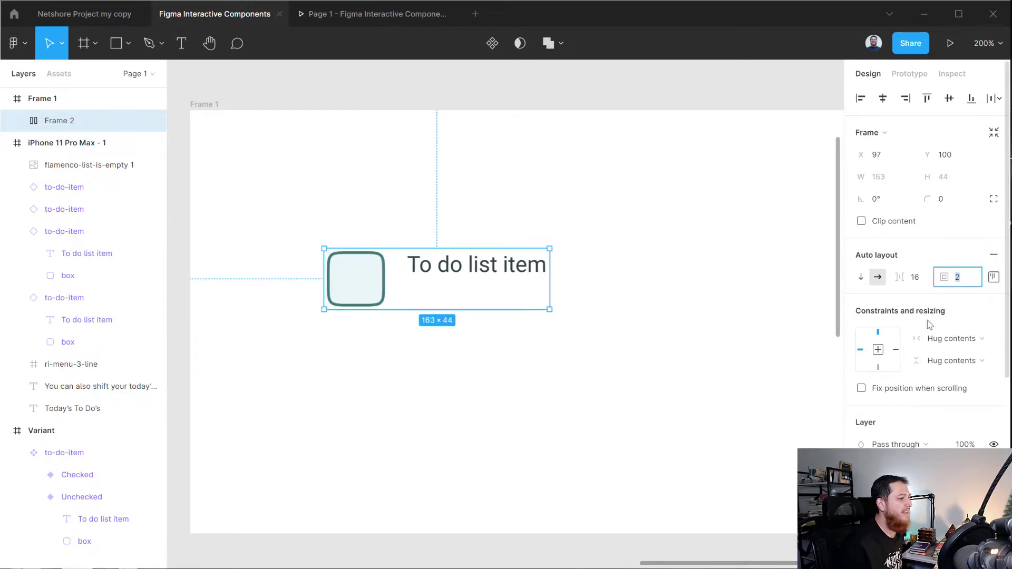
left_click(994, 281)
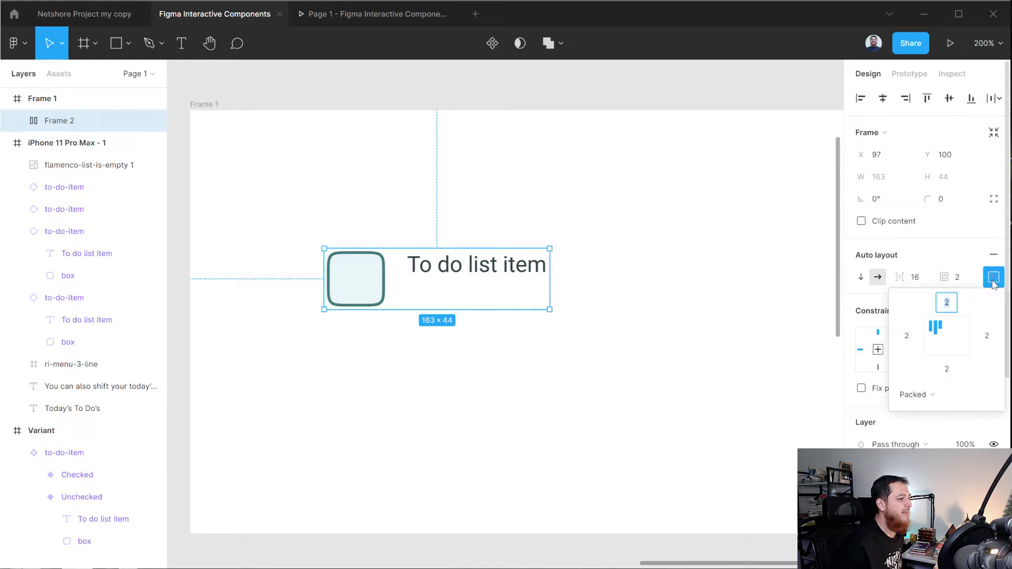
left_click(949, 339)
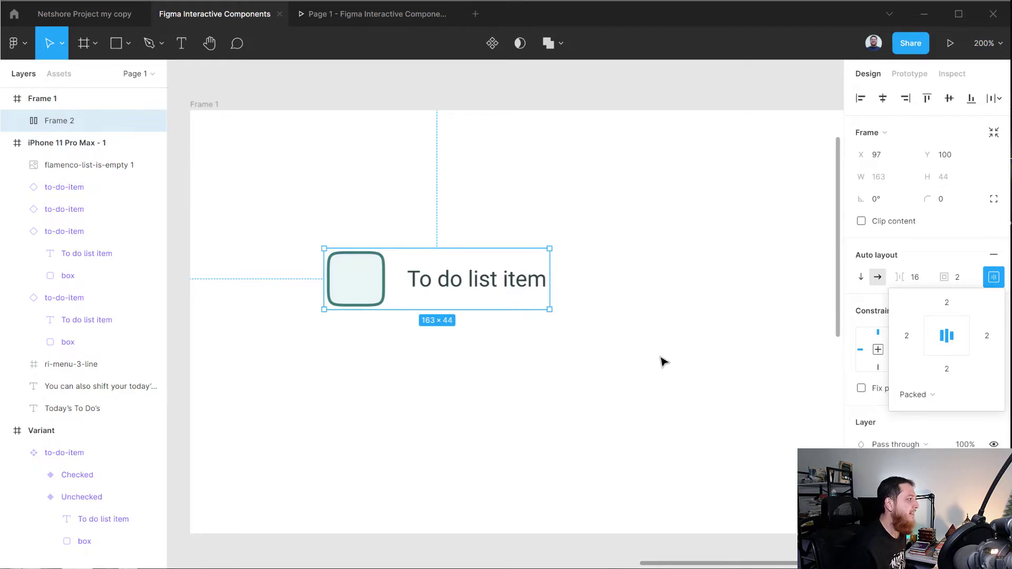
Step: Turn the auto layout frame into a component and rename it "list-item"
left_click(491, 46)
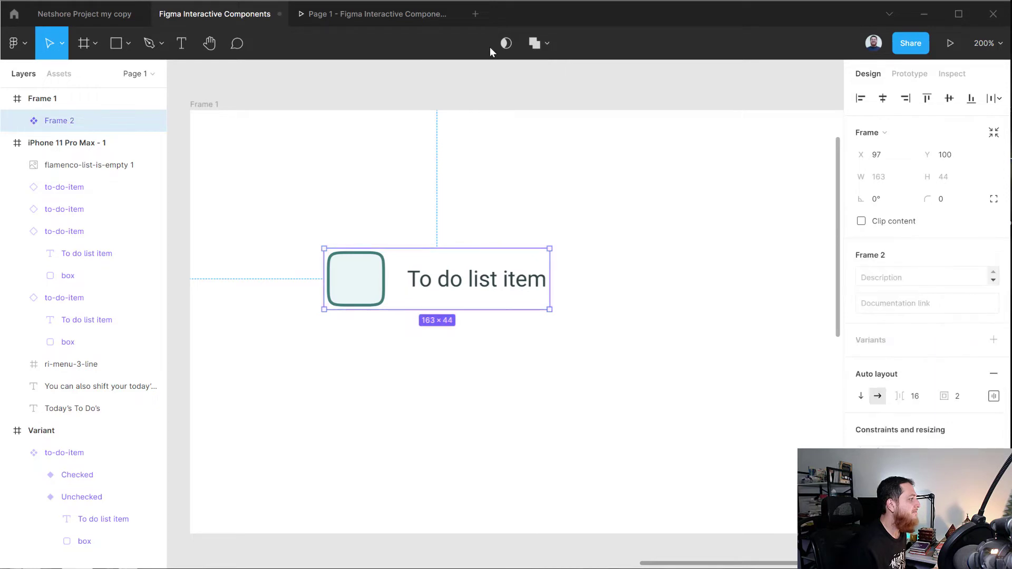
double_click(65, 121)
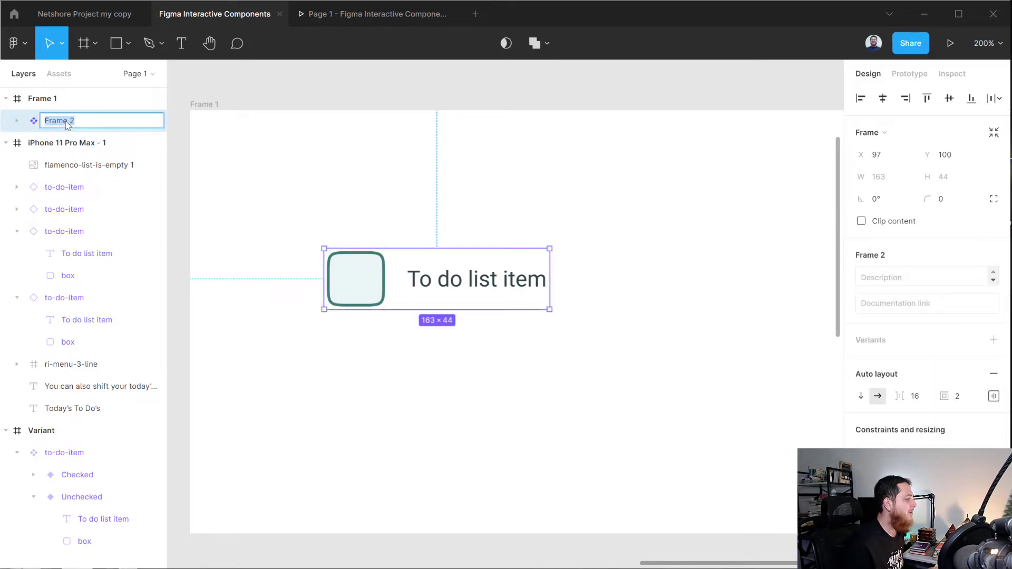
key("BackSpace")
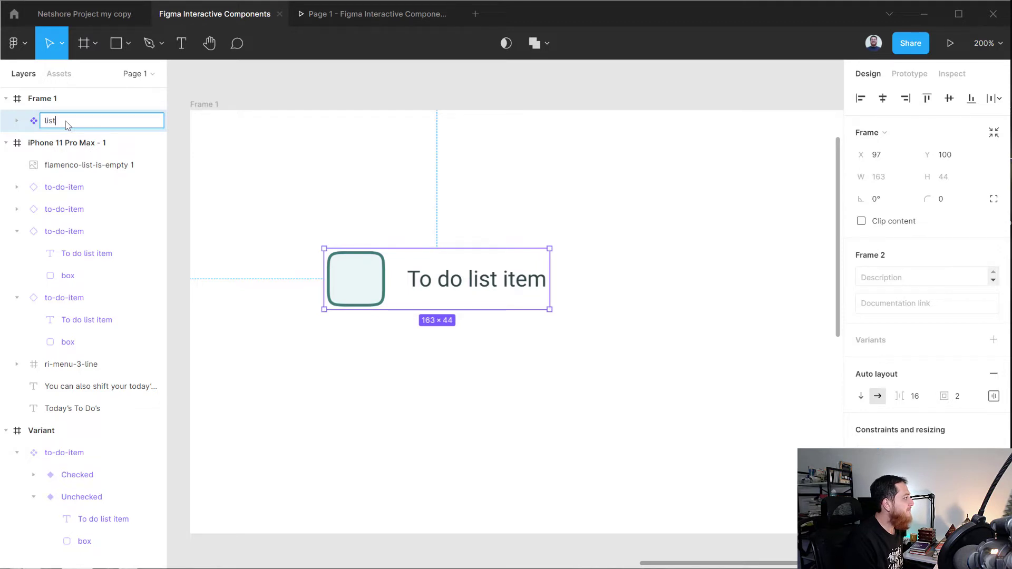
key("Return")
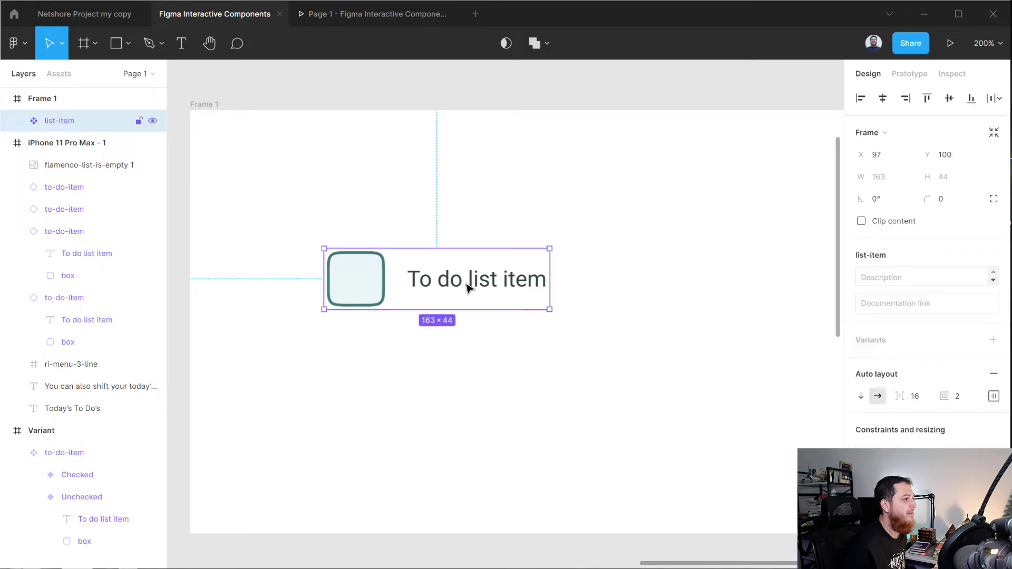
Step: Add a second variant to the list-item component
left_click(994, 341)
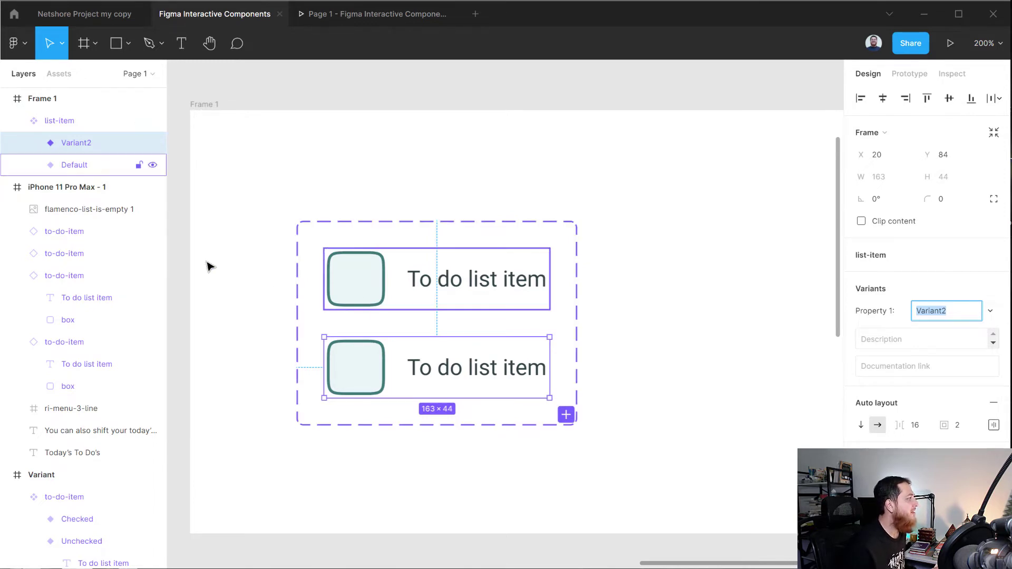
left_click(93, 168)
left_click(89, 150)
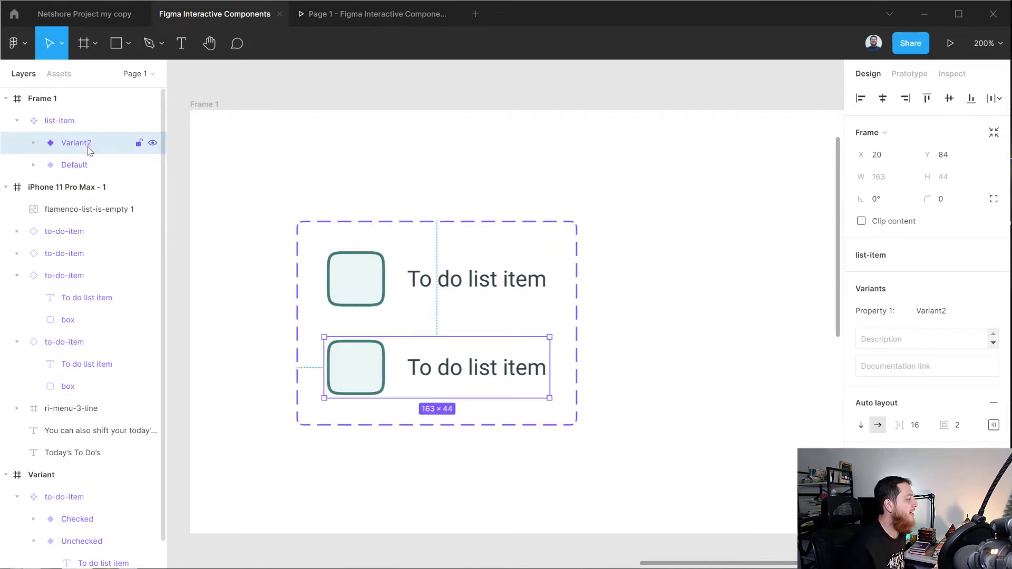
Step: Rename the list-item component set's variant property to "Status"
left_click(59, 125)
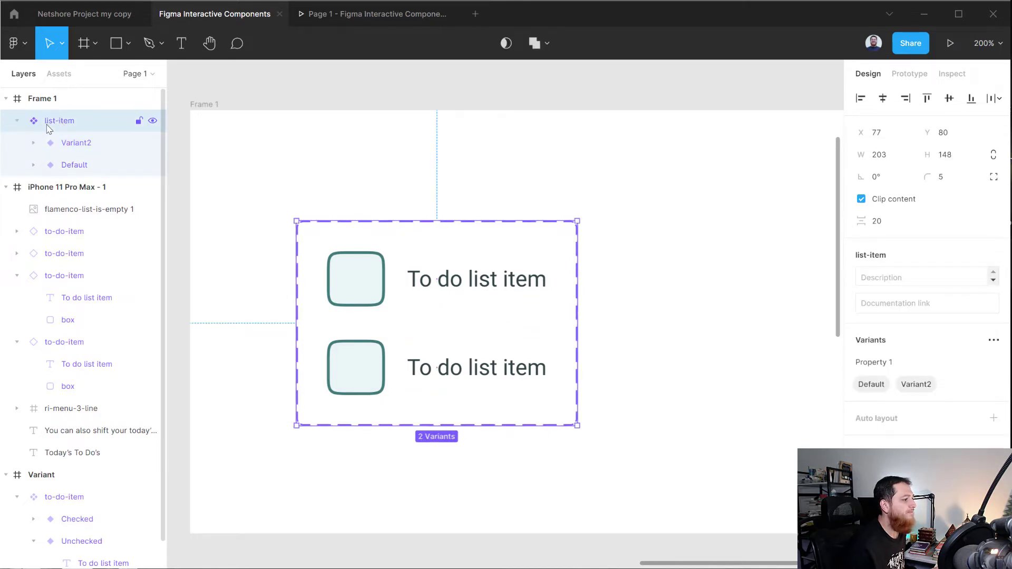
double_click(874, 363)
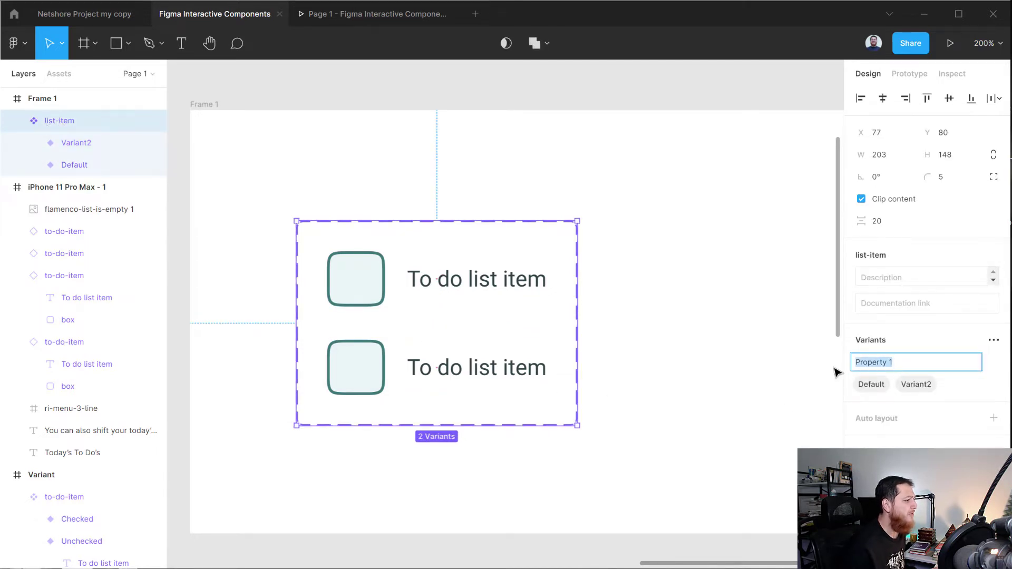
type("Status")
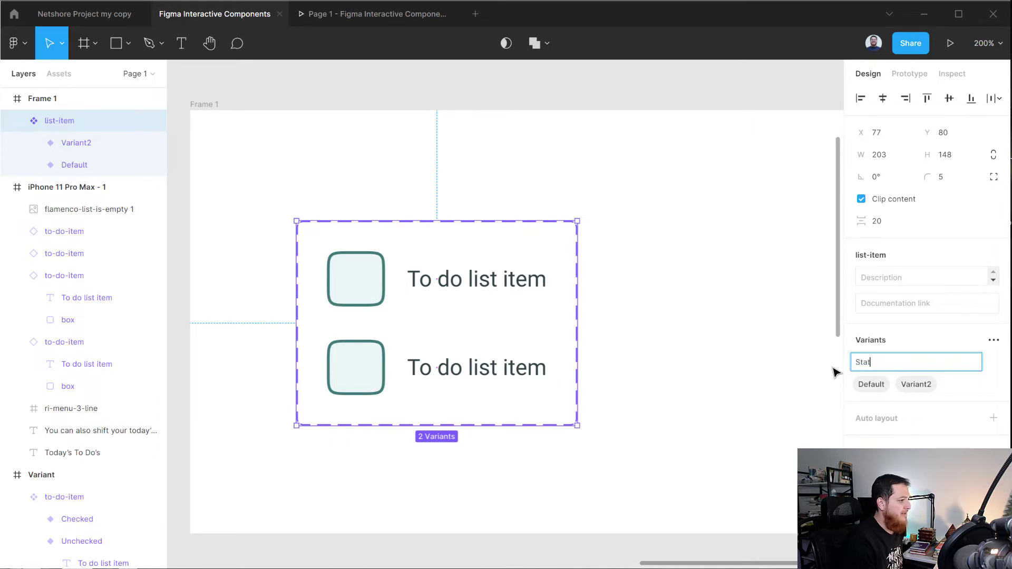
key("Return")
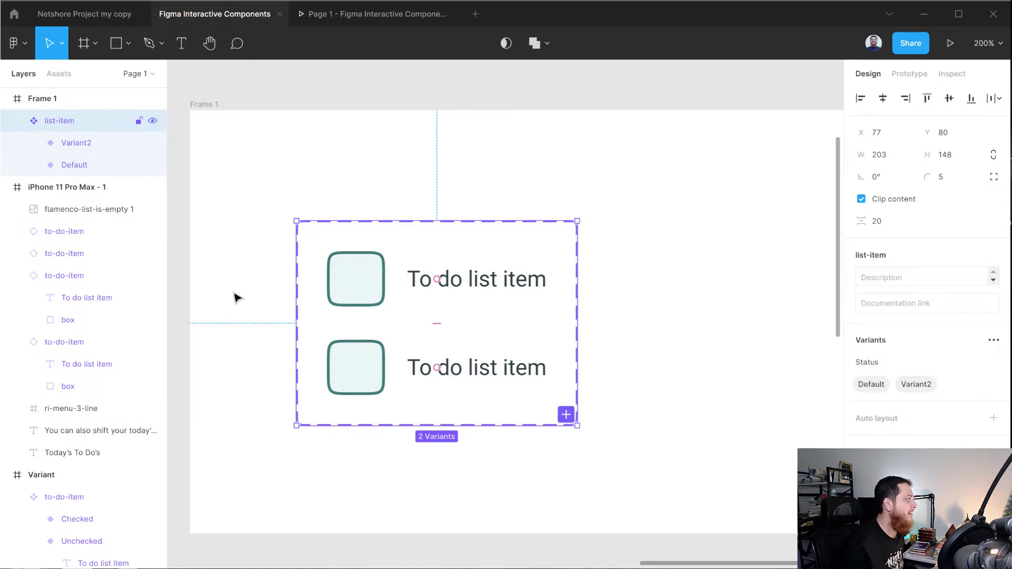
Step: Set the Status value of the Default variant in the list-item set to "Unchecked"
left_click(83, 165)
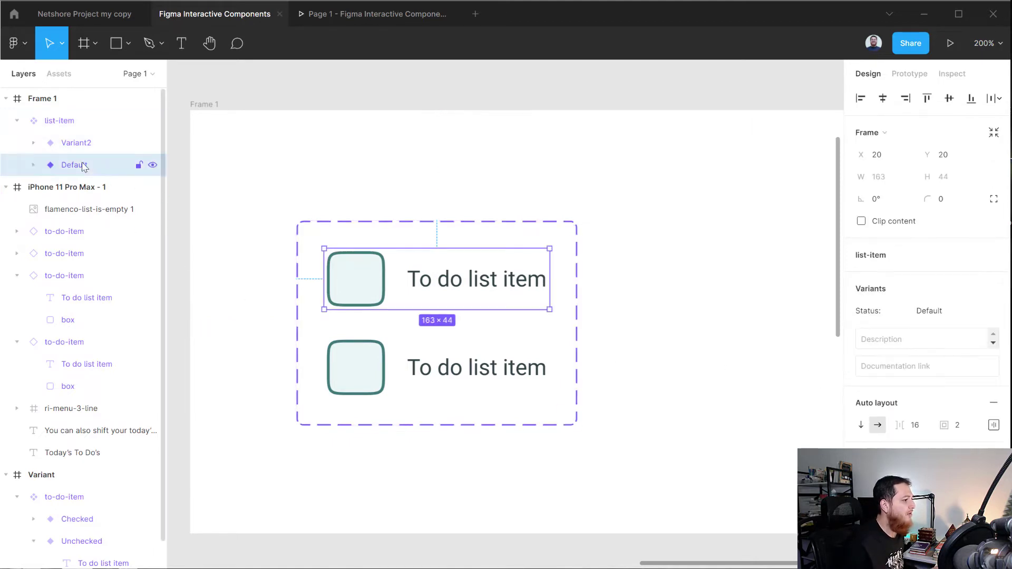
left_click(943, 315)
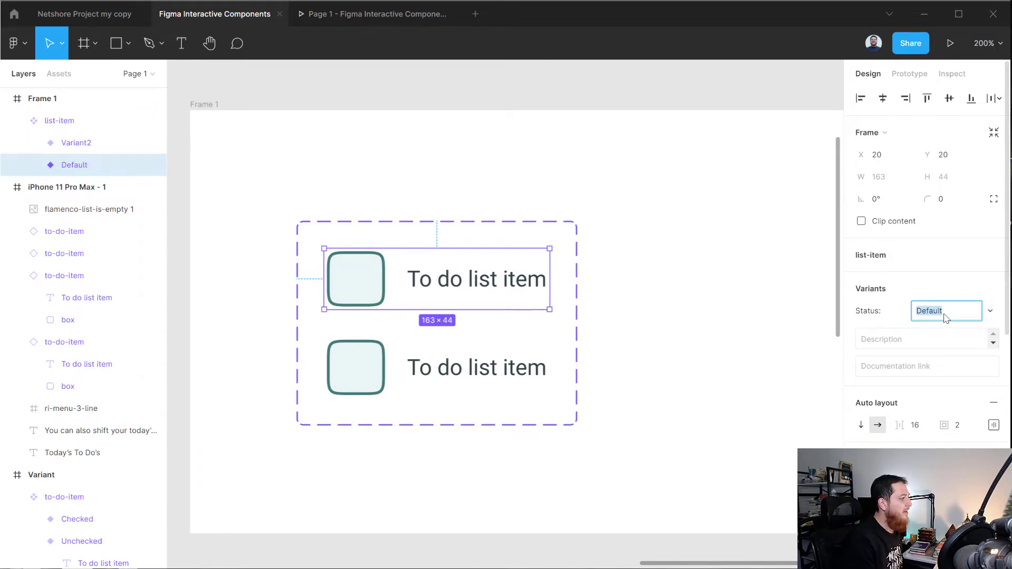
type("U")
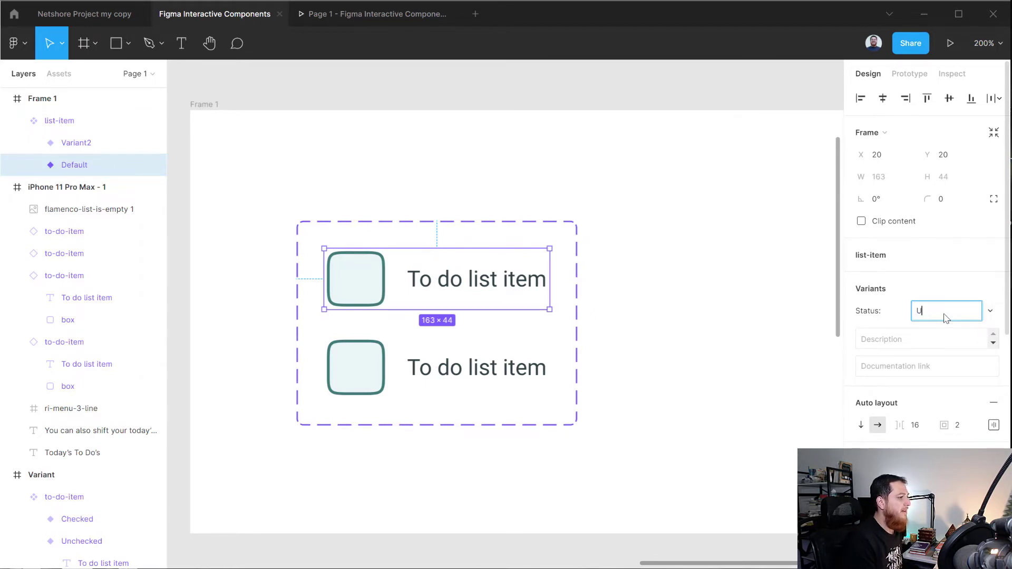
type("nchecke")
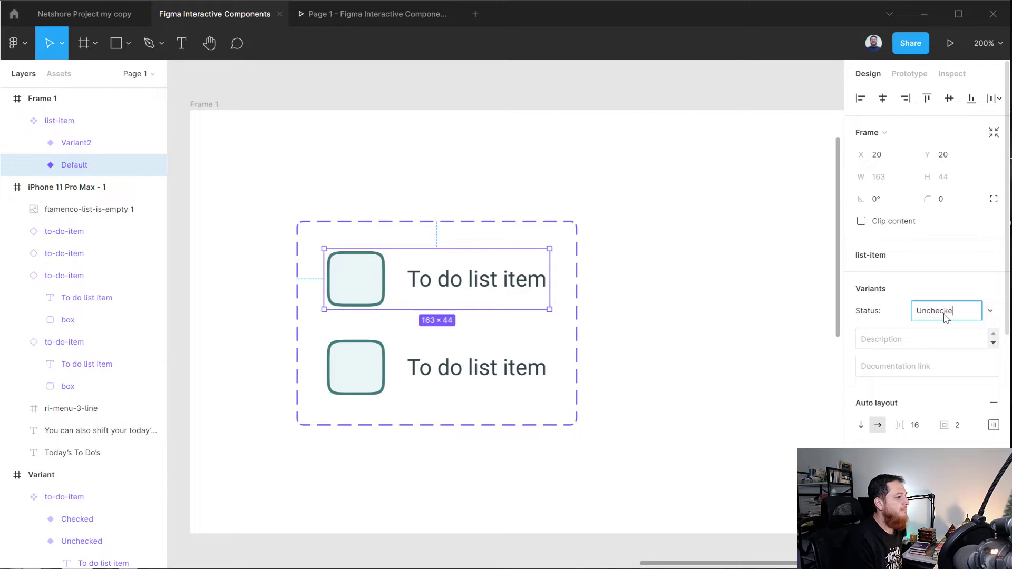
key("BackSpace")
key("BackSpace")
key("BackSpace")
key("BackSpace")
key("BackSpace")
key("BackSpace")
key("BackSpace")
key("BackSpace")
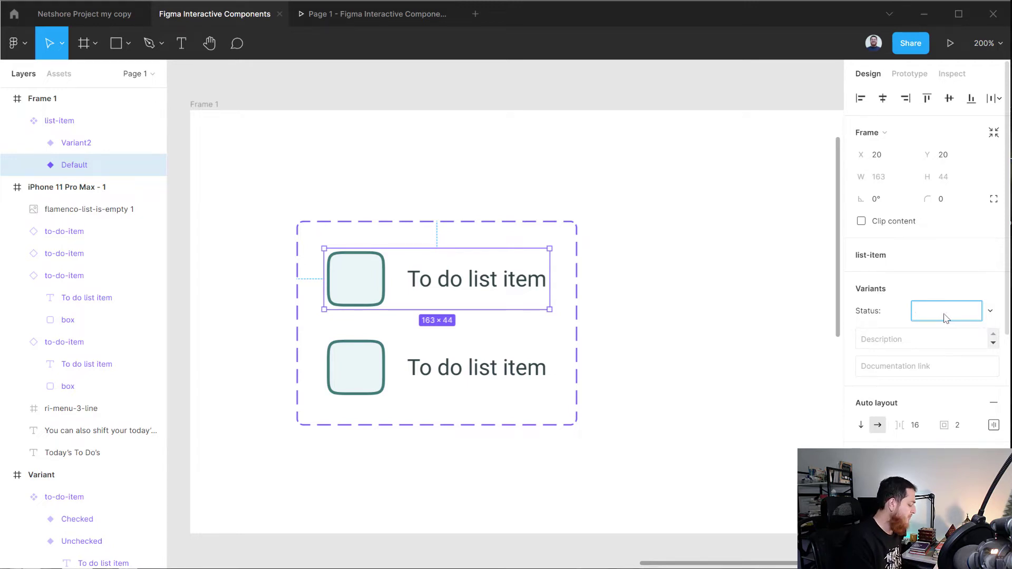
type("Unchecked")
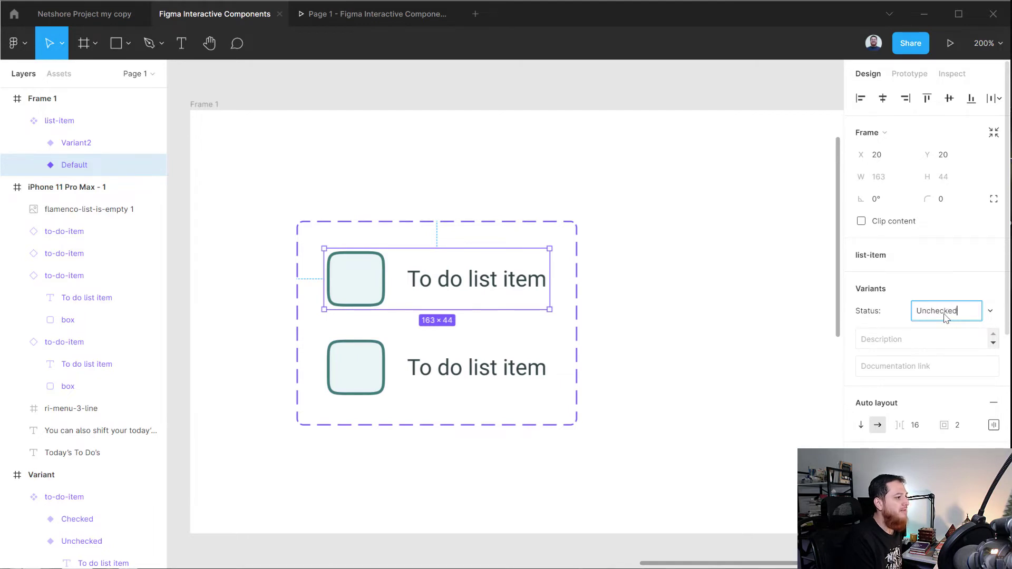
key("Return")
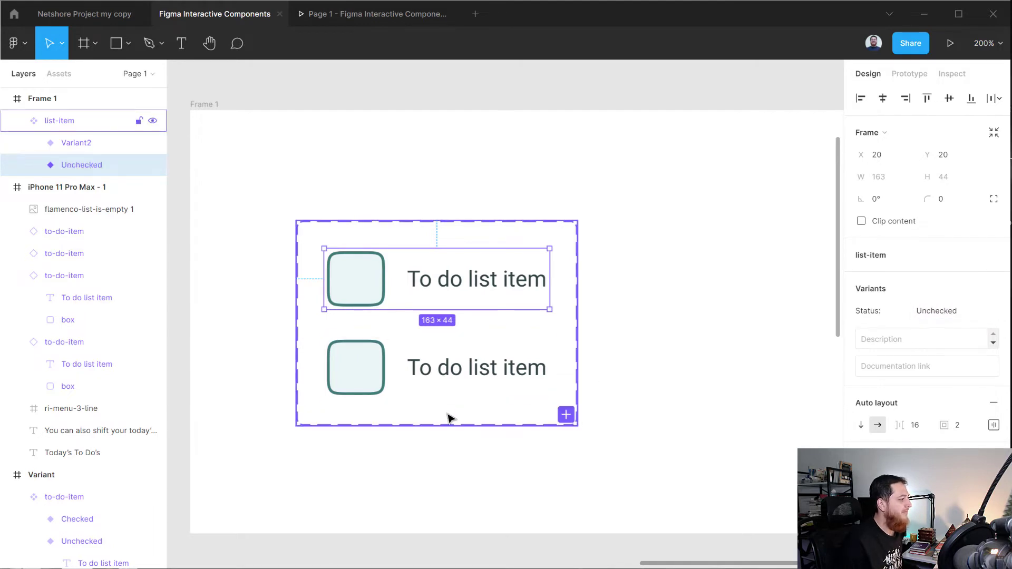
Step: Set the Status value of the list-item set's second variant to "Checked"
left_click(445, 378)
left_click(937, 312)
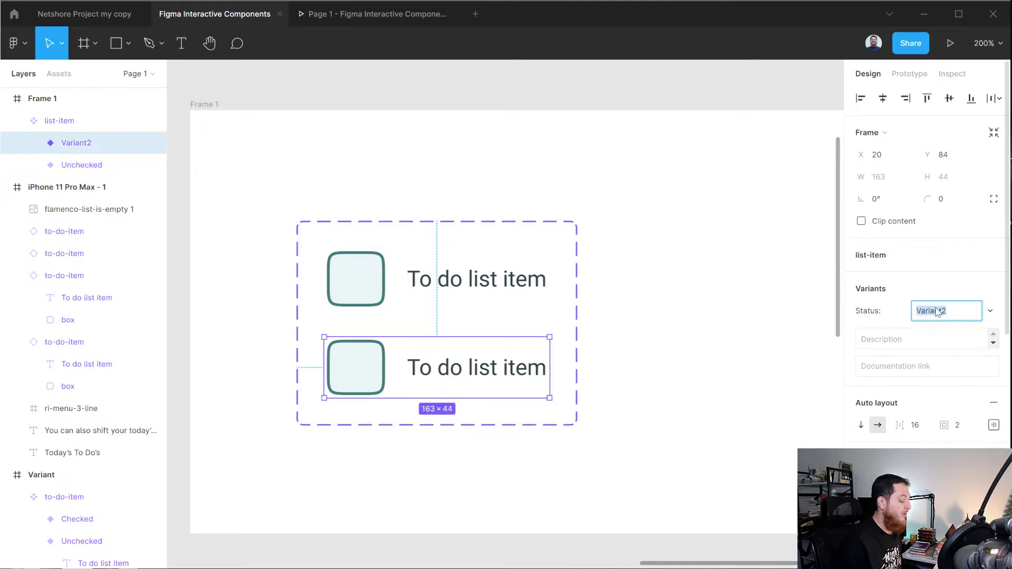
type("Checked")
key("Return")
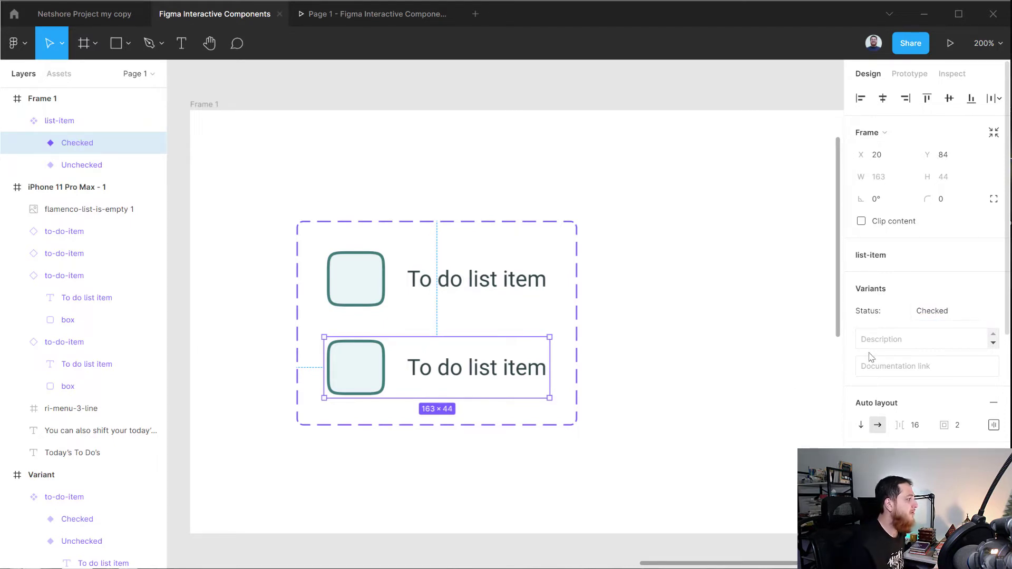
left_click(649, 398)
left_click(376, 379)
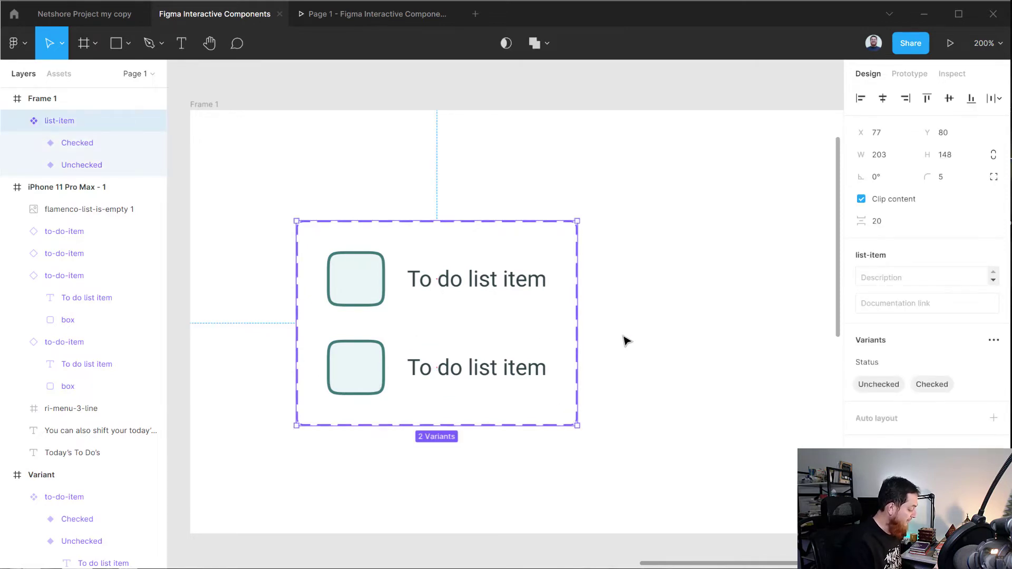
key("ctrl+slash")
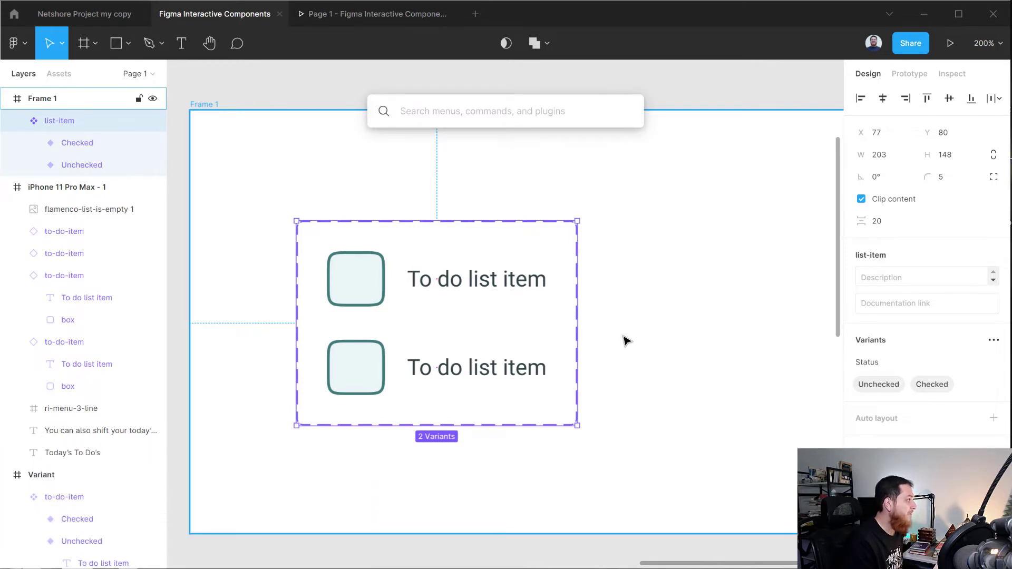
type("r")
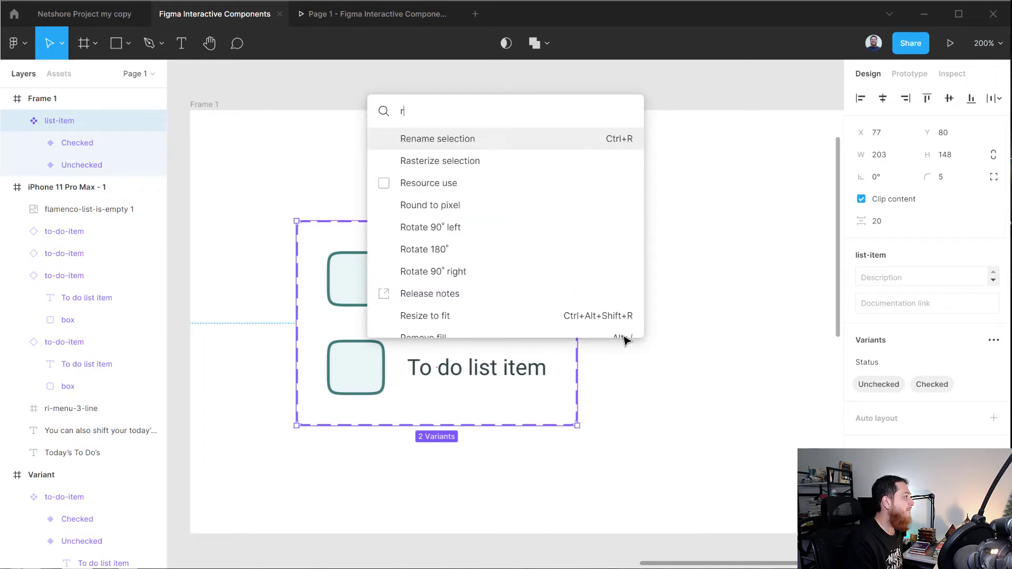
key("BackSpace")
type("icon")
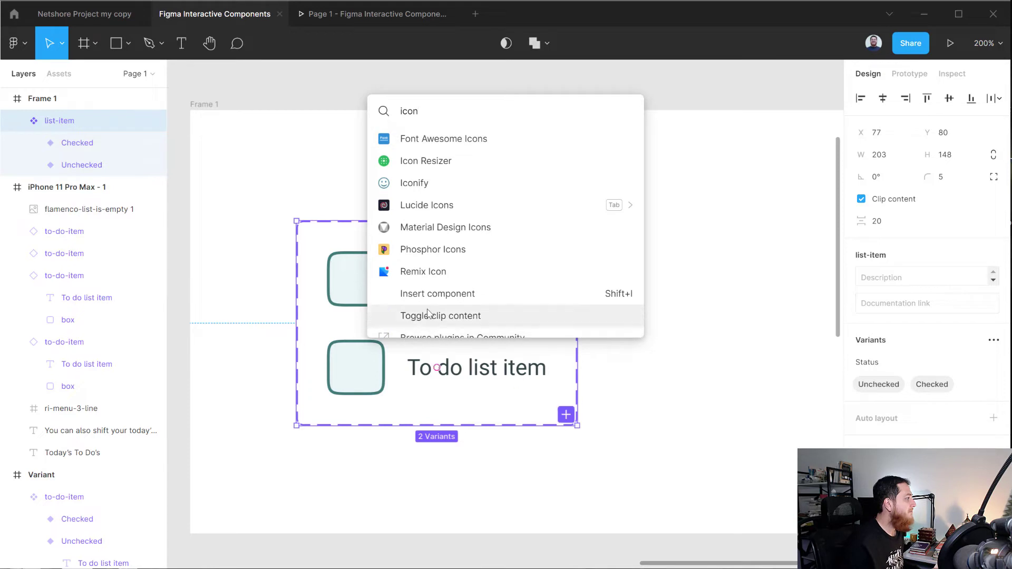
left_click(422, 273)
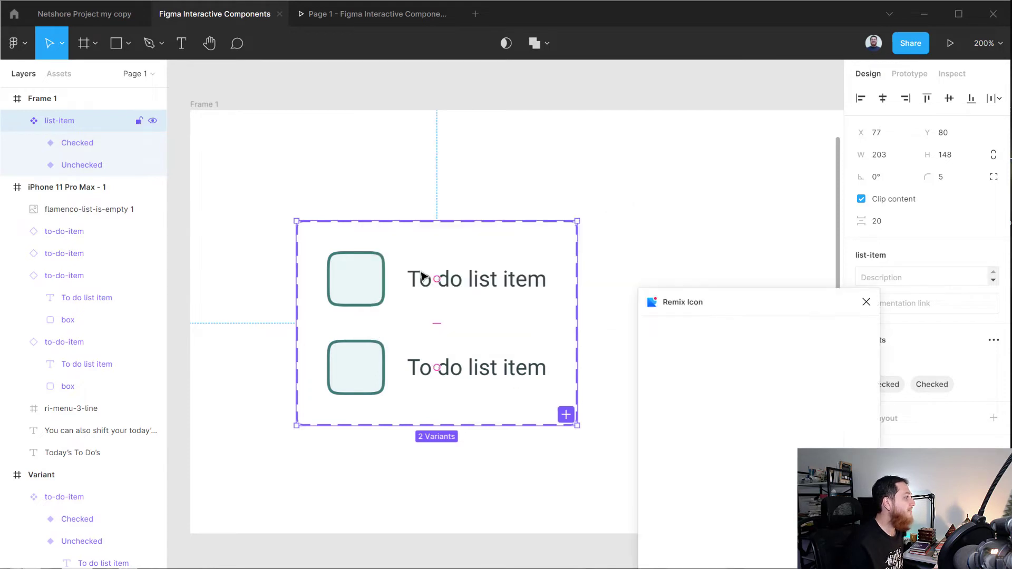
left_click(865, 267)
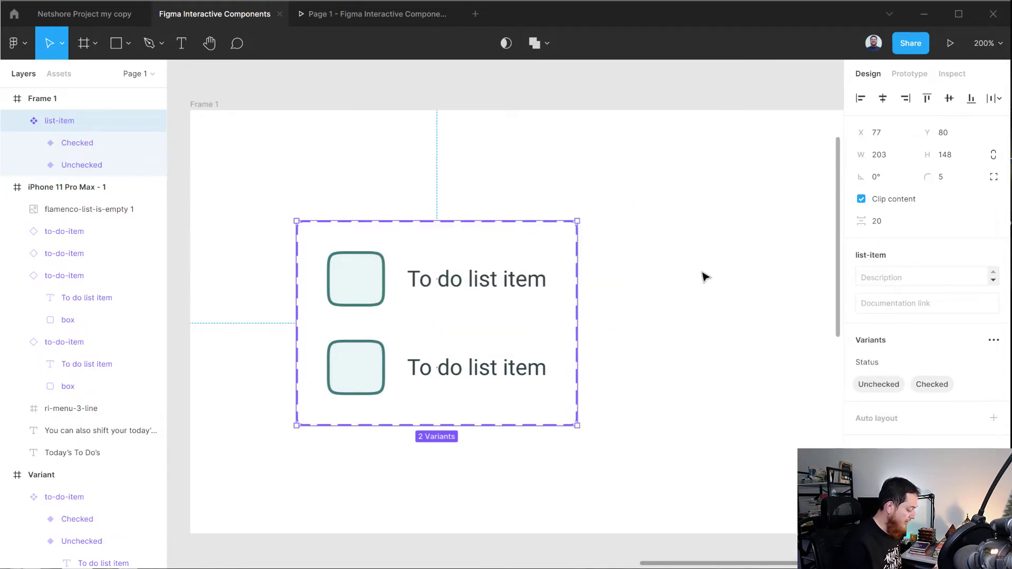
Step: Insert the plain check icon from the Lucide Icons plugin, searching for "che", and place it inside the Checked variant
key("ctrl+slash")
type("icon")
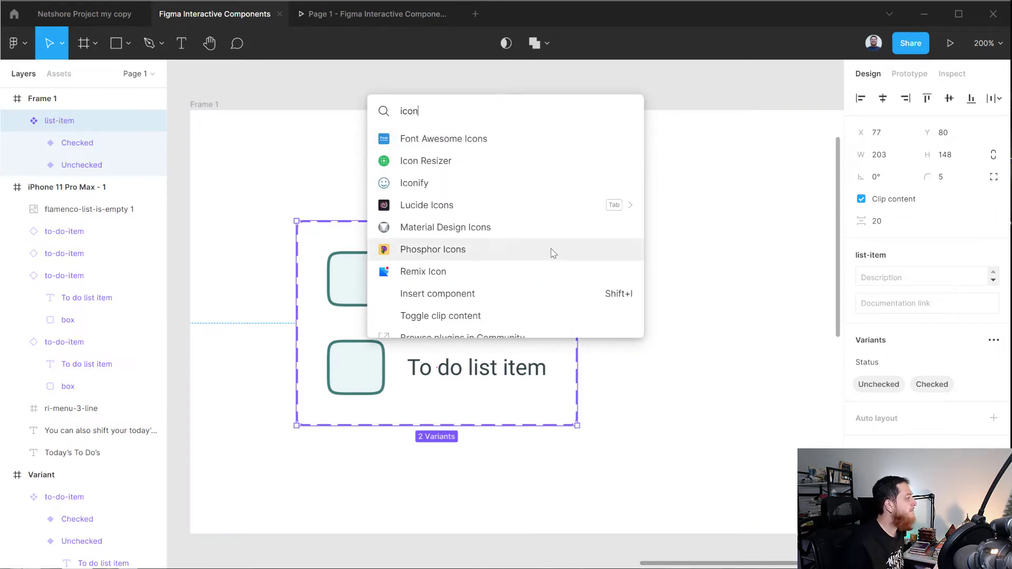
left_click(464, 210)
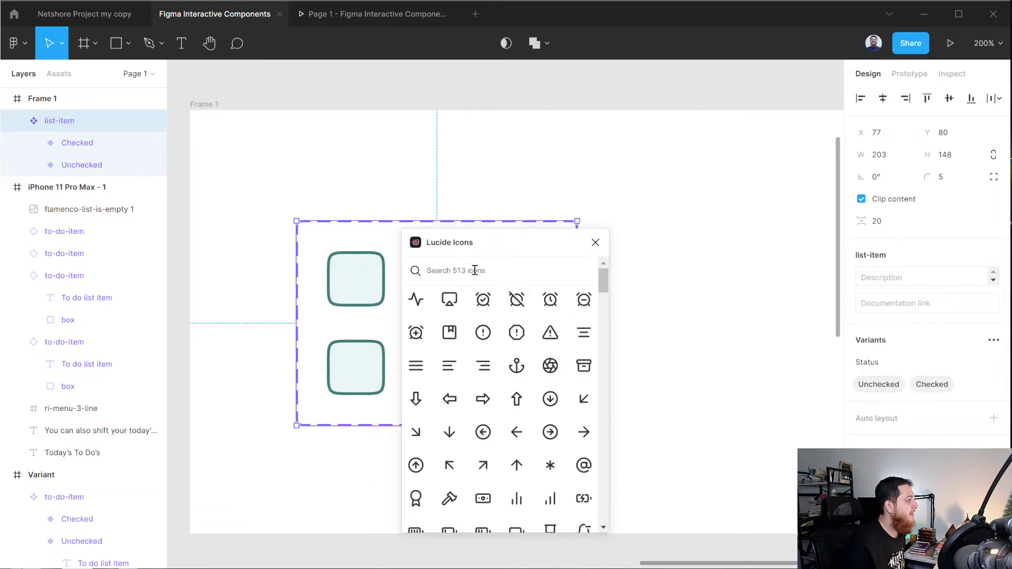
type("tic")
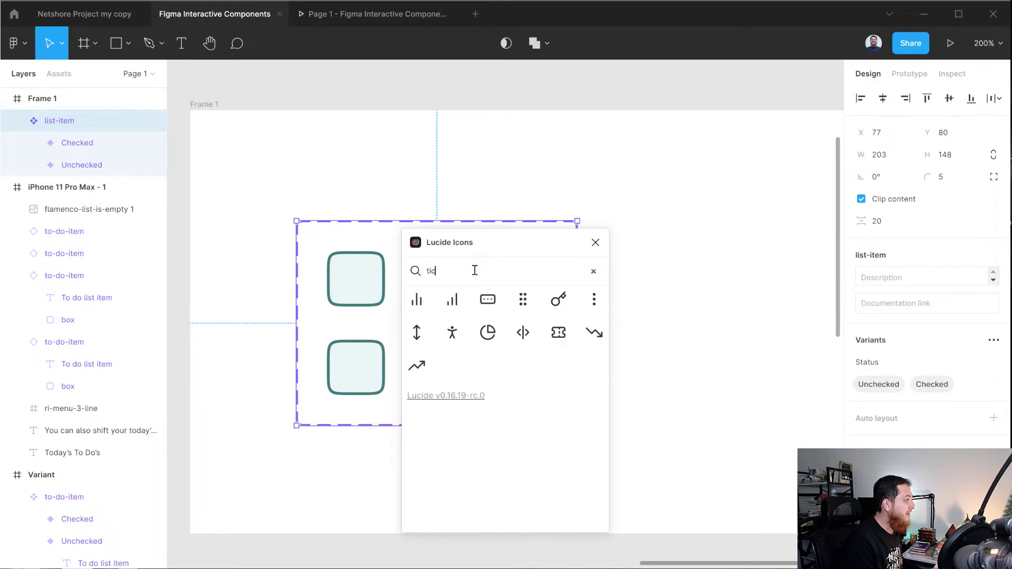
key("BackSpace")
key("BackSpace")
key("BackSpace")
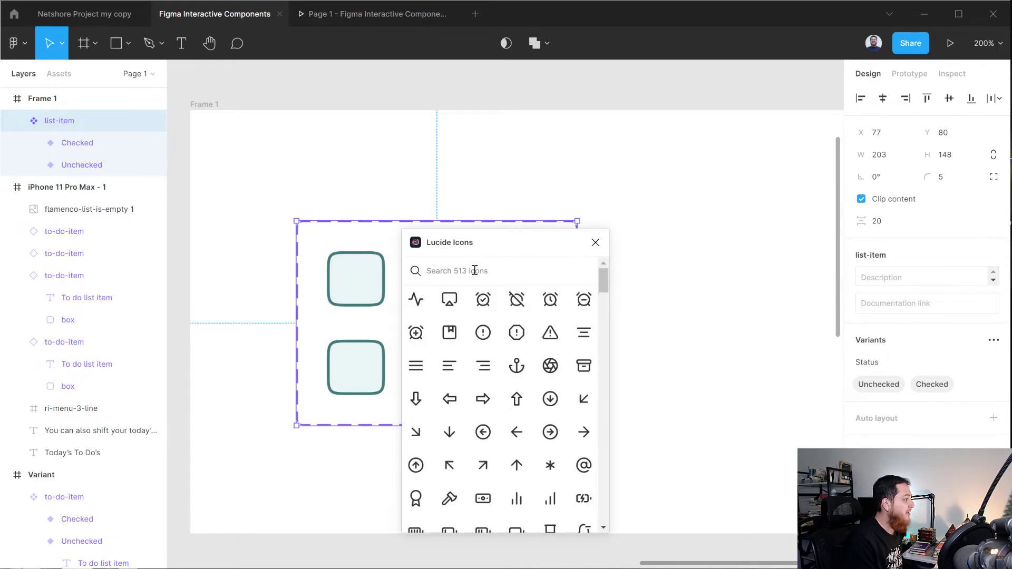
type("che")
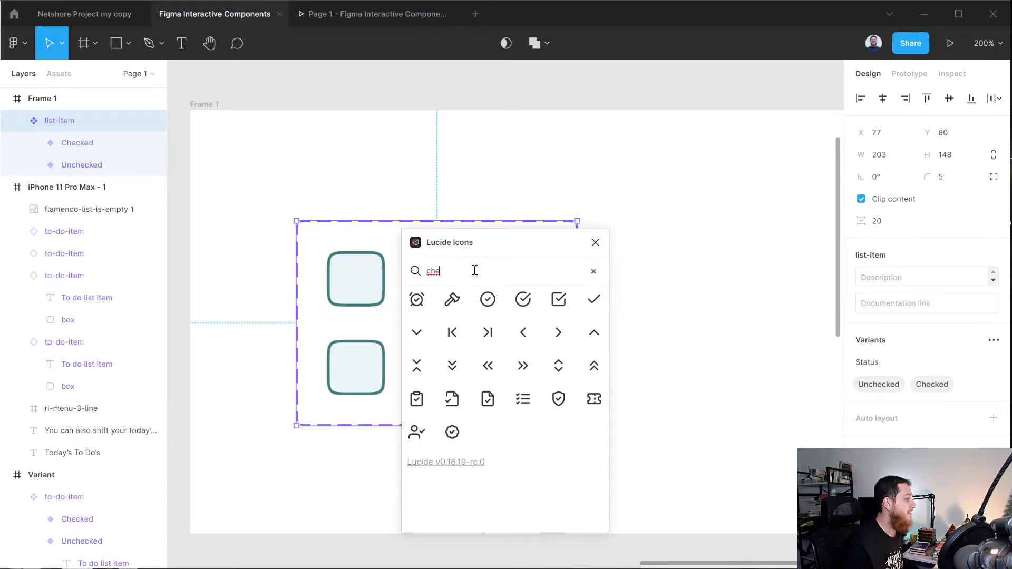
left_click(594, 305)
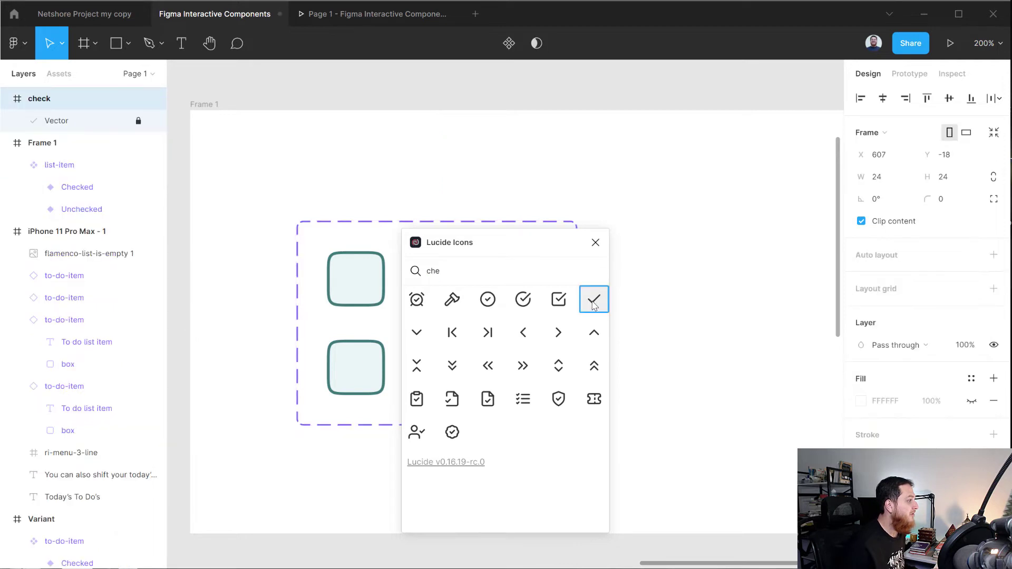
left_click(596, 242)
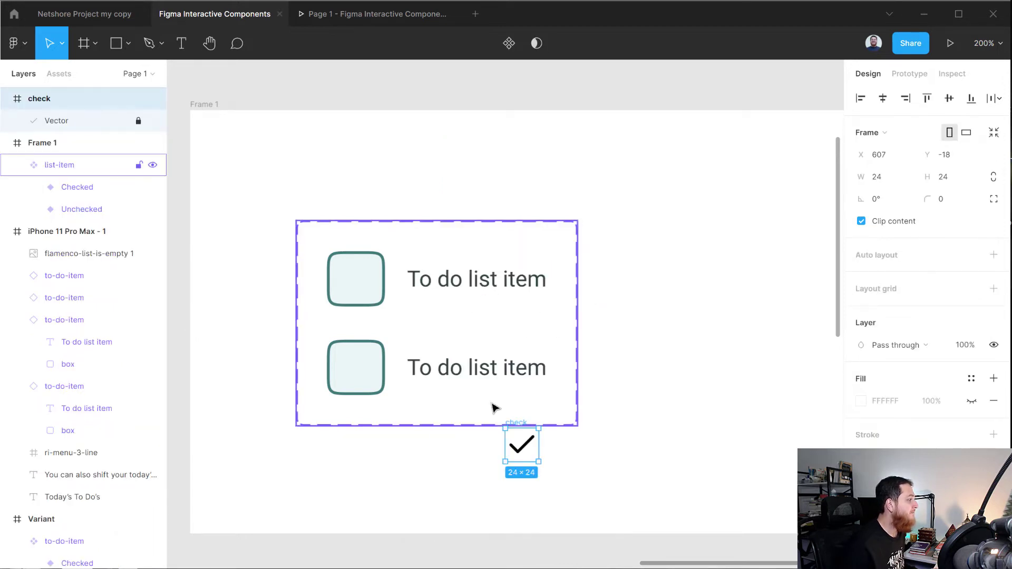
left_click_drag(527, 448, 360, 373)
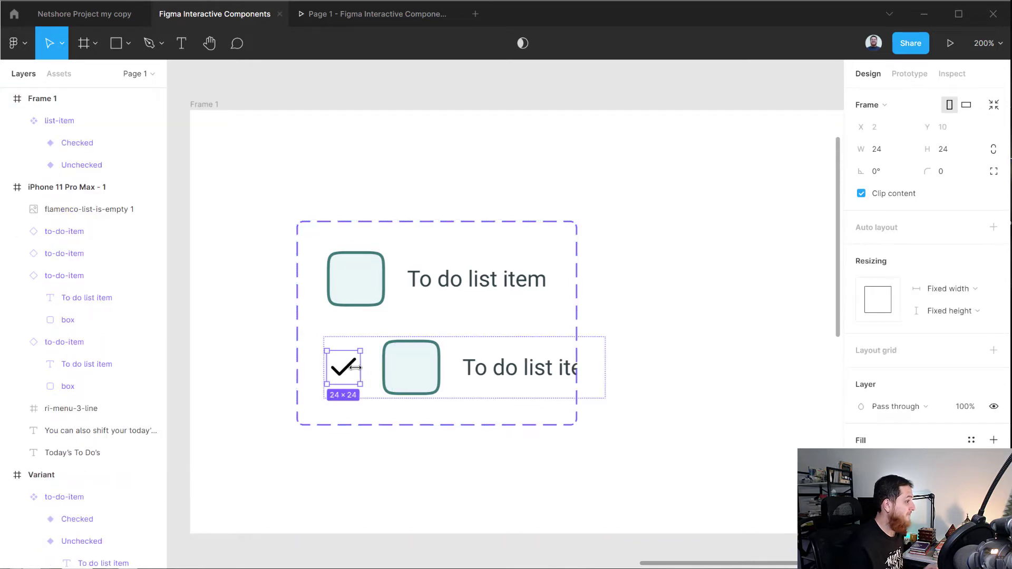
Step: Group the check icon with the box inside the Checked variant and name the group "check"
left_click(35, 165)
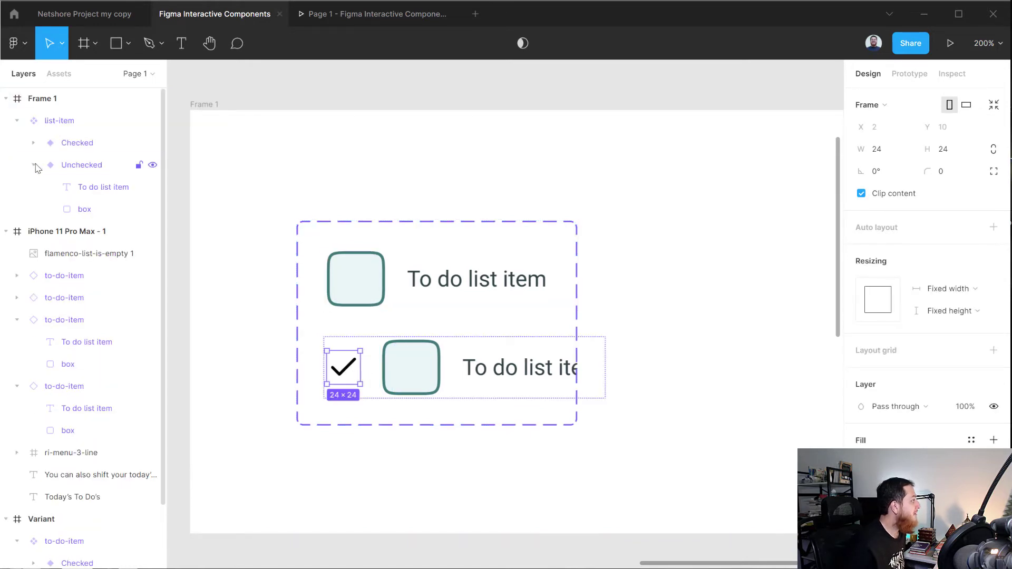
left_click(33, 165)
left_click(34, 143)
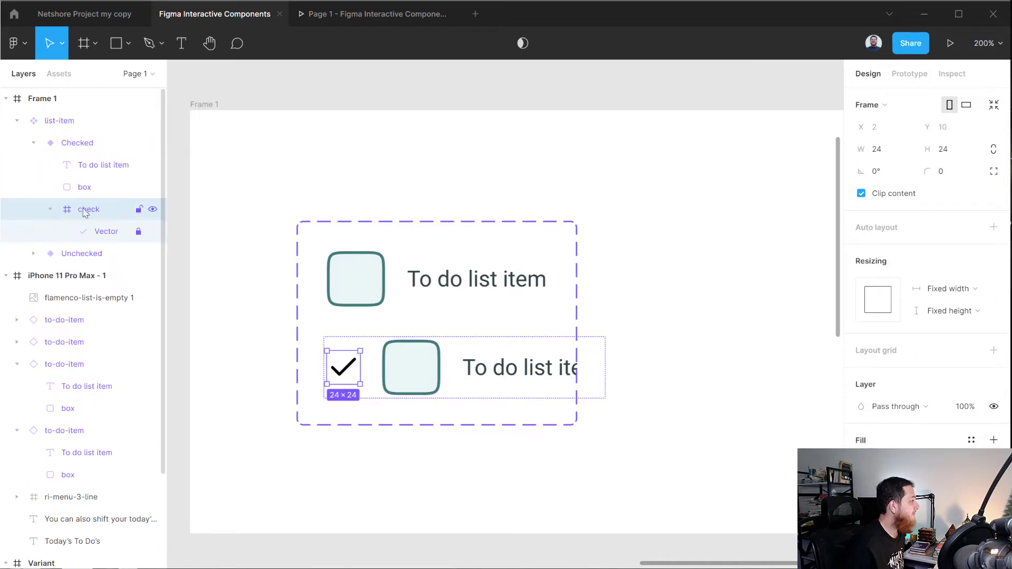
left_click(82, 189, "shift")
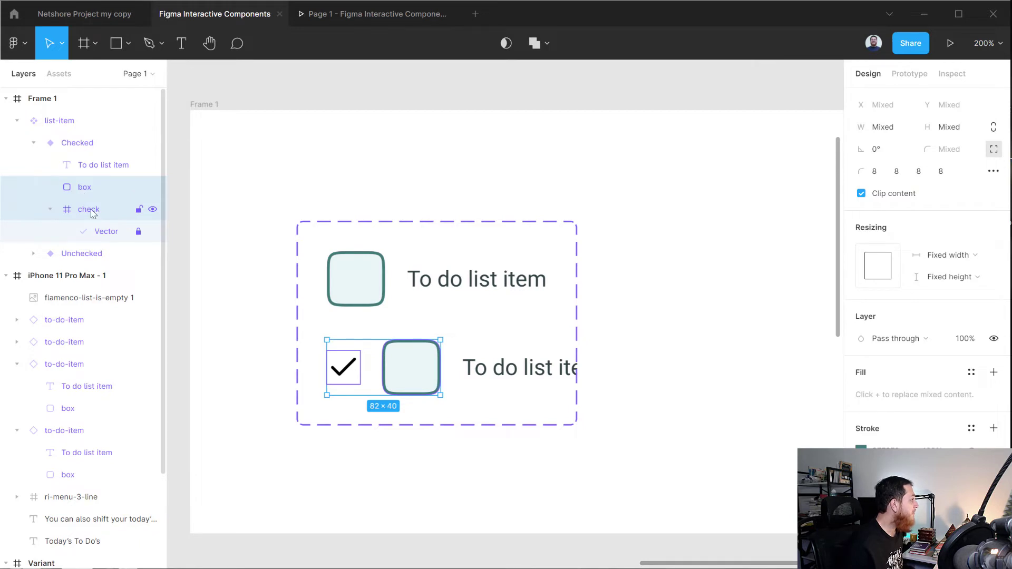
left_click(91, 211)
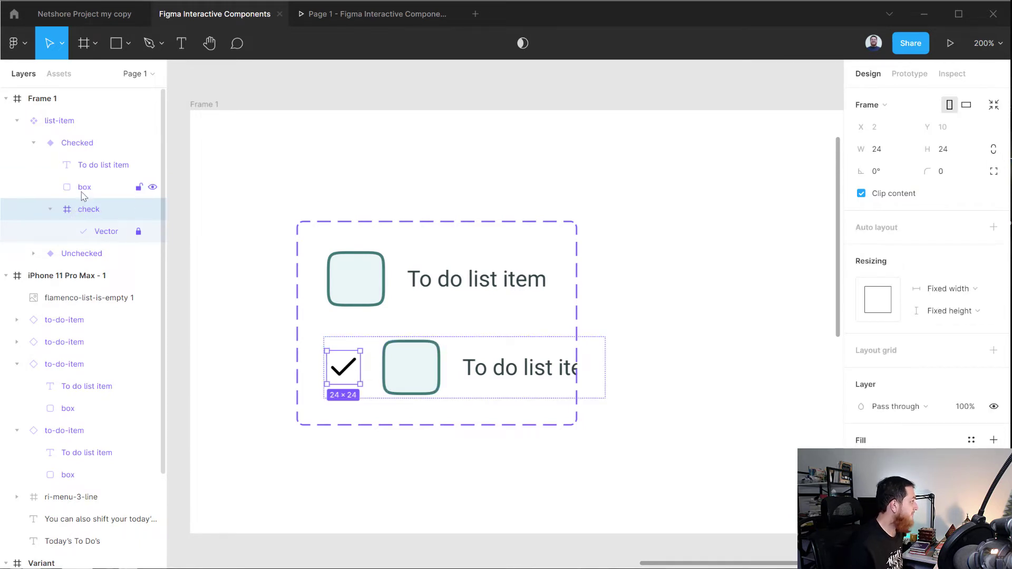
left_click(83, 193, "shift")
key("ctrl+g")
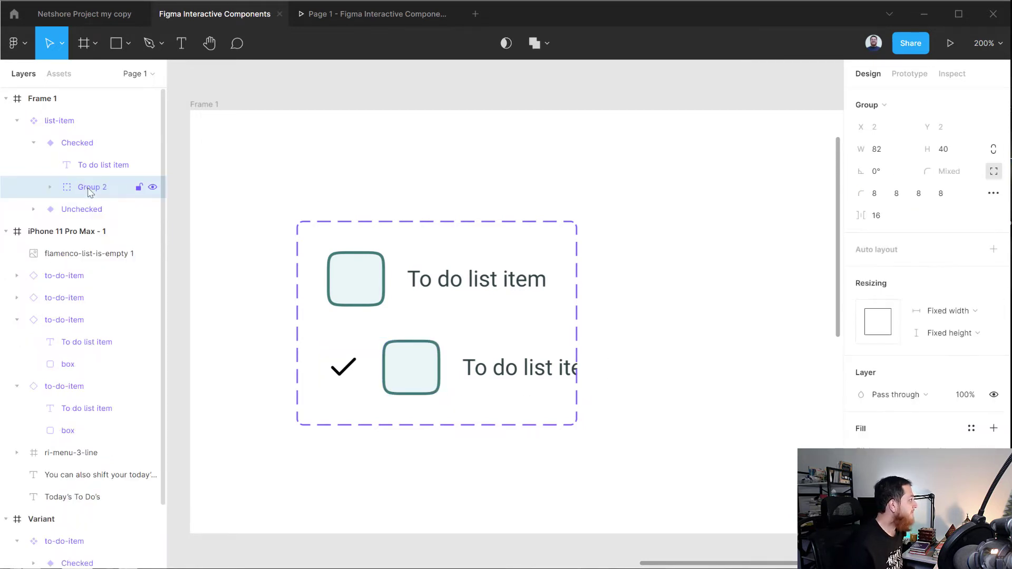
double_click(89, 189)
type("check")
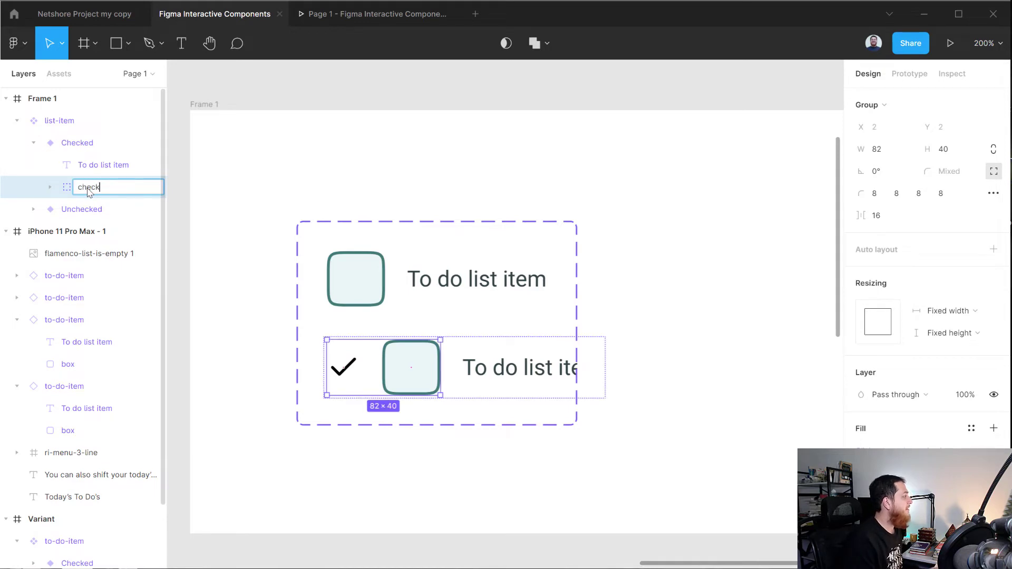
key("Return")
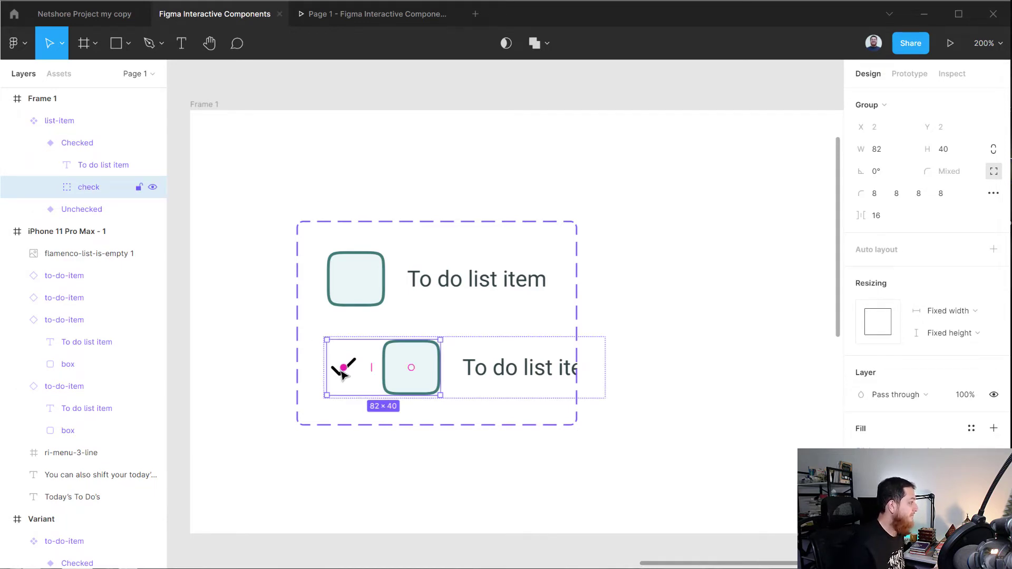
Step: Set the spacing between the check icon and box in the group to 0 and move the icon above the box in the layer order
mouse_move(343, 374)
left_mouse_down()
mouse_move(357, 380)
mouse_move(343, 374)
left_mouse_up()
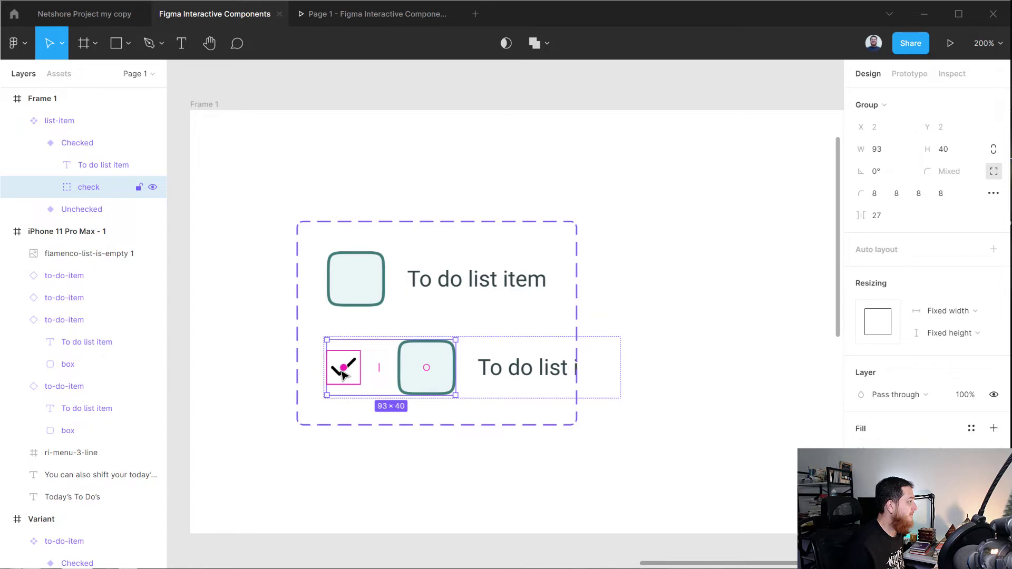
left_click(882, 219)
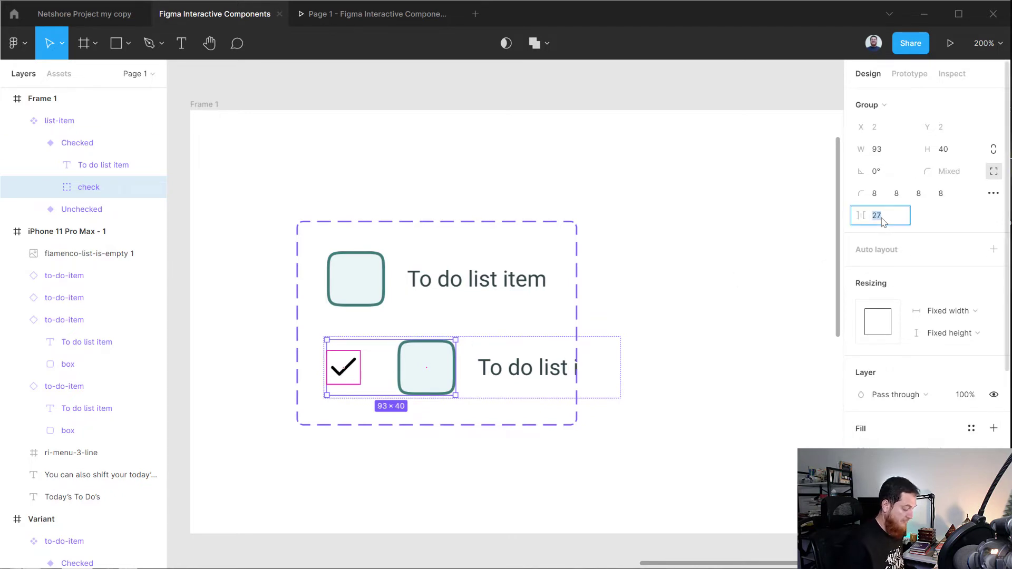
type("0")
key("Return")
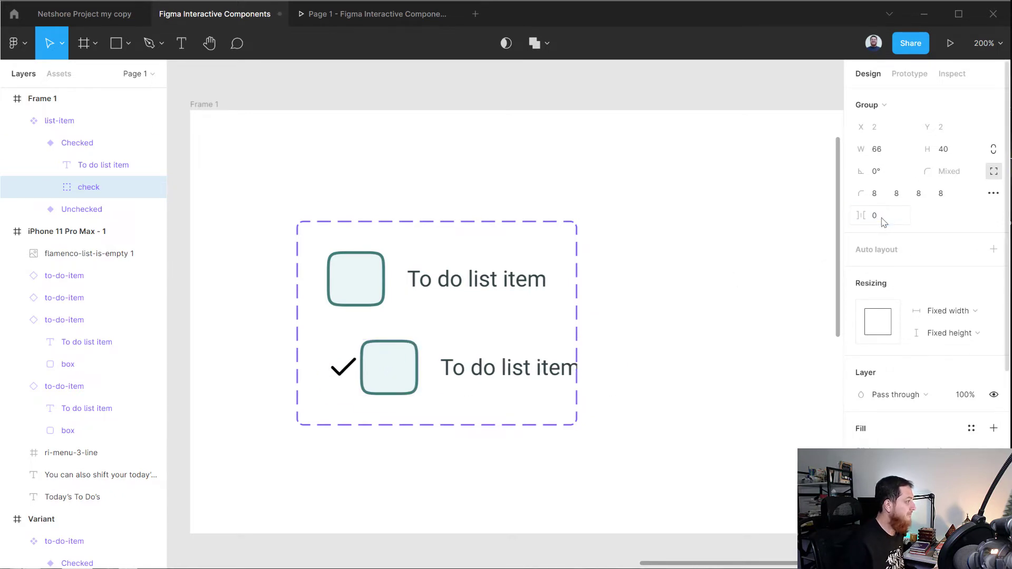
left_click(51, 187)
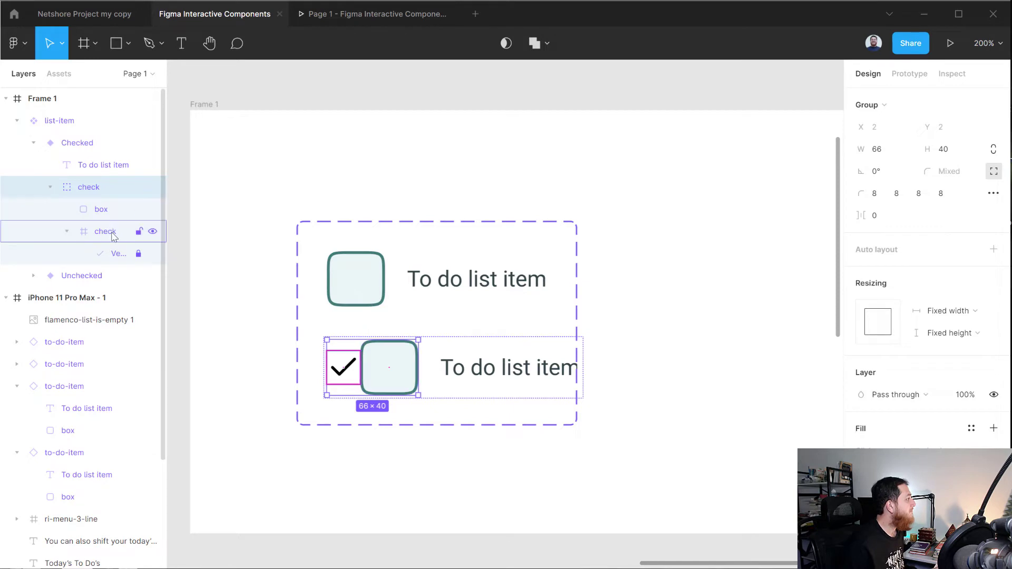
left_click_drag(104, 232, 105, 208)
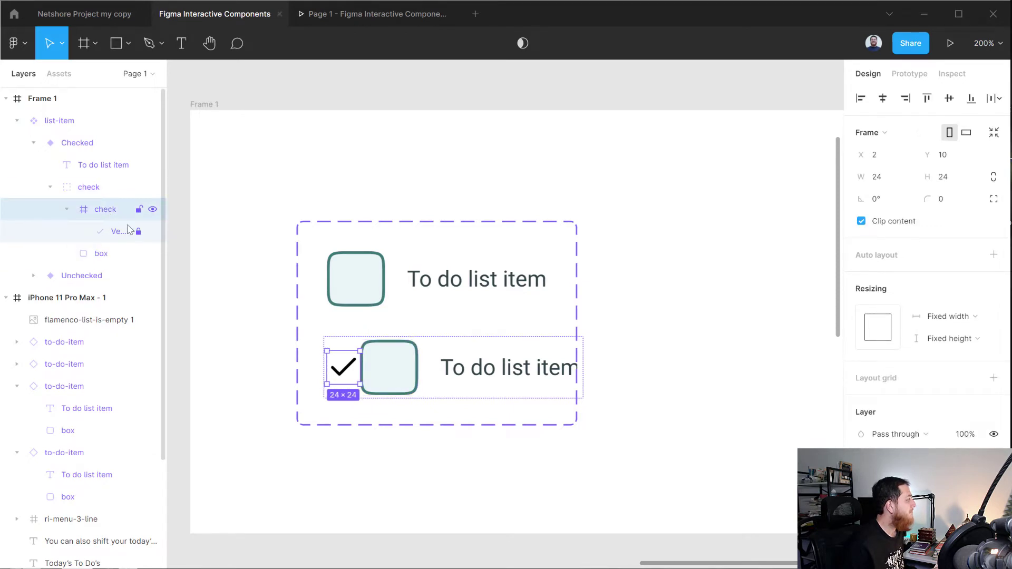
Step: Center the check icon over the box in the Checked variant, at X 11, Y 10
left_click_drag(378, 353, 394, 371)
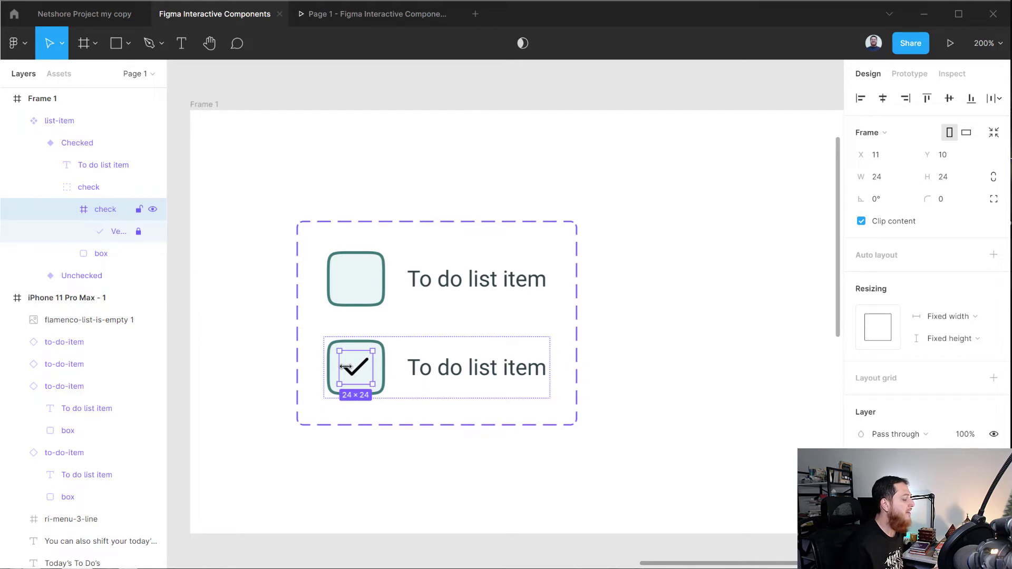
left_click(368, 297)
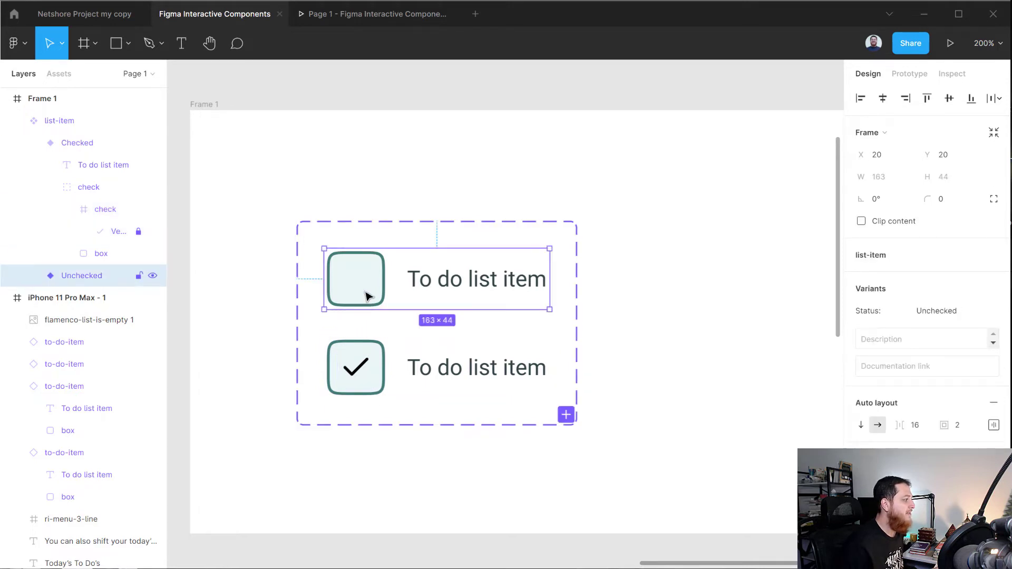
left_click(353, 377)
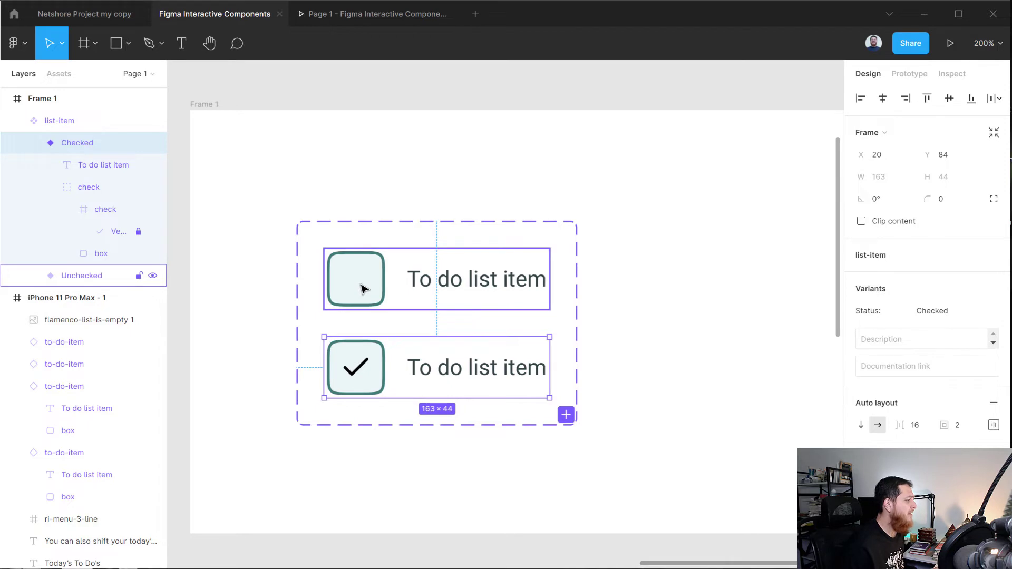
left_click(241, 264)
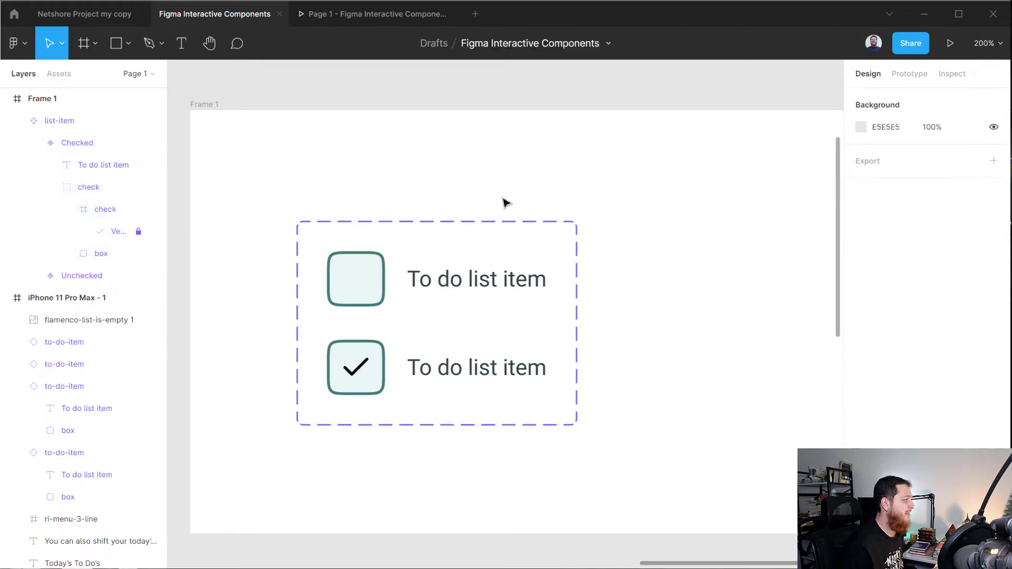
Step: Change the color of the Checked variant's "To do list item" text to light gray 9BA9AB
left_click(446, 376)
left_click(491, 368)
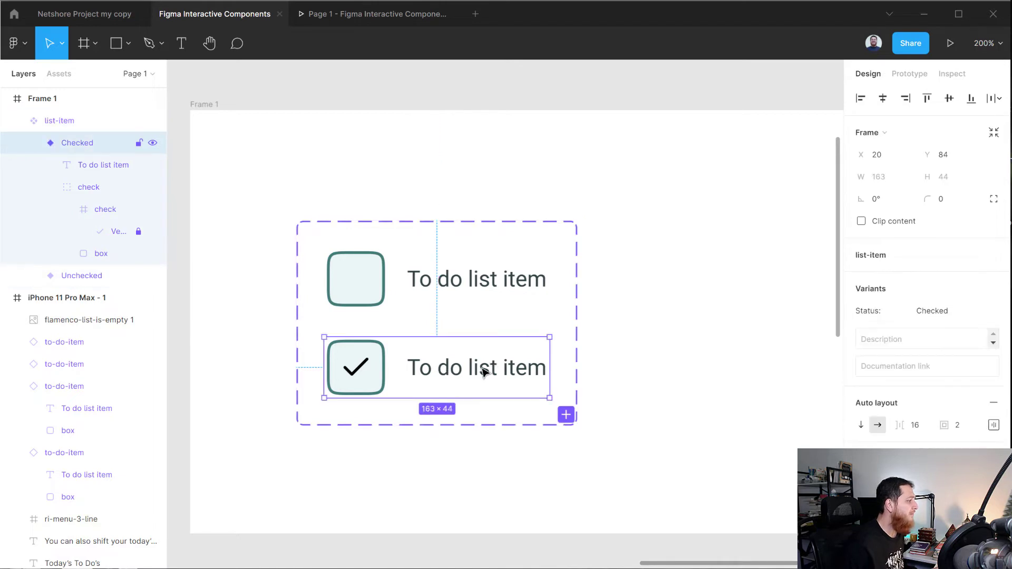
left_click(482, 371)
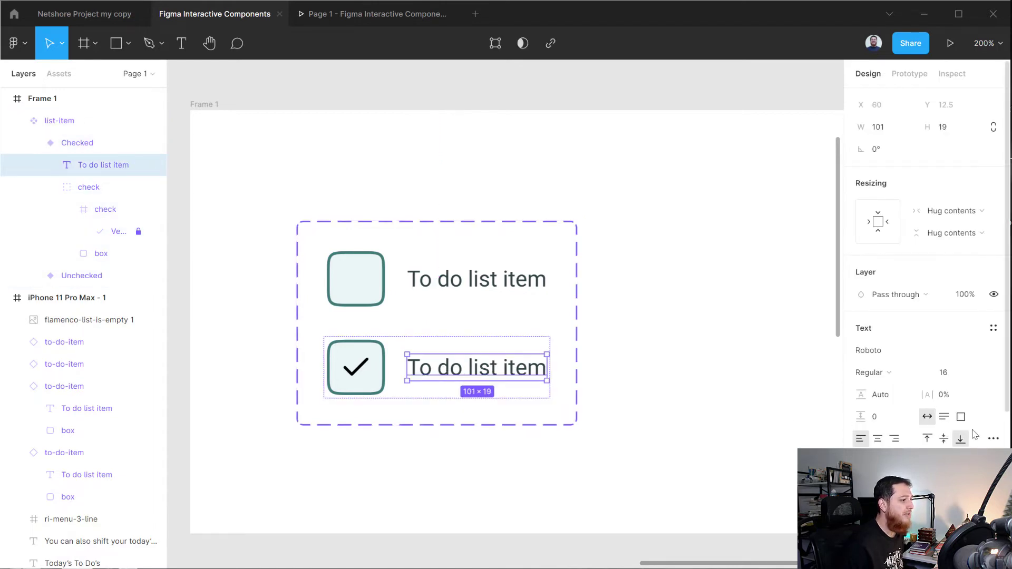
left_click(861, 496)
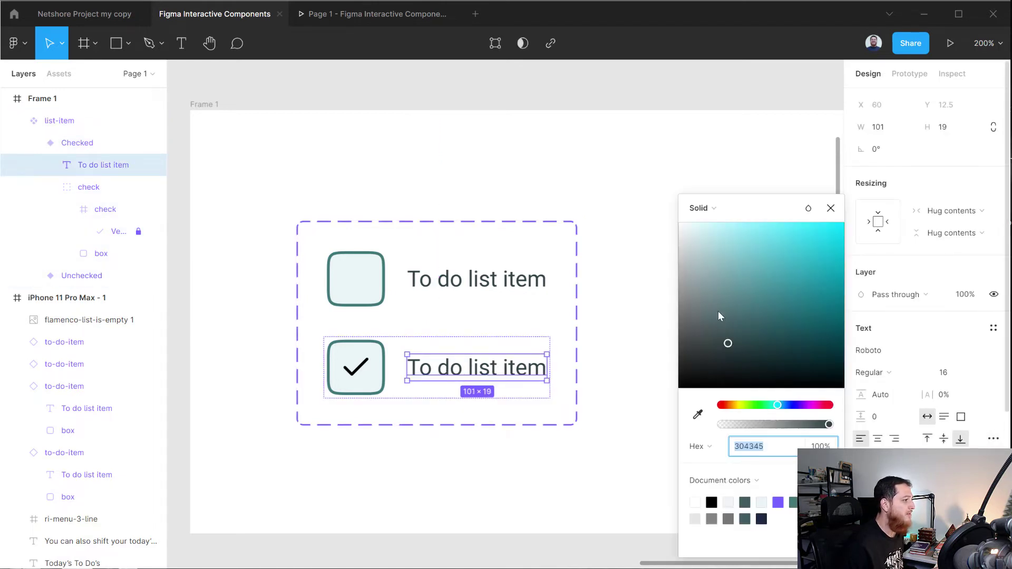
left_click_drag(718, 312, 688, 263)
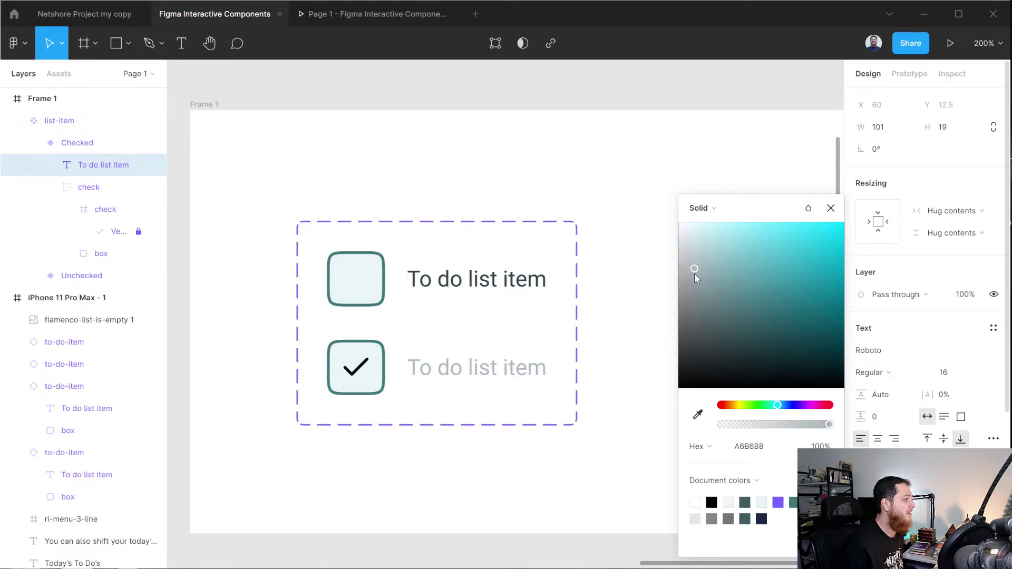
left_click_drag(694, 280, 694, 283)
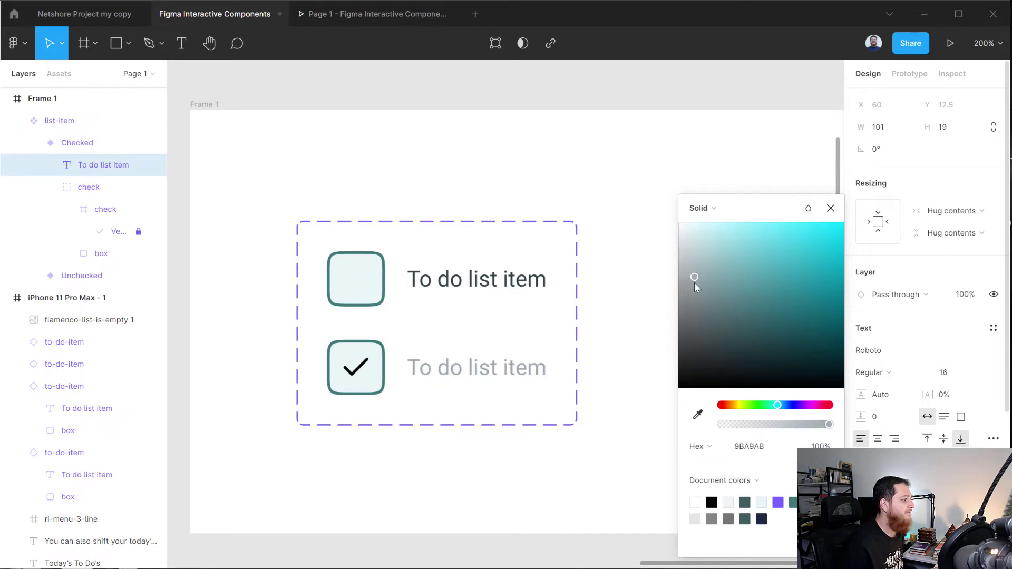
left_click(831, 208)
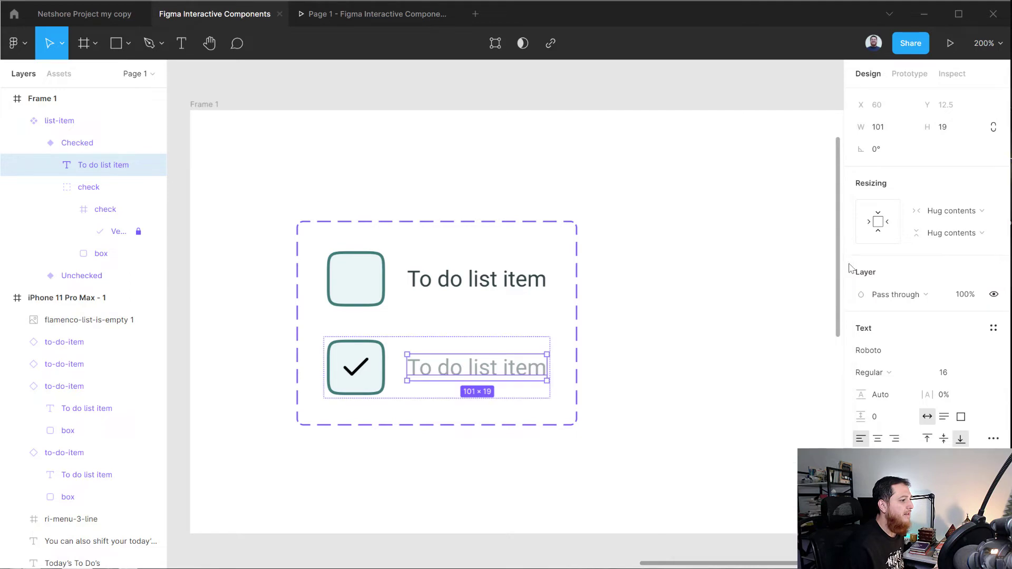
Step: Apply strikethrough decoration to the Checked variant's "To do list item" text
left_click(993, 438)
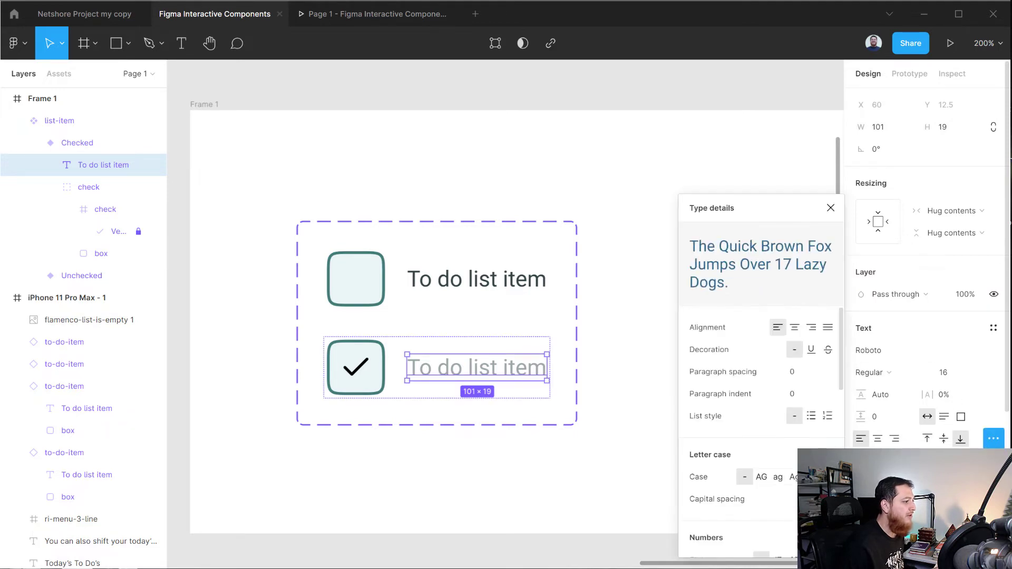
left_click(828, 351)
left_click(831, 208)
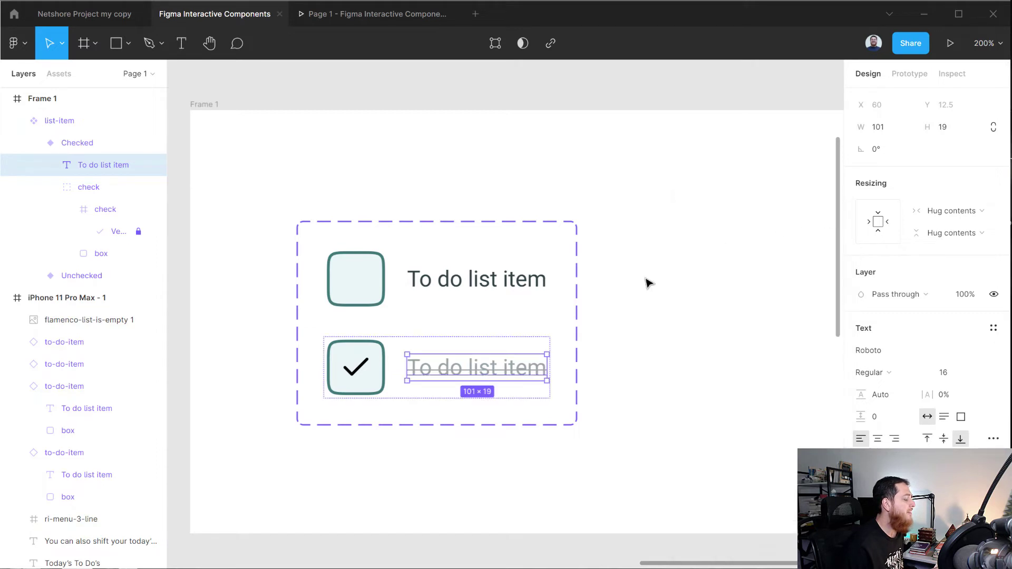
left_click(670, 348)
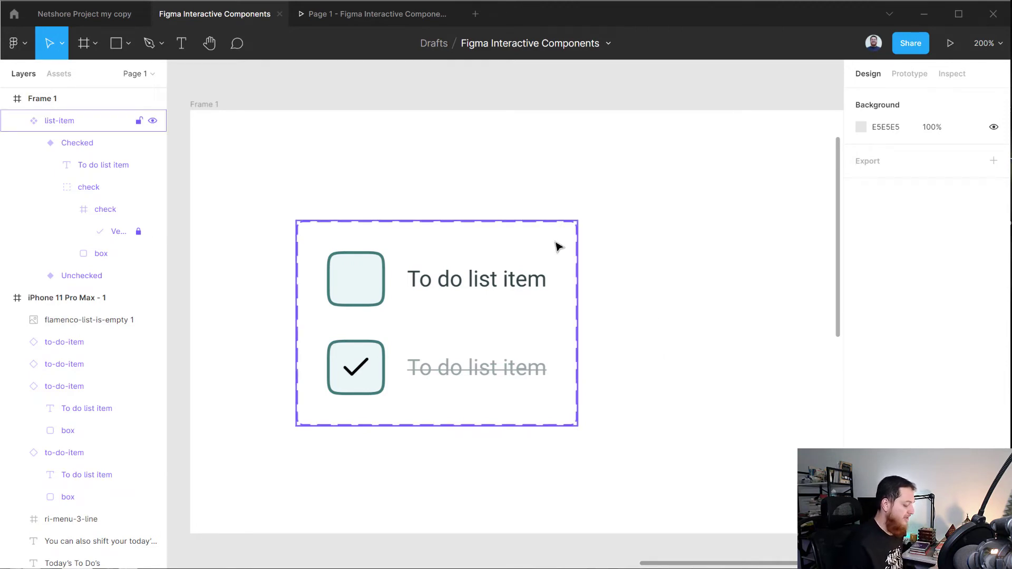
Step: Add an iPhone SE frame (320×568) beside Frame 1 and align its top edge with Frame 1
key("shift+0")
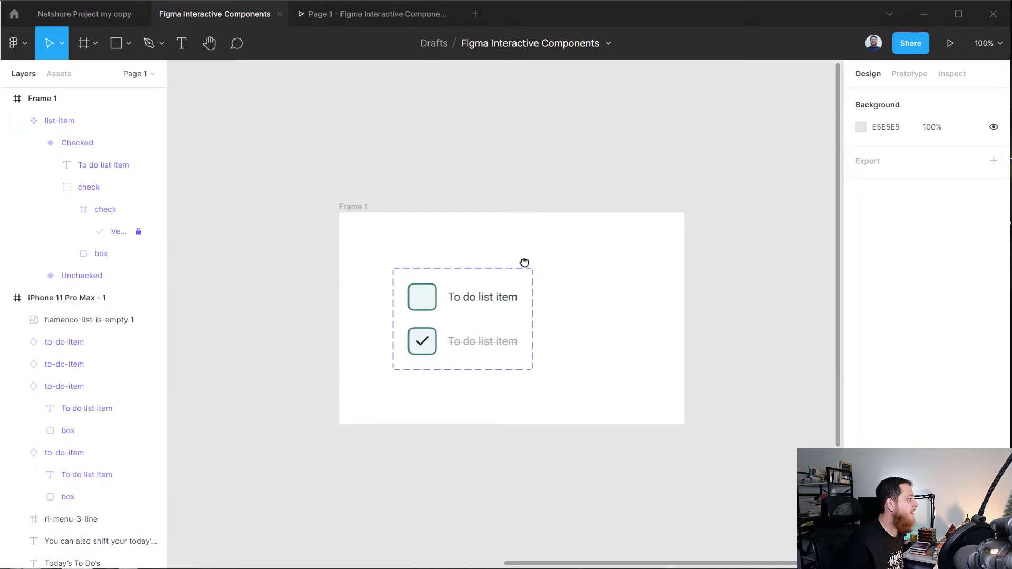
left_click_drag(524, 263, 407, 176)
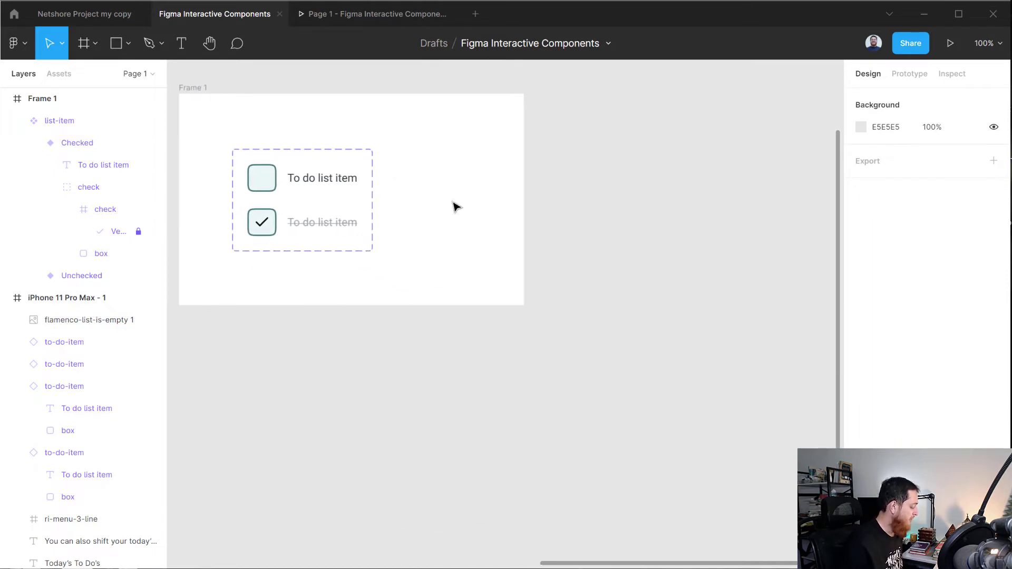
key("f")
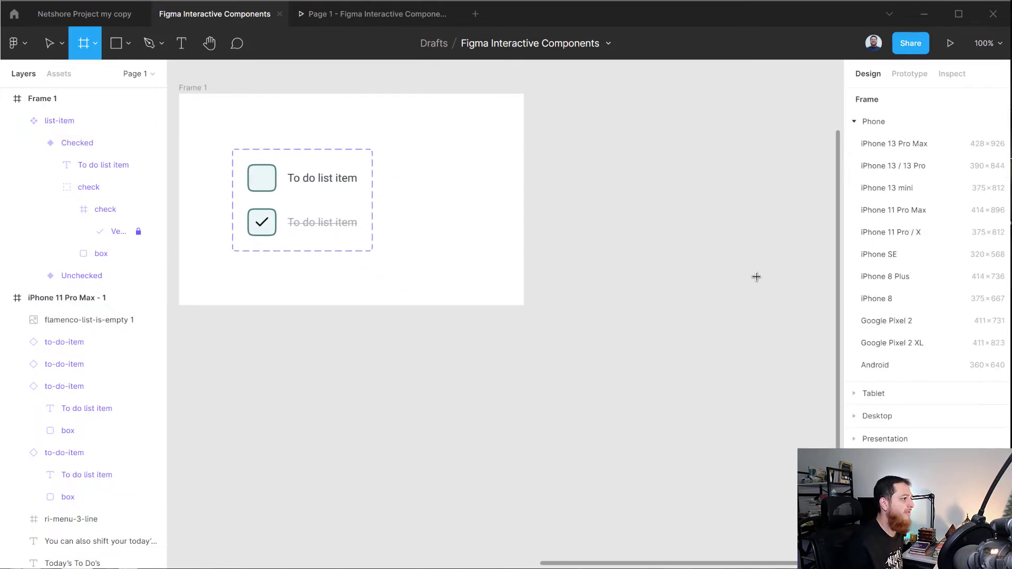
left_click(908, 255)
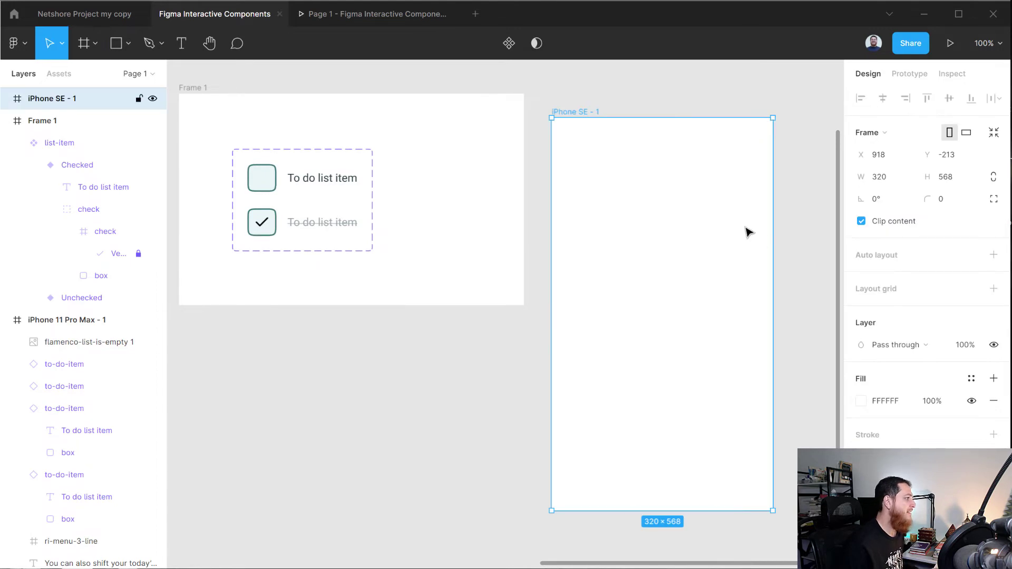
left_click_drag(700, 224, 689, 203)
Step: Add the text "Today's To do's" near the top of the iPhone SE frame
key("t")
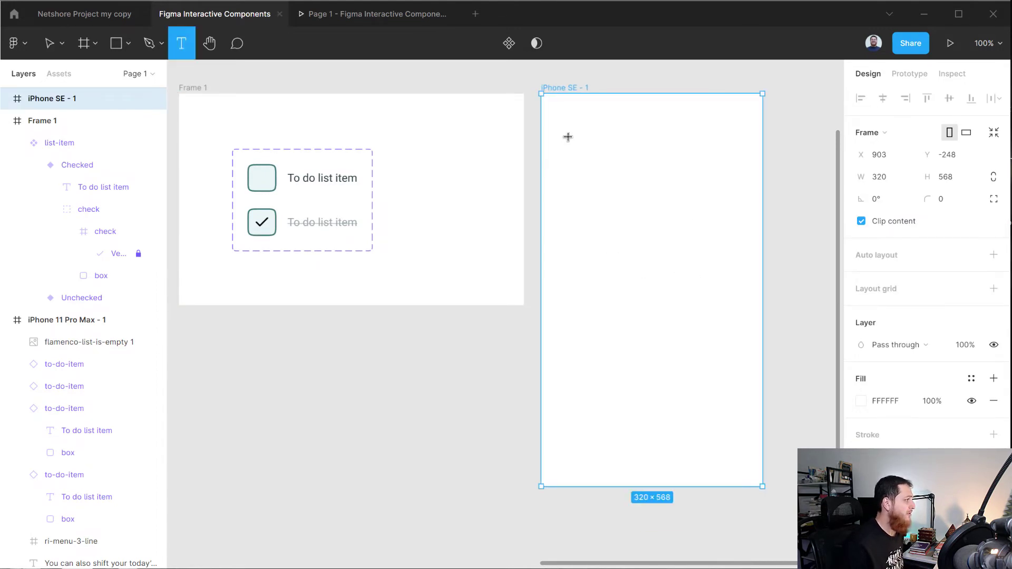
left_click(568, 137)
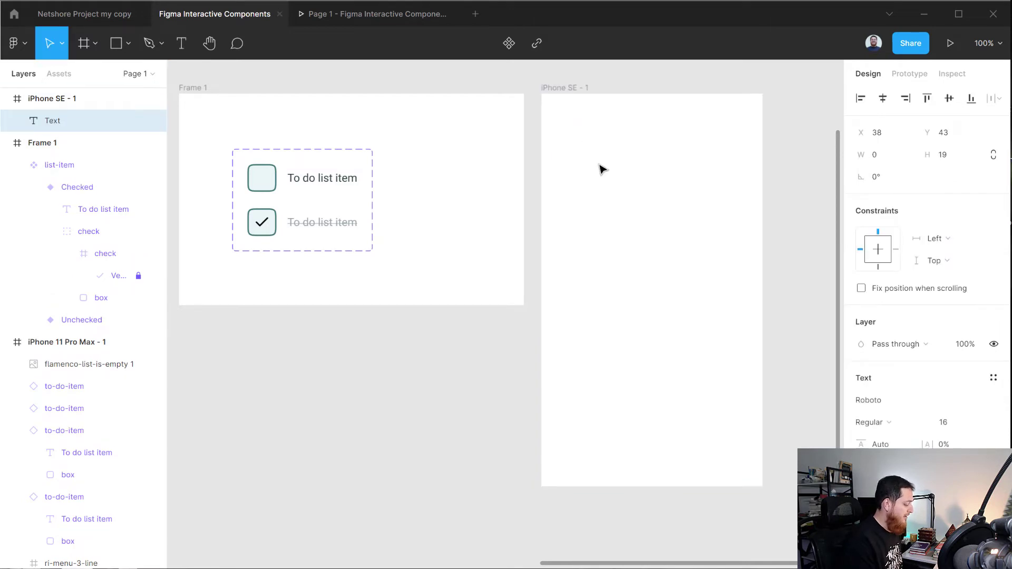
type("Today's")
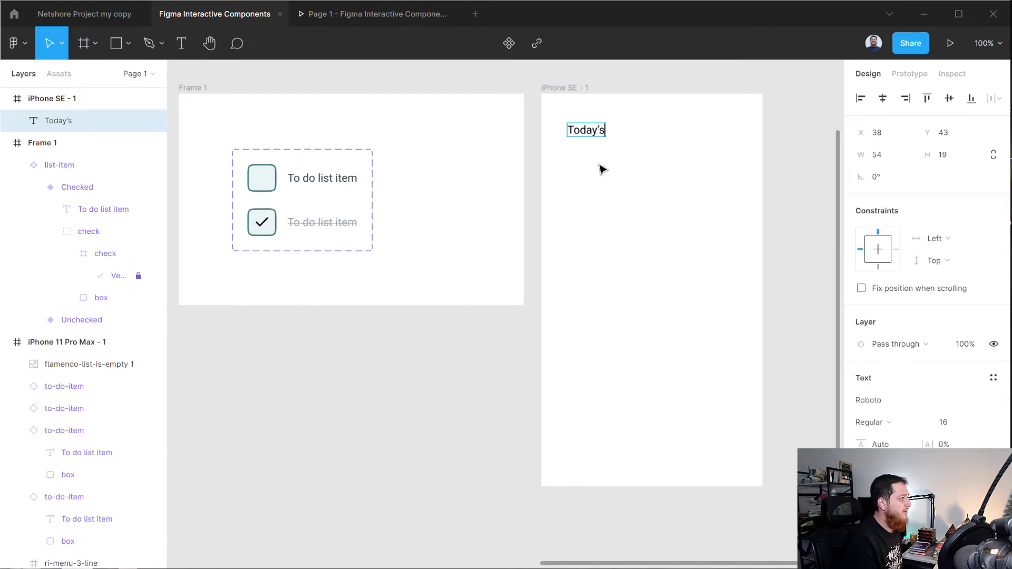
type(" To do's")
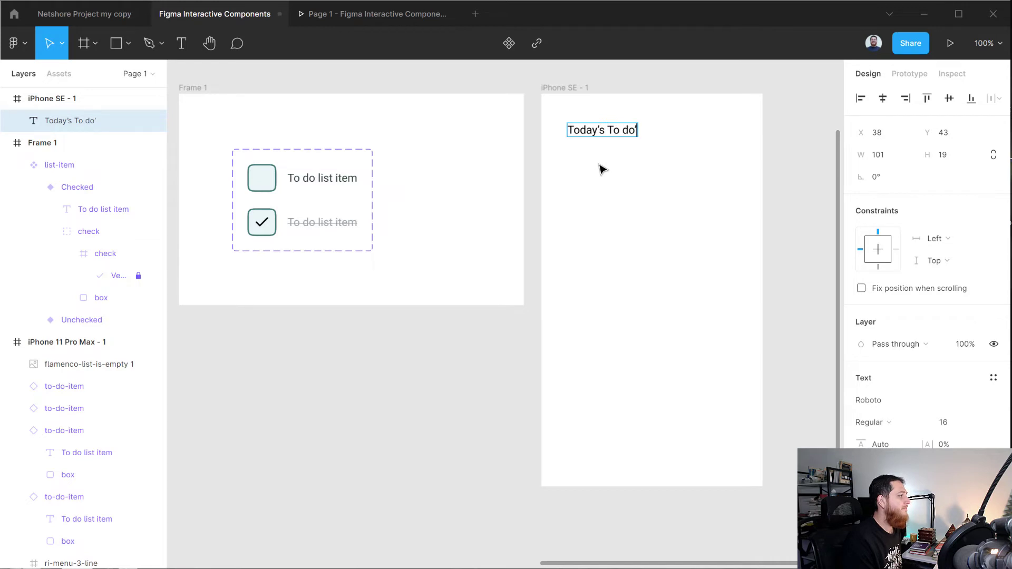
key("Escape")
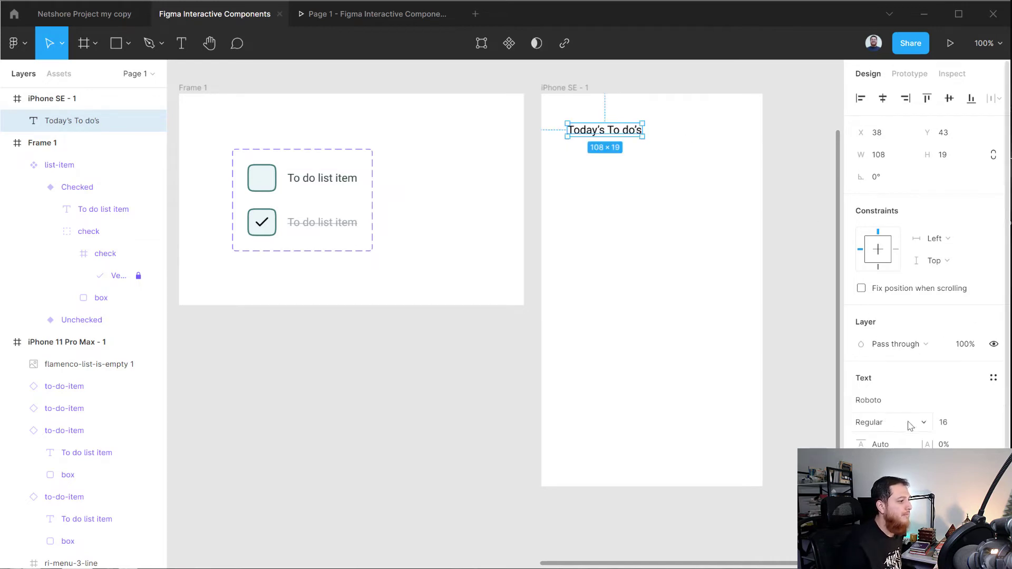
Step: Set the font size of the "Today's To do's" heading to 21
left_click(952, 424)
key("Up")
key("Up")
key("Up")
key("Up")
key("Up")
key("Up")
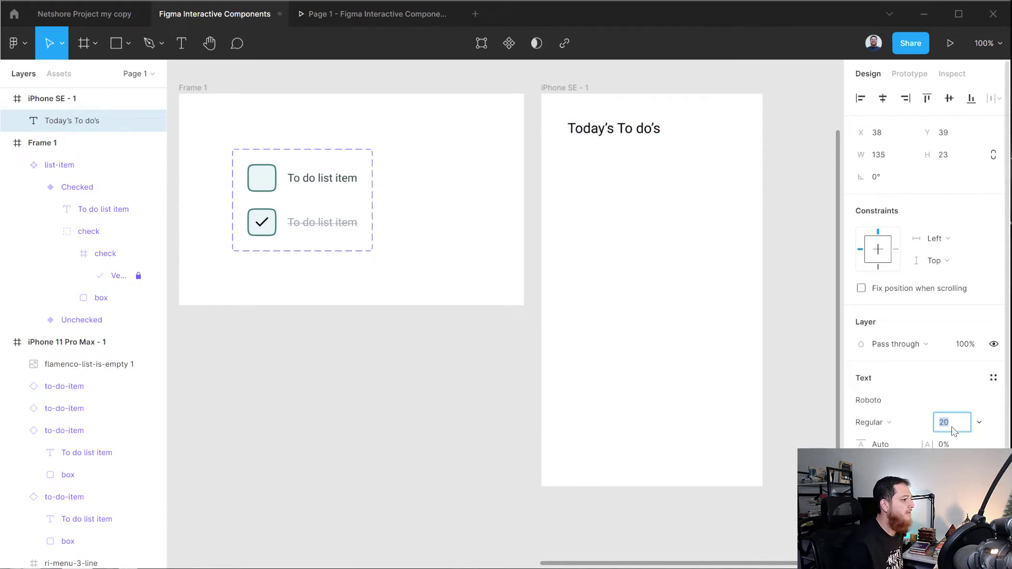
key("Up")
key("Up")
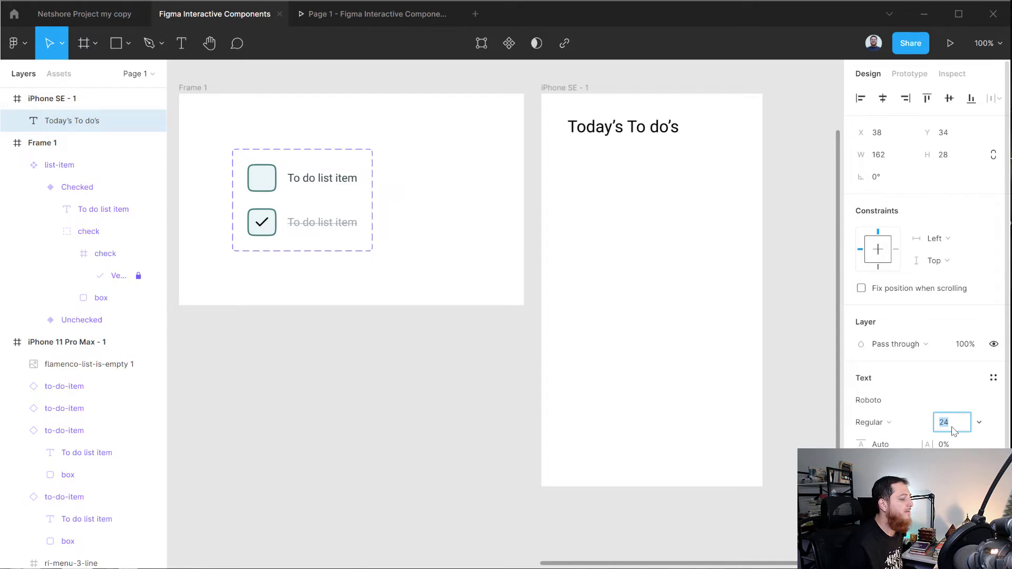
key("Down")
key("Down")
key("Down")
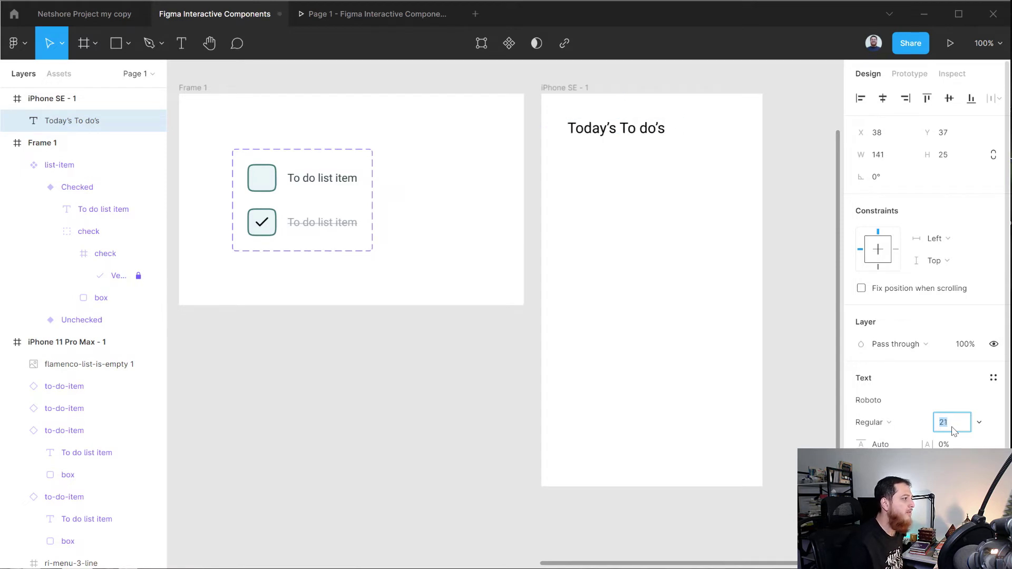
Step: Set the font weight of the "Today's To do's" heading to Bold
left_click(894, 422)
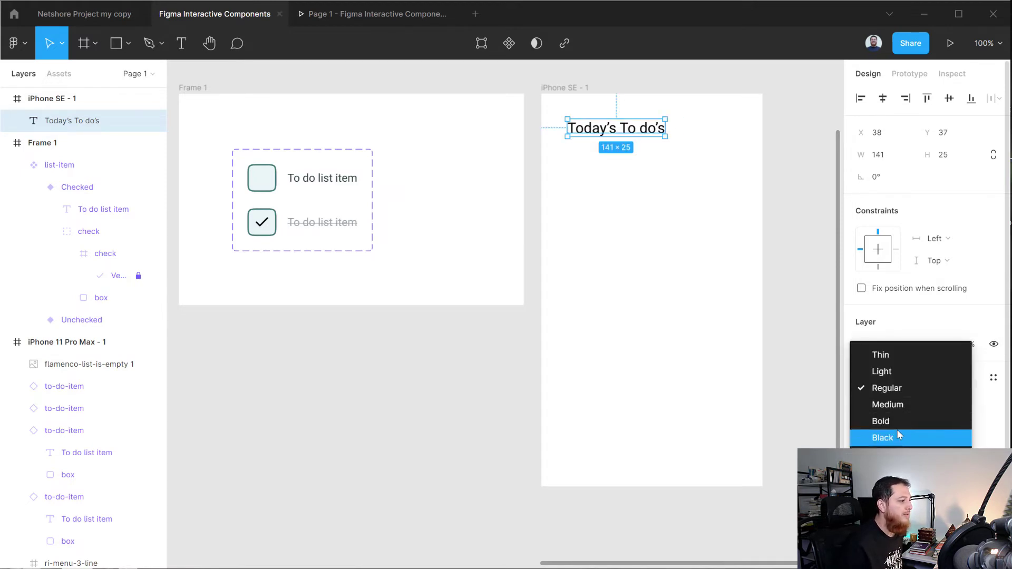
left_click(893, 406)
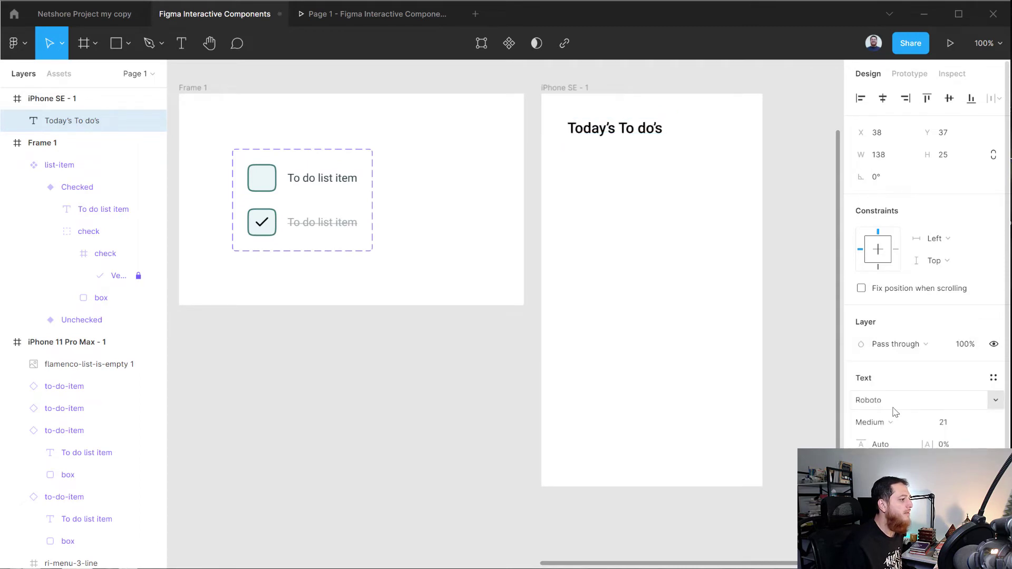
left_click(891, 421)
left_click(890, 420)
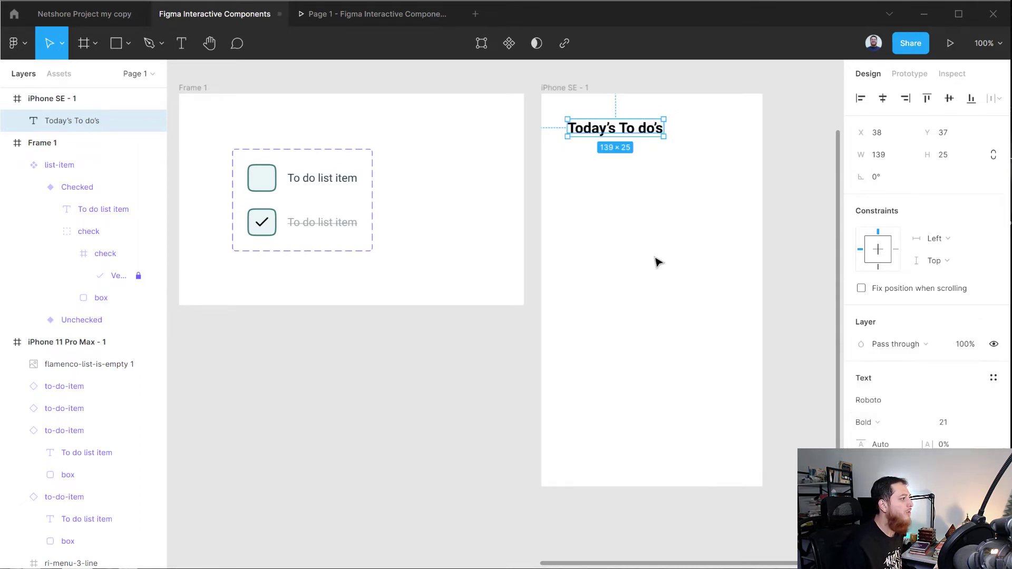
Step: Move the "Today's To do's" heading to X 32, Y 53 within the iPhone SE frame
left_click(627, 179)
left_click_drag(625, 132, 624, 145)
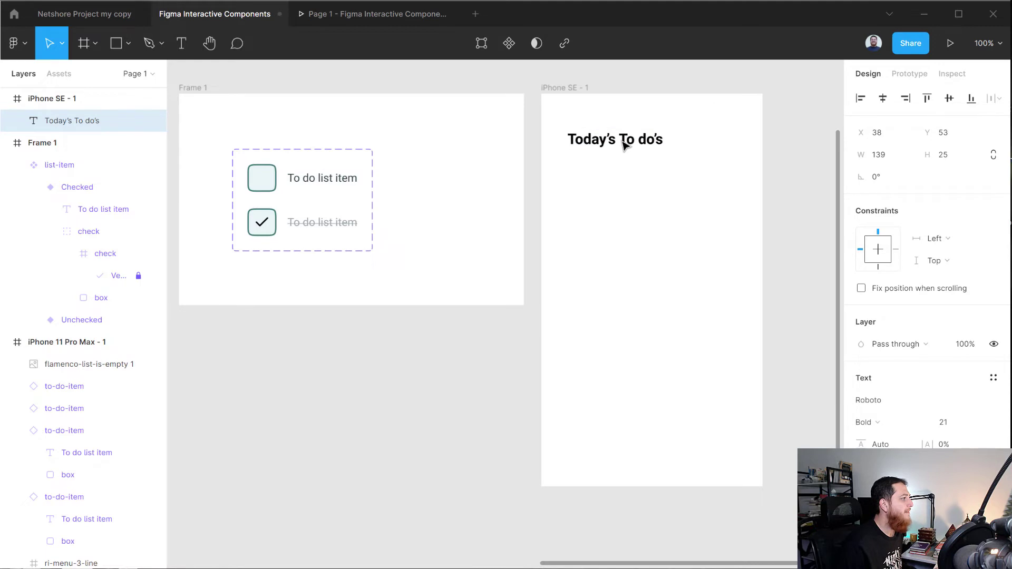
left_click(627, 188)
left_click(619, 141)
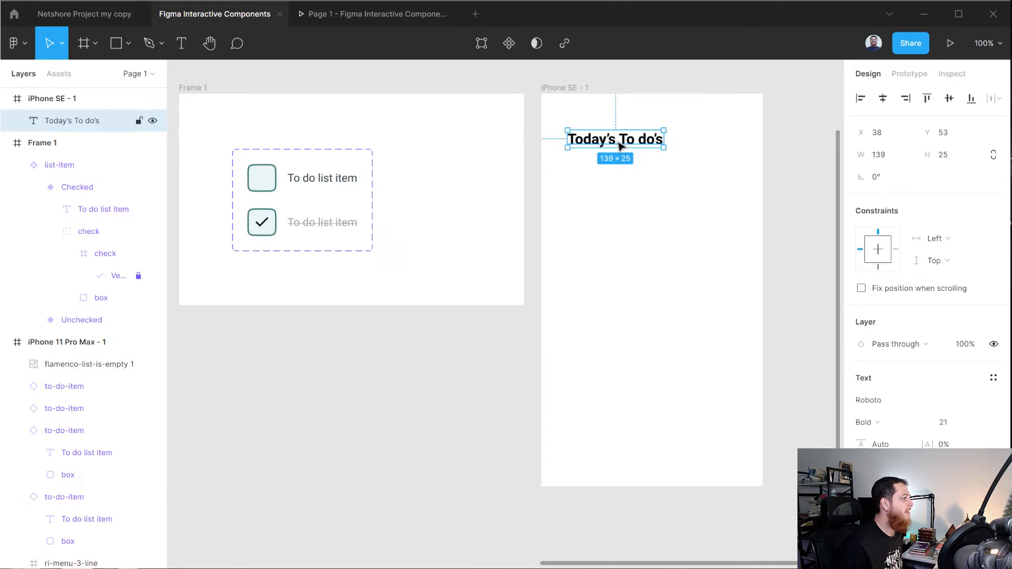
key("Left")
key("Left")
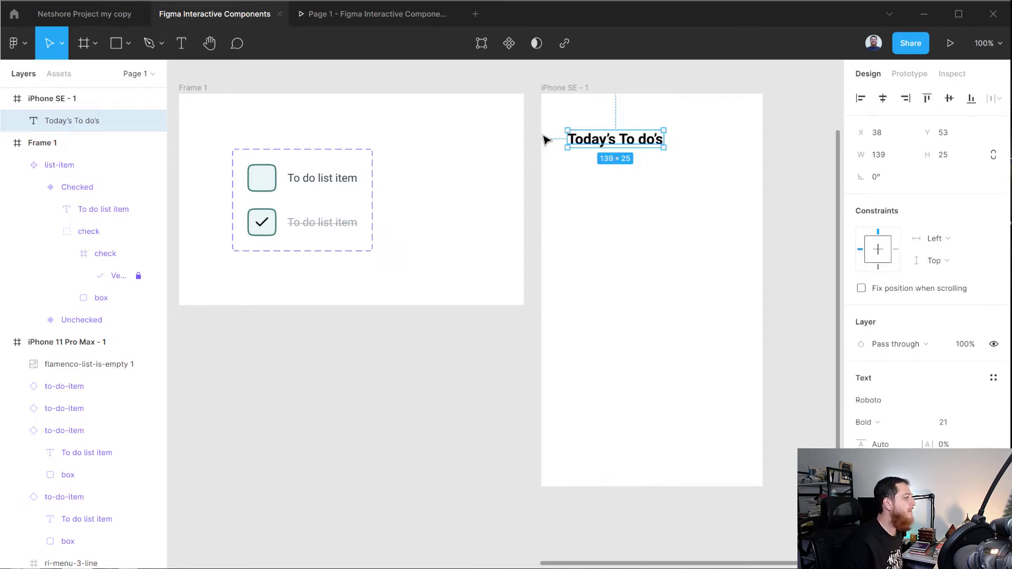
key("alt")
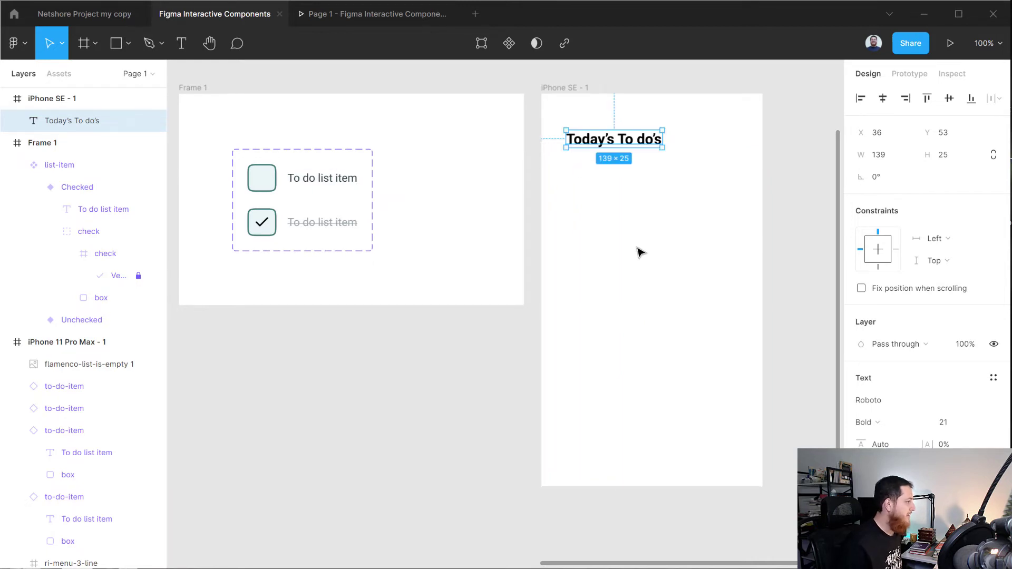
key("alt")
key("Left")
key("Left")
key("Left")
key("Left")
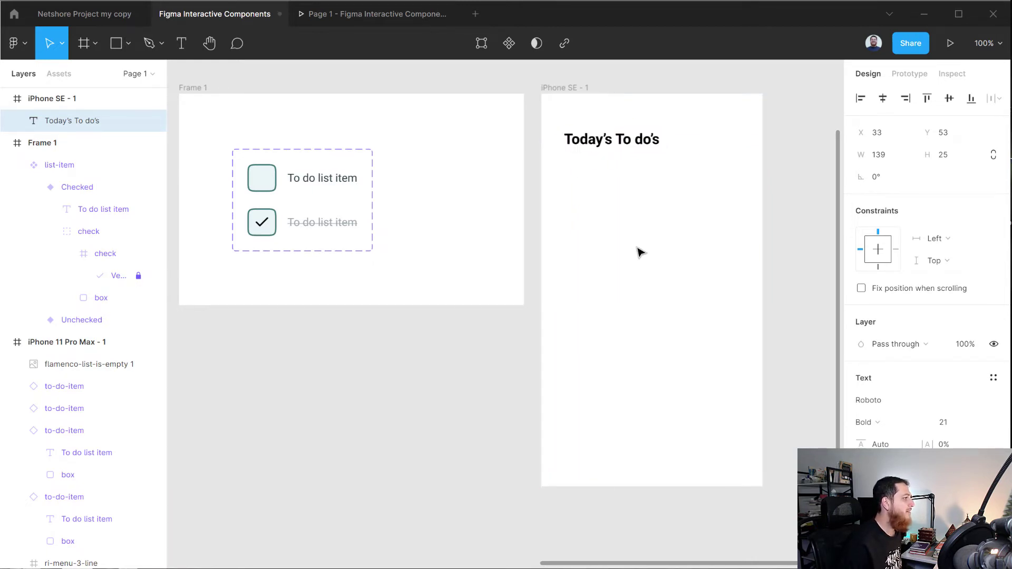
key("alt")
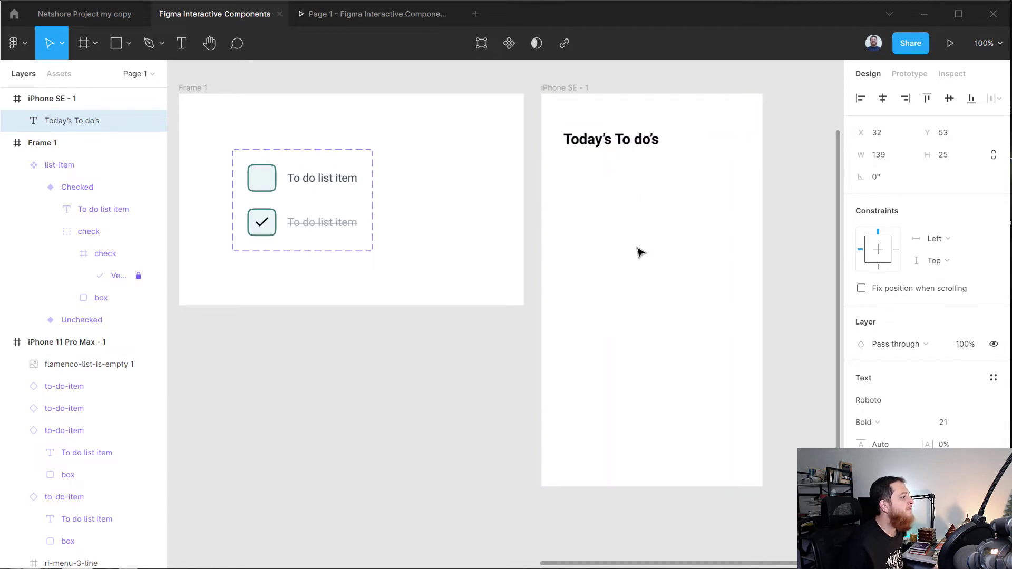
Step: Place an instance of the list-item component from Frame 1 below the heading in the iPhone SE frame at X 32, Y 124
left_click(59, 74)
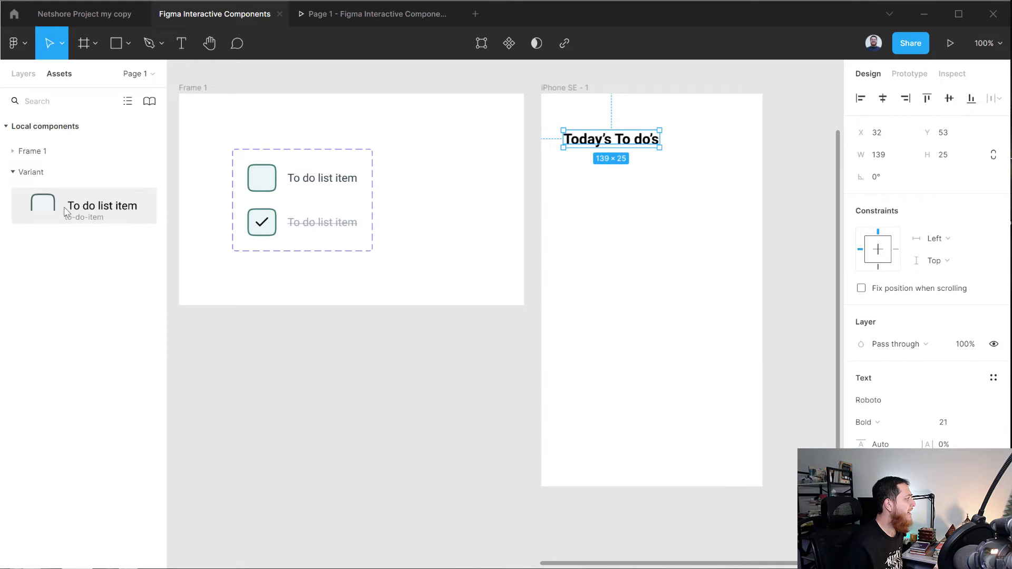
left_click(14, 152)
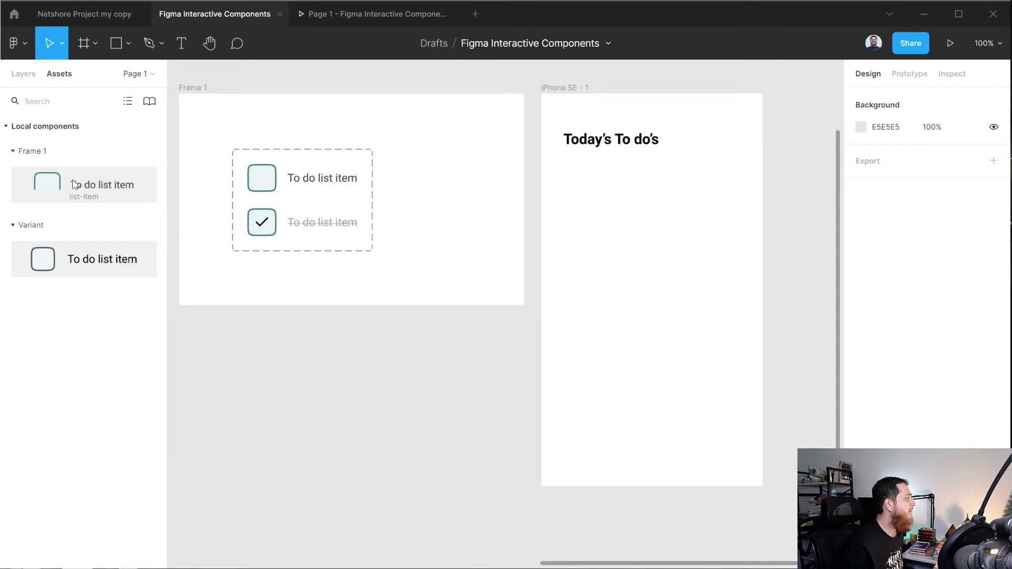
left_click_drag(75, 184, 591, 202)
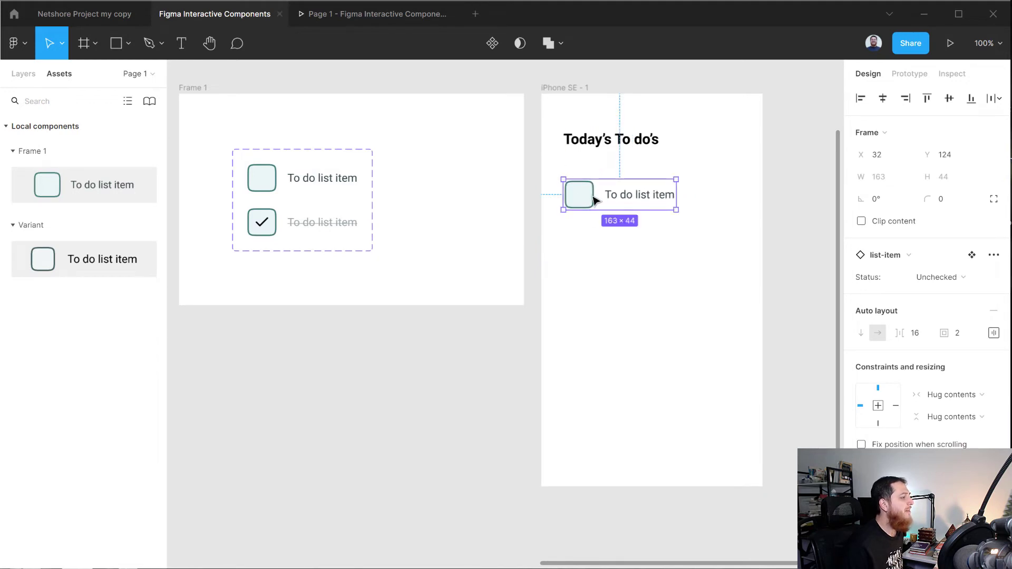
left_click(578, 88)
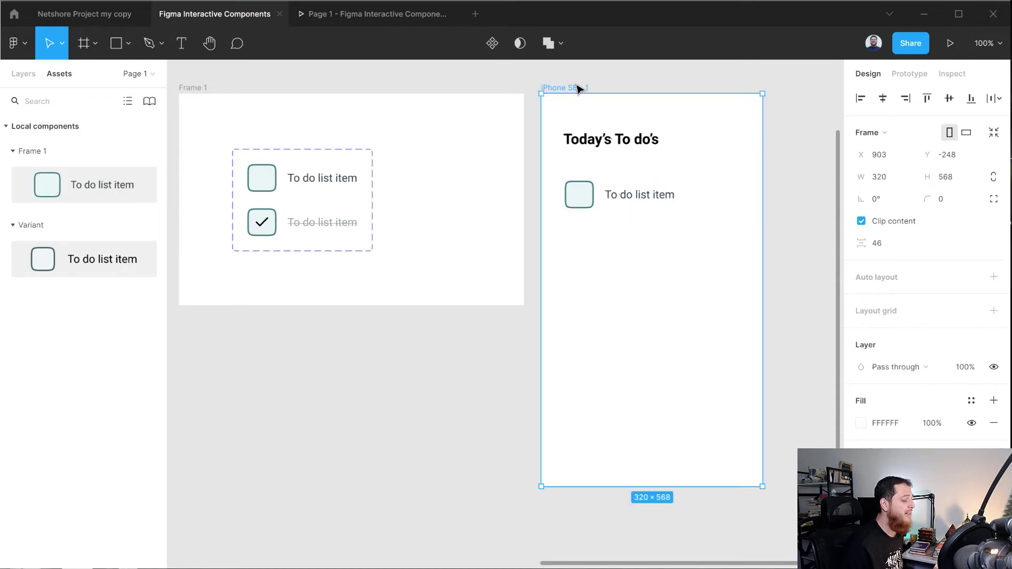
Step: Change the text of the list item in the iPhone SE frame to "Celebrate my birthday"
left_click(578, 199)
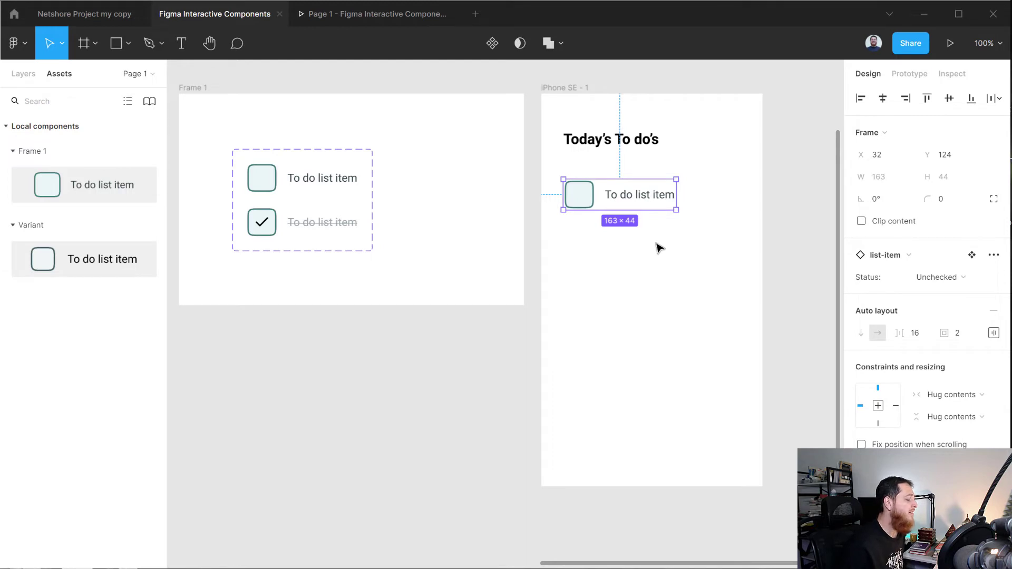
double_click(640, 197)
double_click(640, 197)
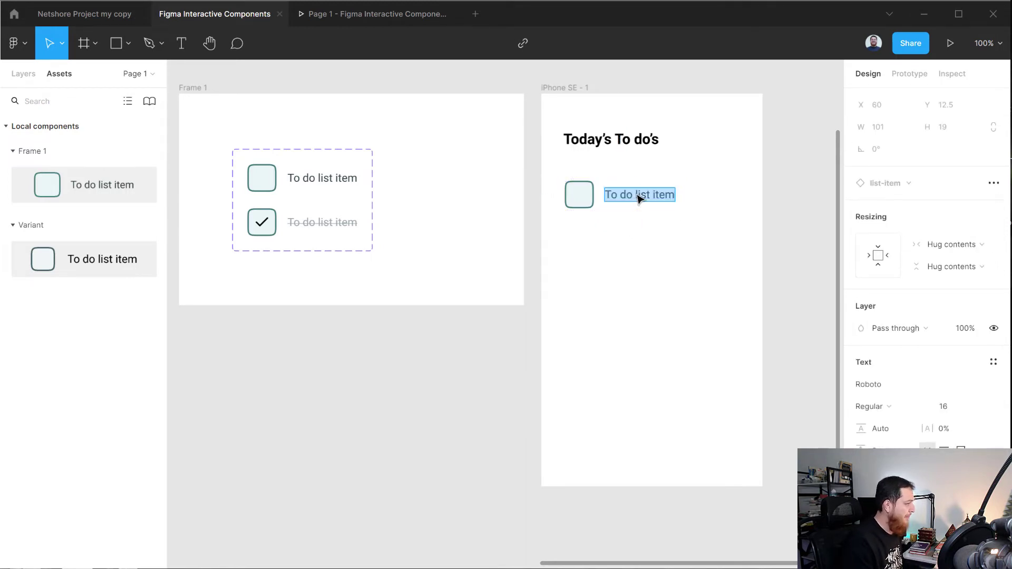
type("Celebrat")
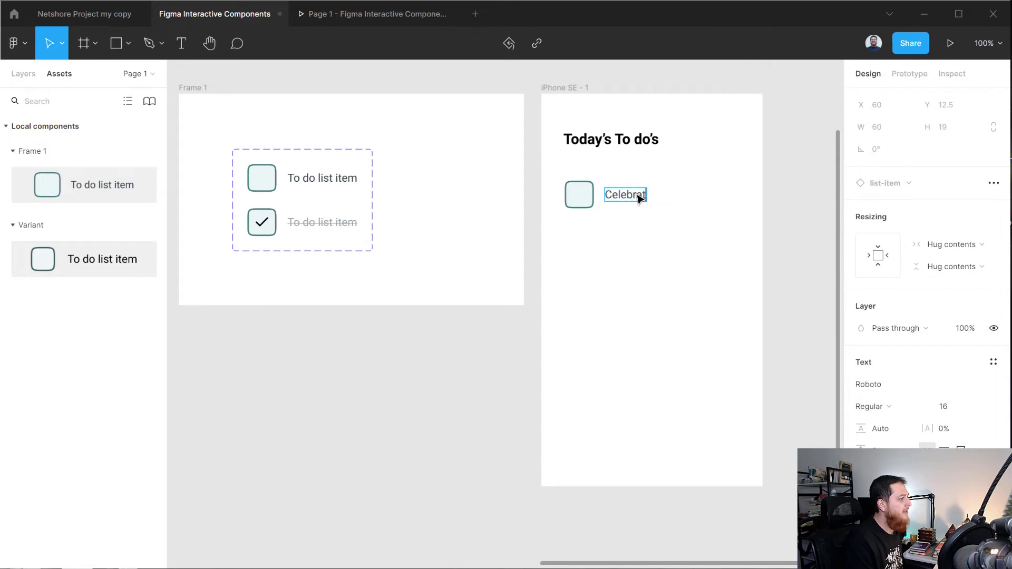
type("e my birthday")
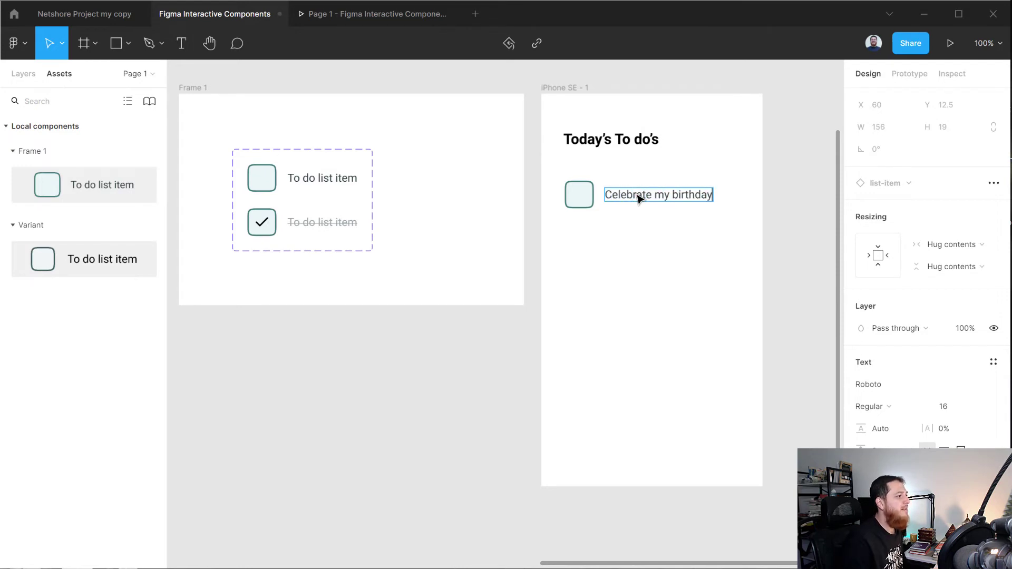
key("Escape")
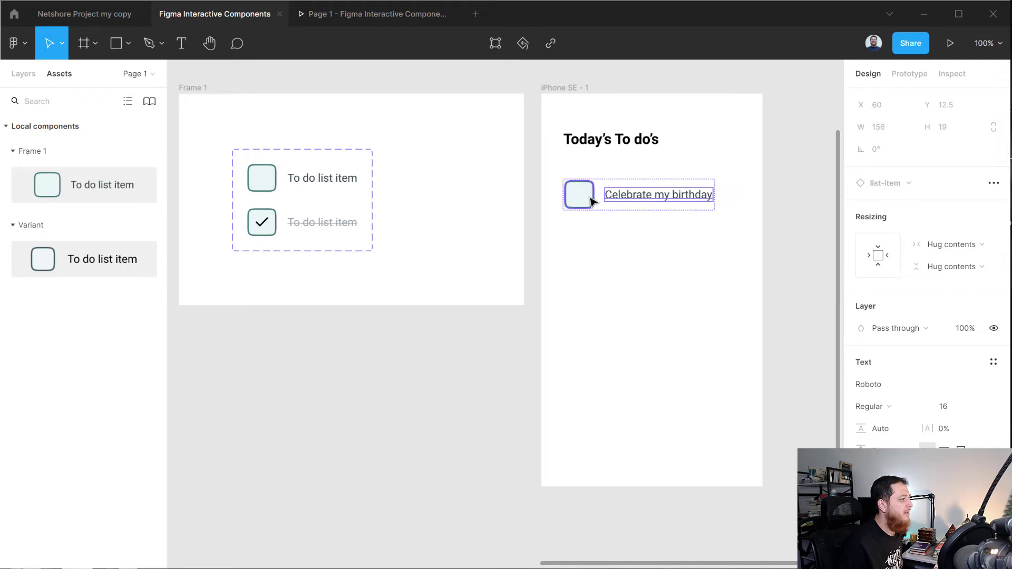
Step: Duplicate the "Celebrate my birthday" item directly below the original, at X 32, Y 190
left_click(583, 261)
left_click(583, 204)
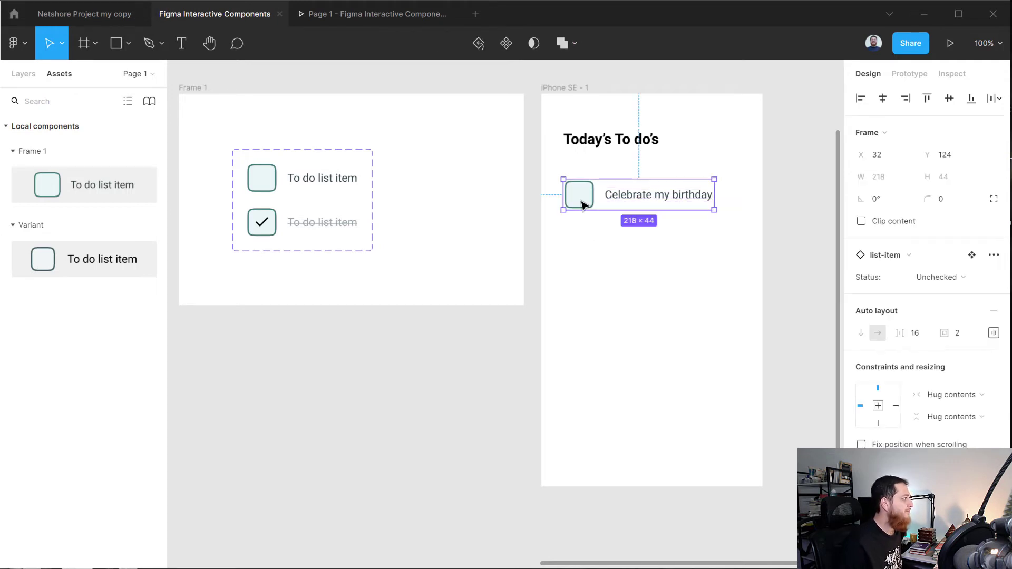
left_click_drag(582, 204, 583, 250)
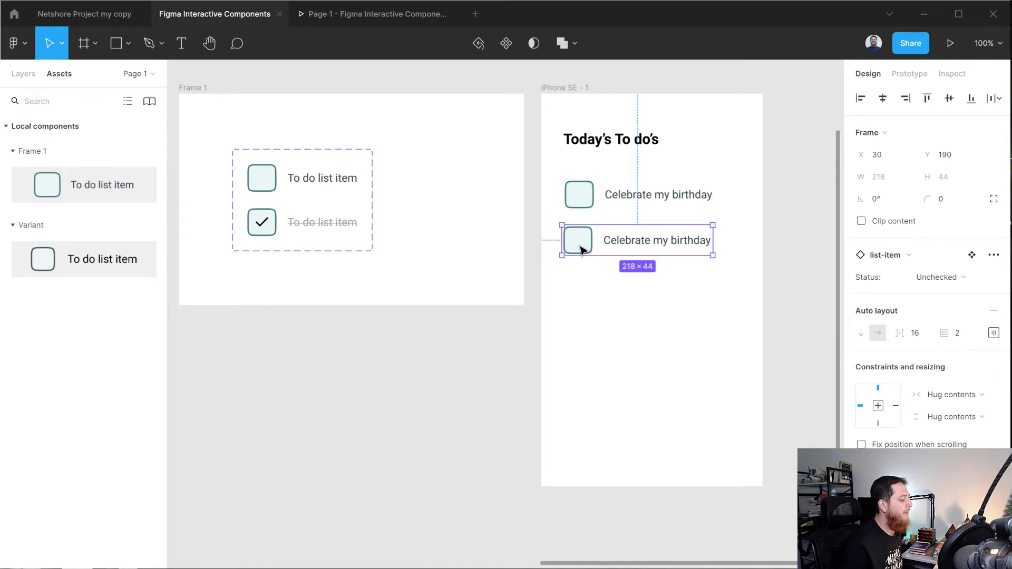
left_click_drag(581, 245, 581, 246)
Step: Change the text of the second to-do item to "Read 20 pages of a book"
double_click(617, 245)
double_click(626, 243)
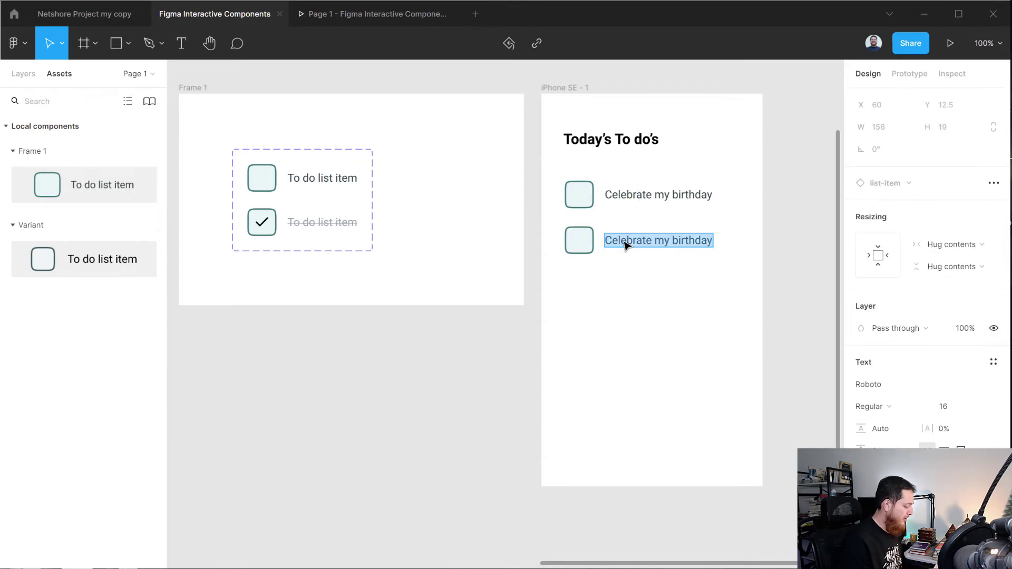
type("Read 2")
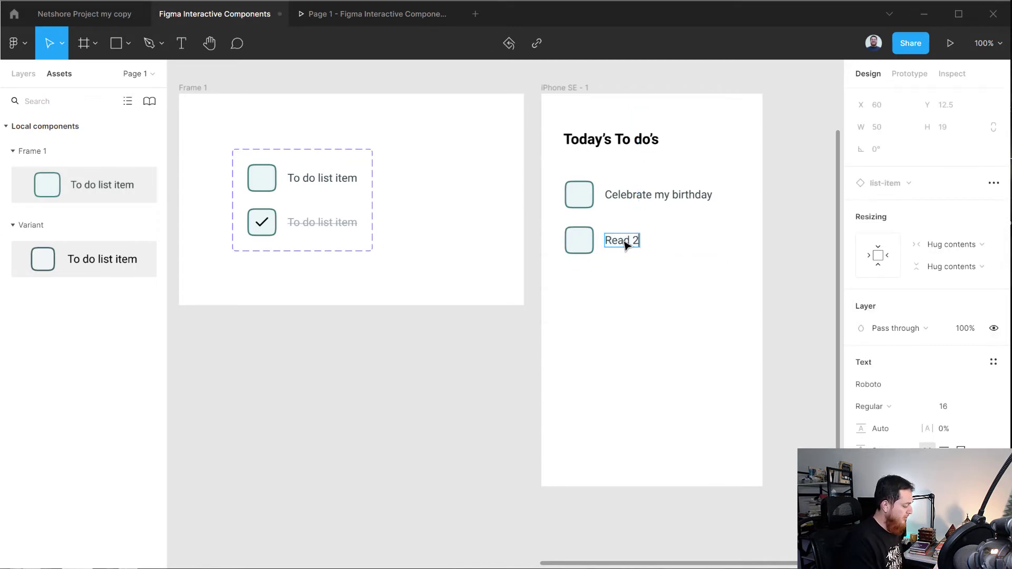
type("0 pages of")
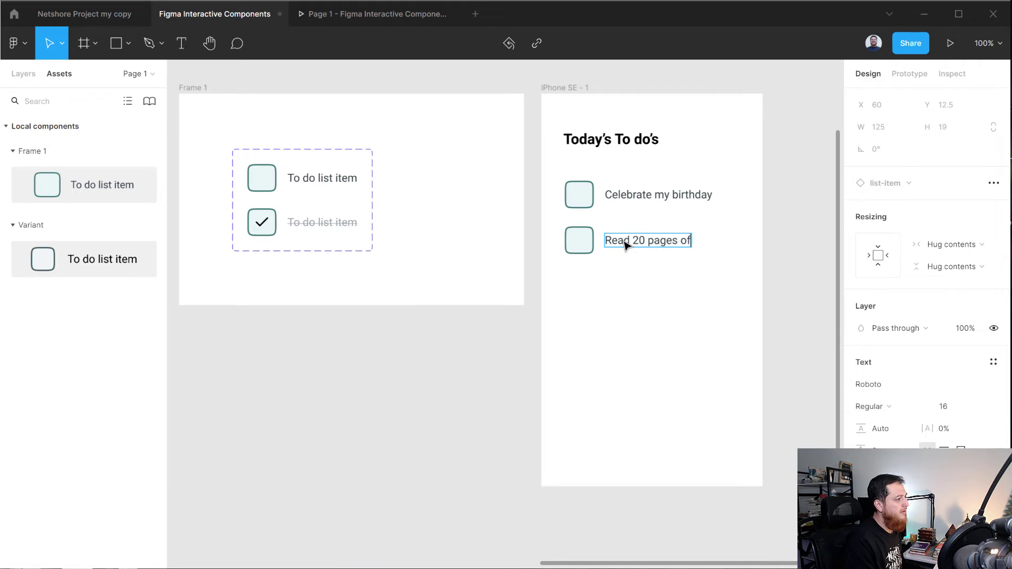
type(" a book")
key("Escape")
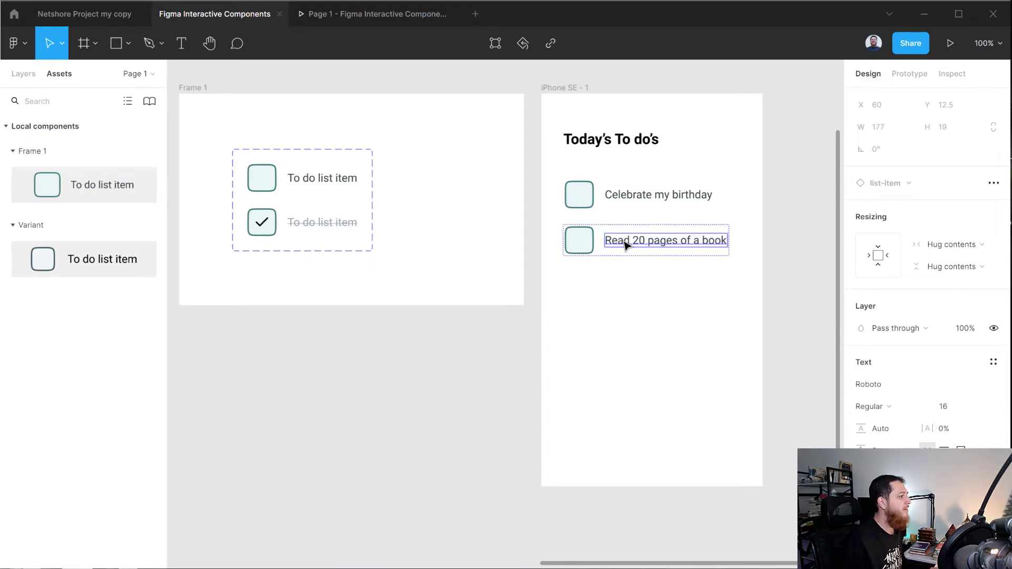
Step: Duplicate the "Read 20 pages of a book" item directly below the original, at X 32, Y 256
left_click_drag(589, 245, 590, 276)
key("ctrl+z")
left_click(617, 246)
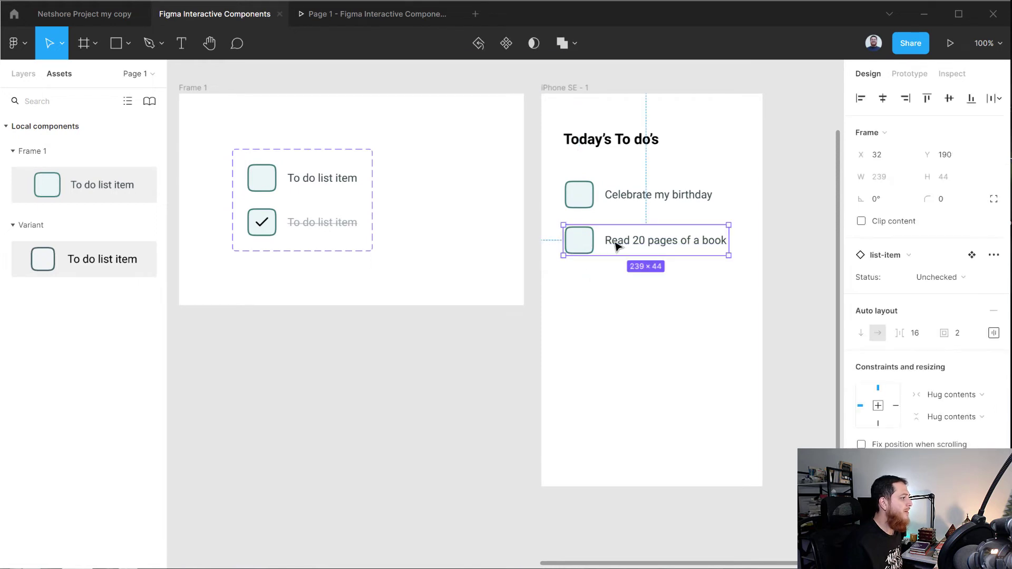
left_click_drag(620, 242, 619, 287)
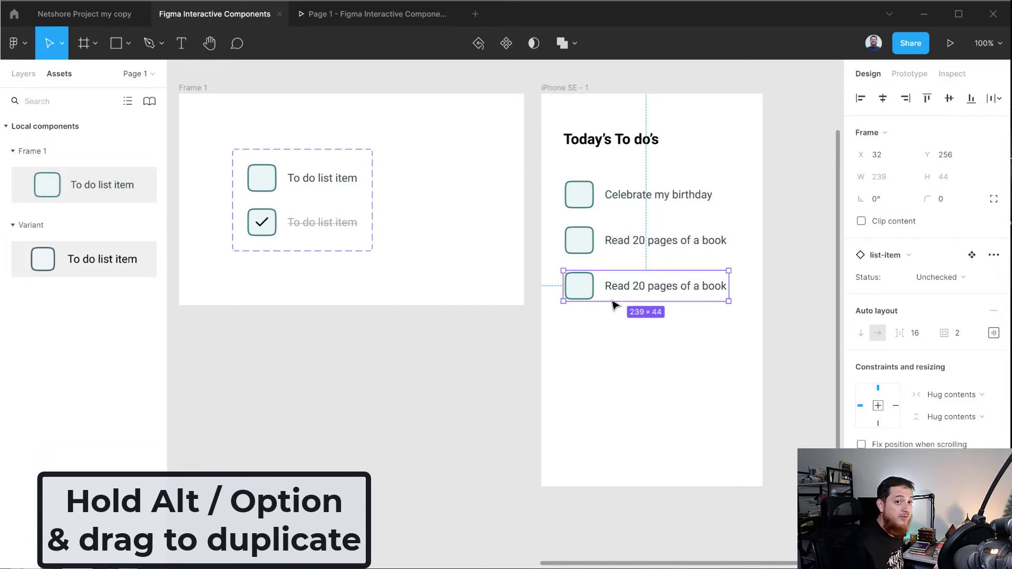
Step: Change the text of the third to-do item to "Feed your lovely cats"
left_click(606, 315)
left_click(607, 295)
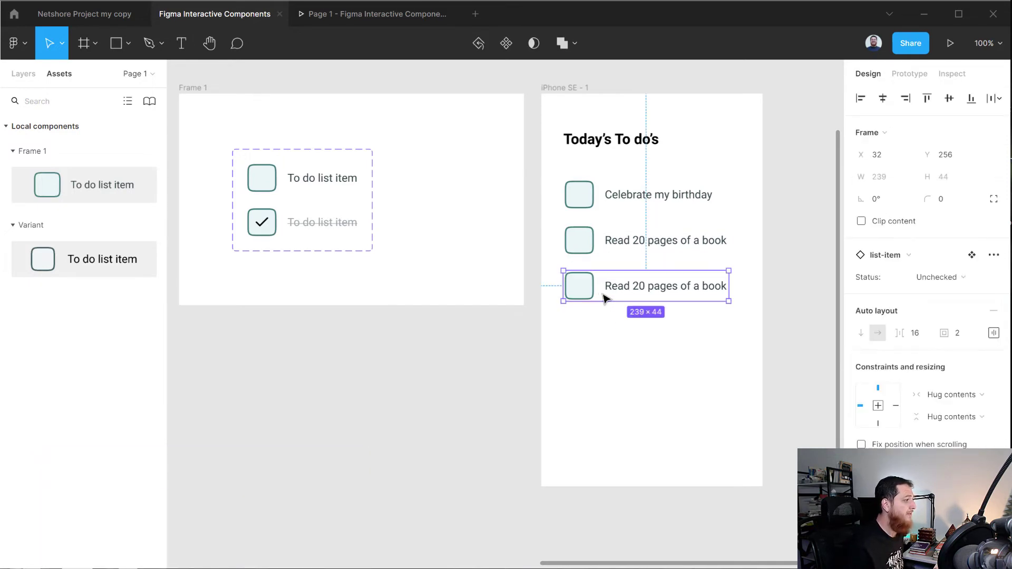
double_click(615, 289)
double_click(615, 289)
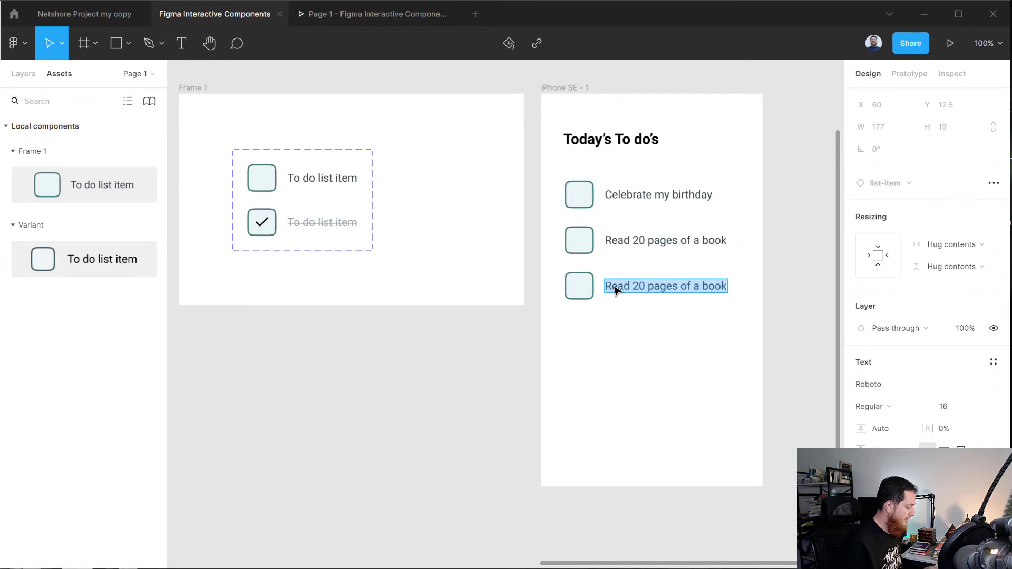
type("Fo")
type("ed")
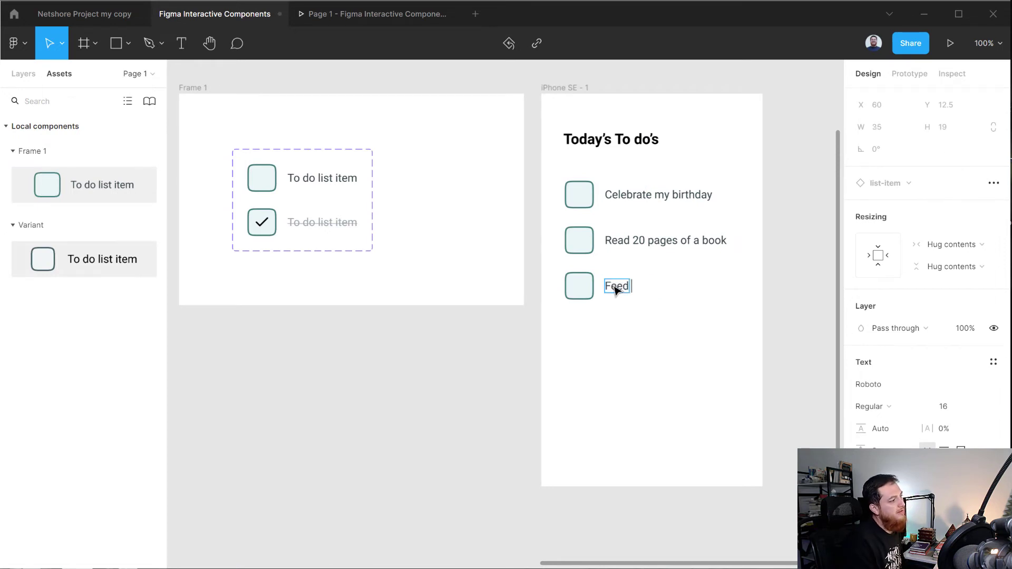
type(" your lovely cats")
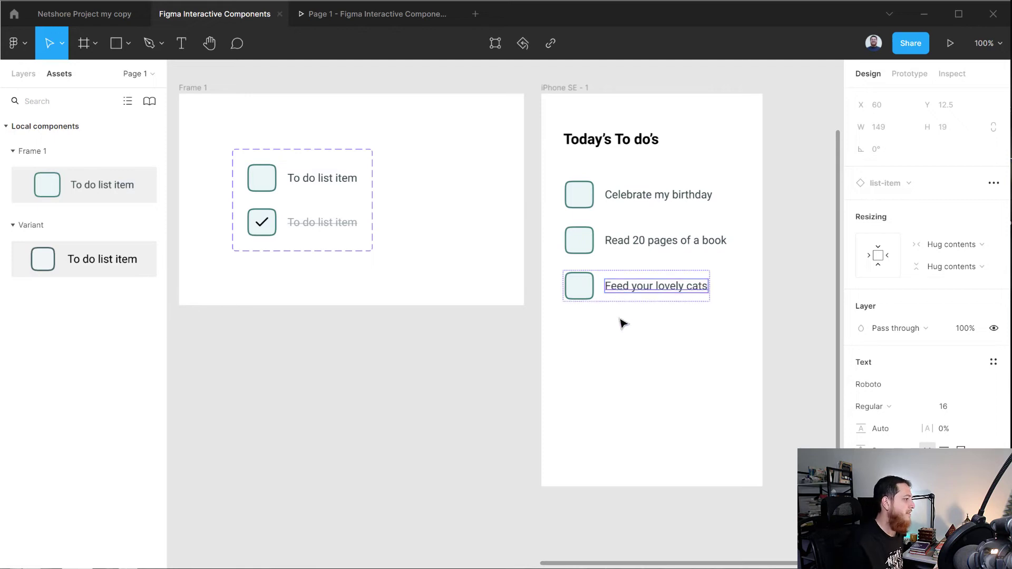
left_click(620, 320)
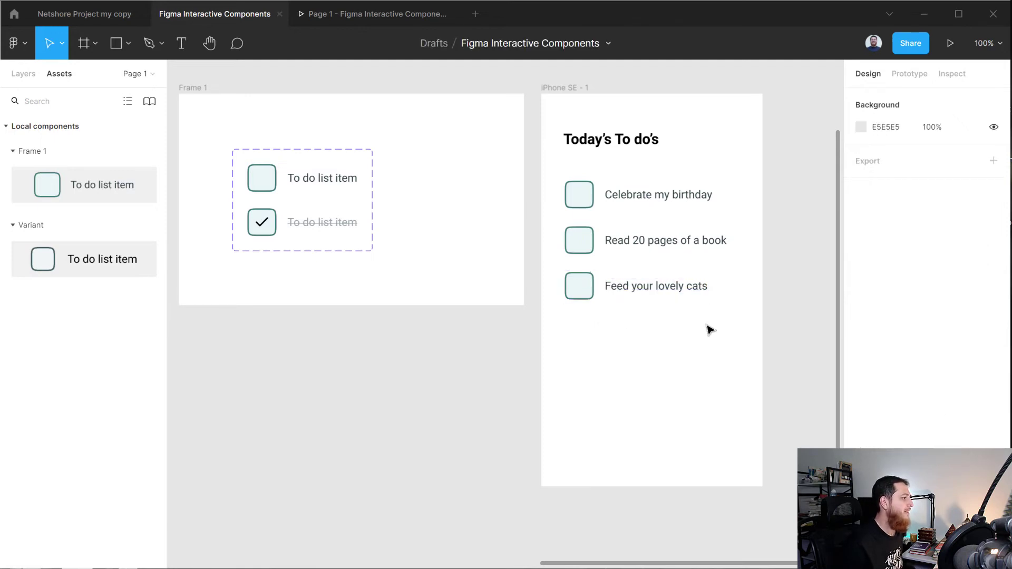
Step: Switch to File Explorer and bring flamenco-list-is-empty.png from the flamenco folder into the iPhone SE frame in Figma
key("alt+Tab")
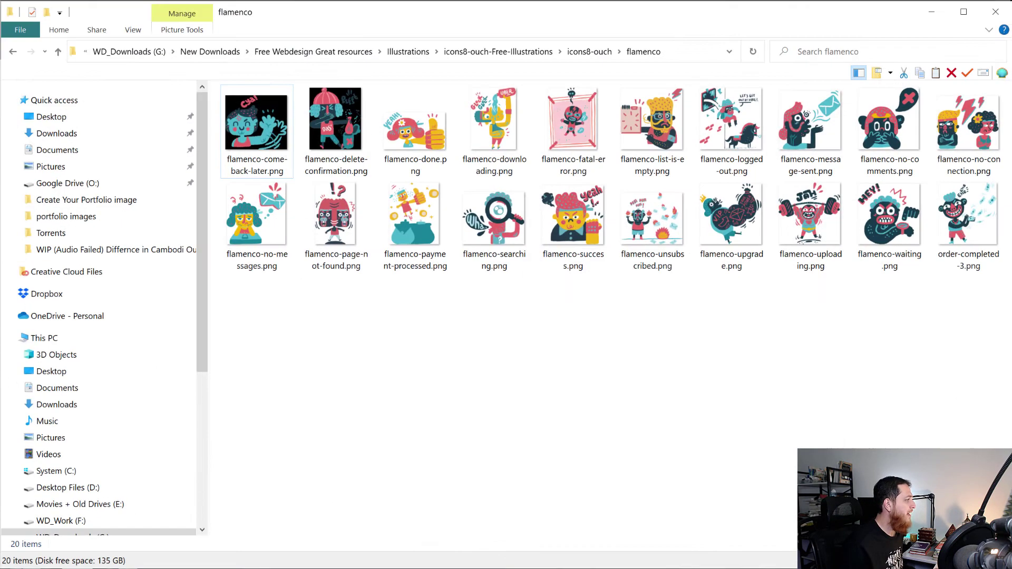
left_click(643, 144)
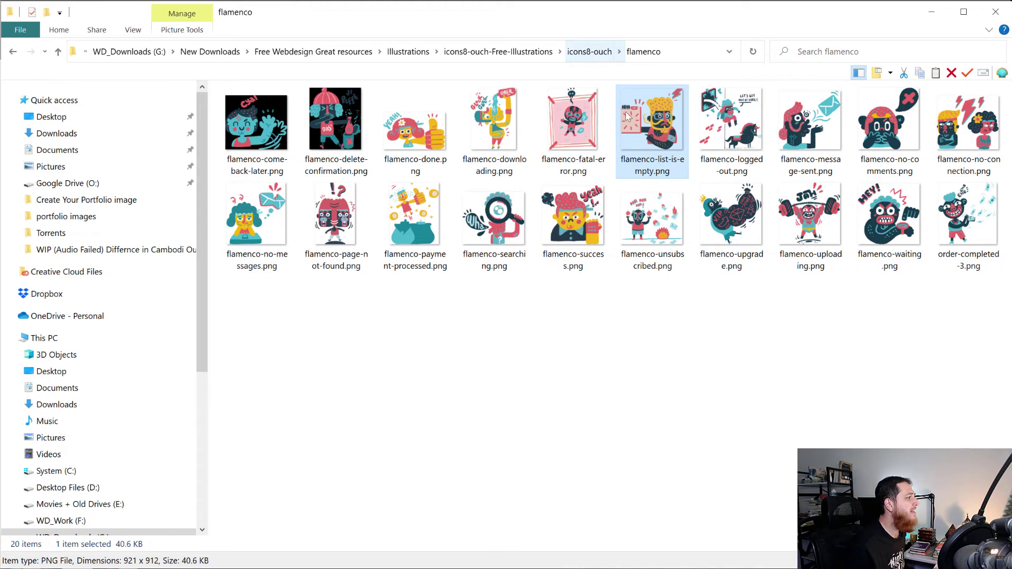
left_click_drag(628, 119, 651, 414)
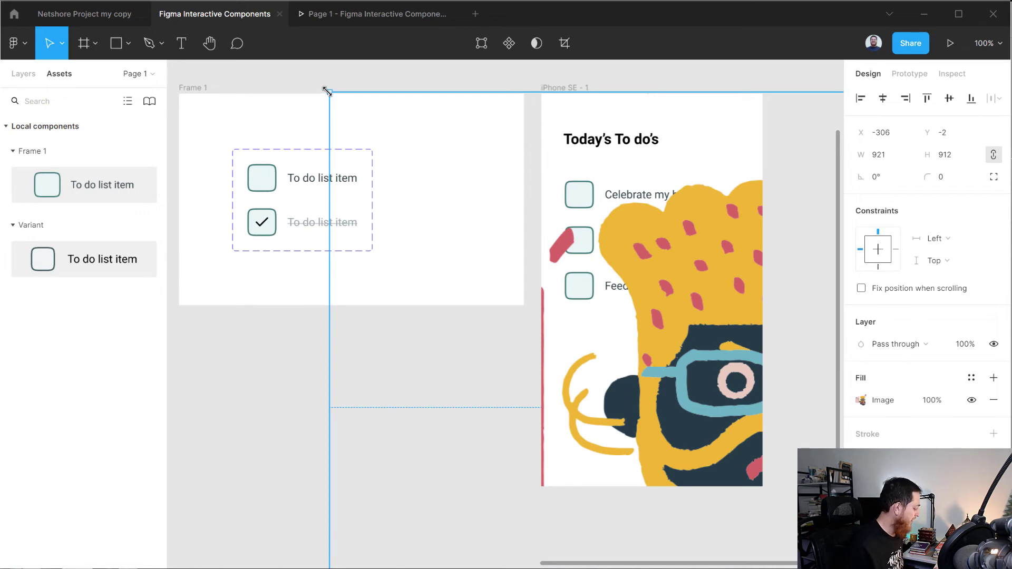
Step: Scale the flamenco illustration down proportionally to fit the iPhone SE frame's width and place it below the three to-do items
left_click_drag(327, 92, 566, 343)
left_click_drag(640, 414, 636, 404)
left_click(505, 376)
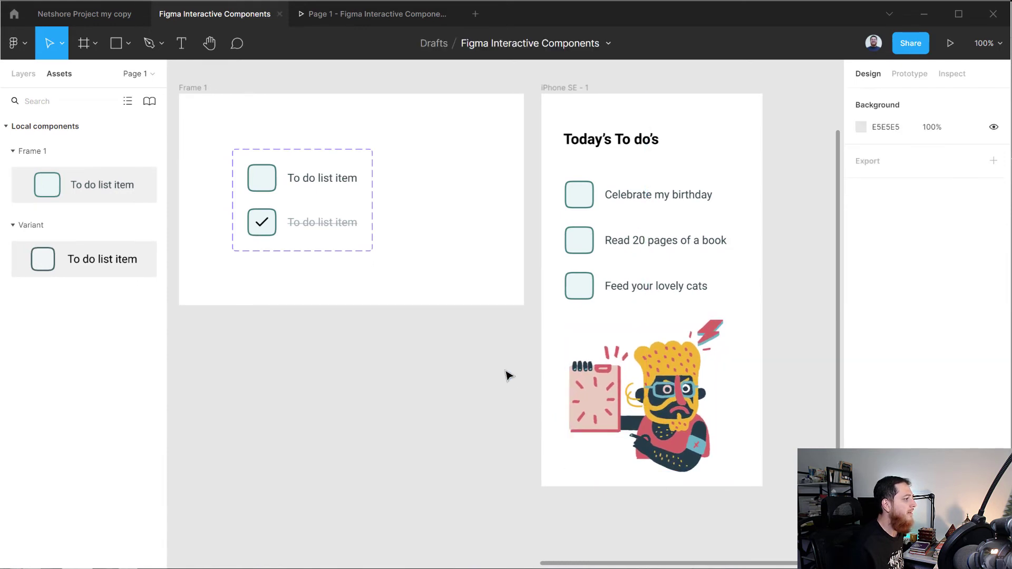
Step: Extend the iPhone SE frame downward to a height of 645
left_click(576, 89)
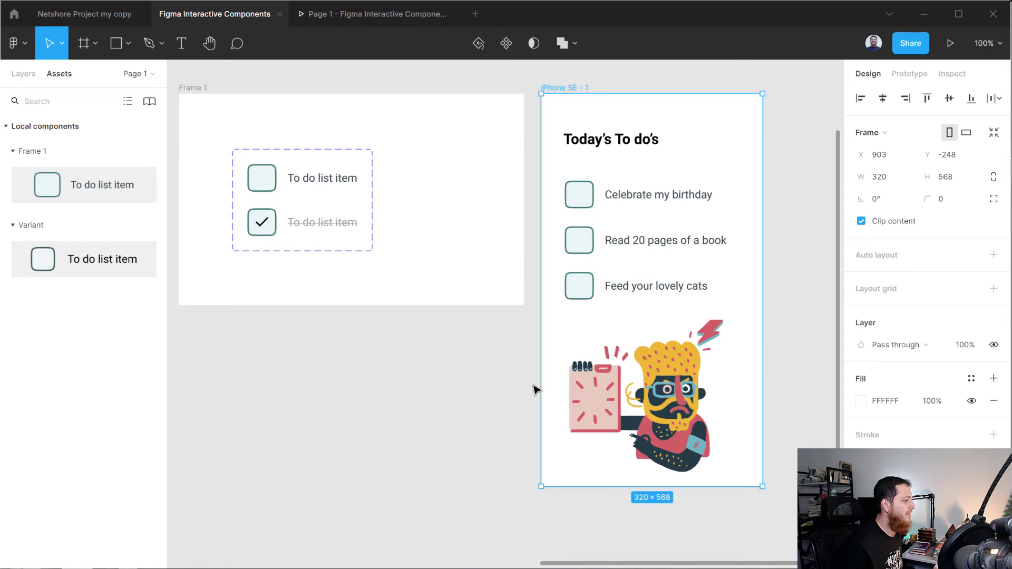
scroll(533, 389, "down", 3)
left_click_drag(609, 429, 608, 481)
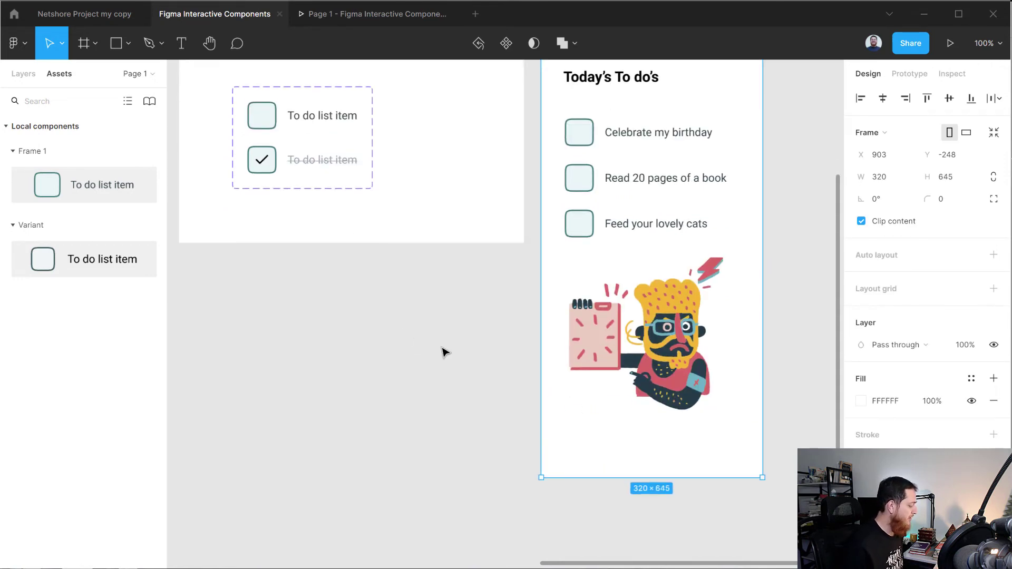
Step: Add the hint text "You can also drag your to do's to the next day if you haven't completed them" on three lines near the frame's lower edge
key("t")
left_click(575, 431)
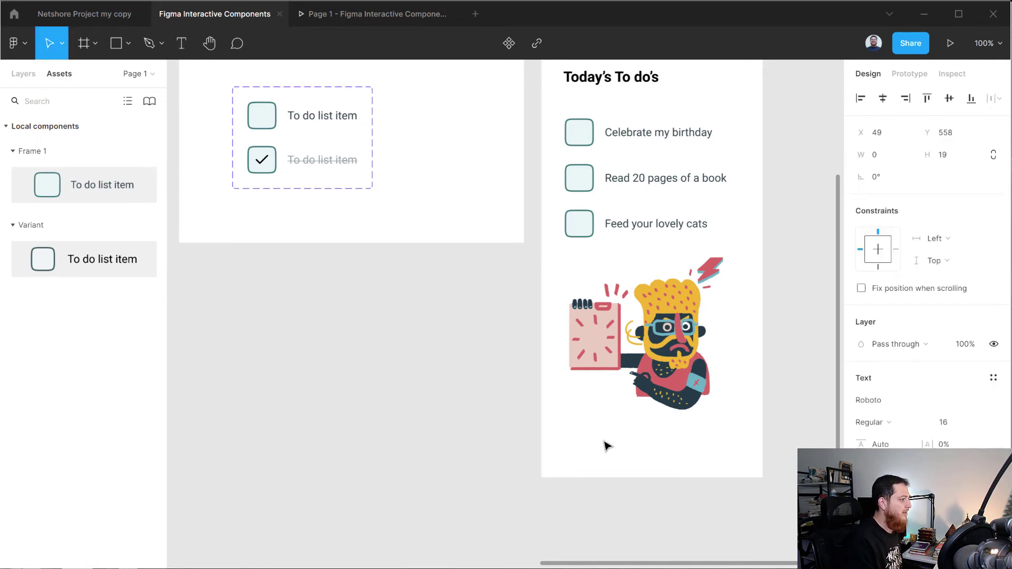
type("You can a")
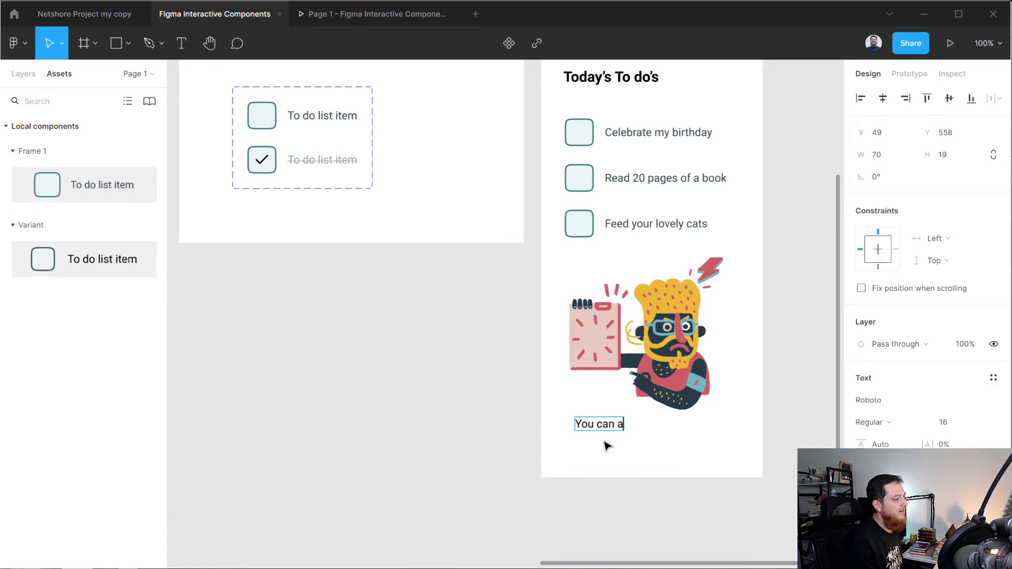
type("lso drag your t")
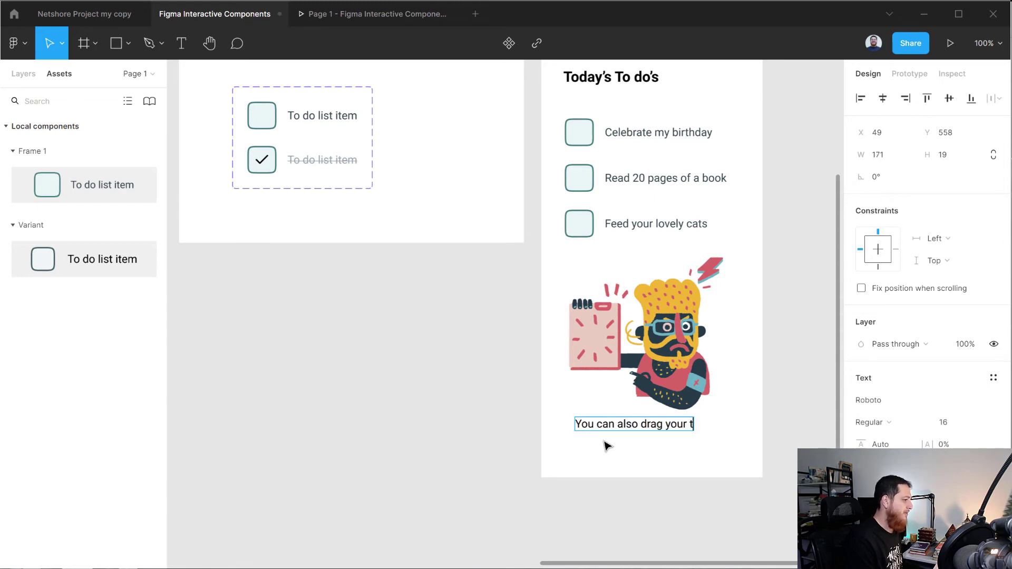
type("o do's")
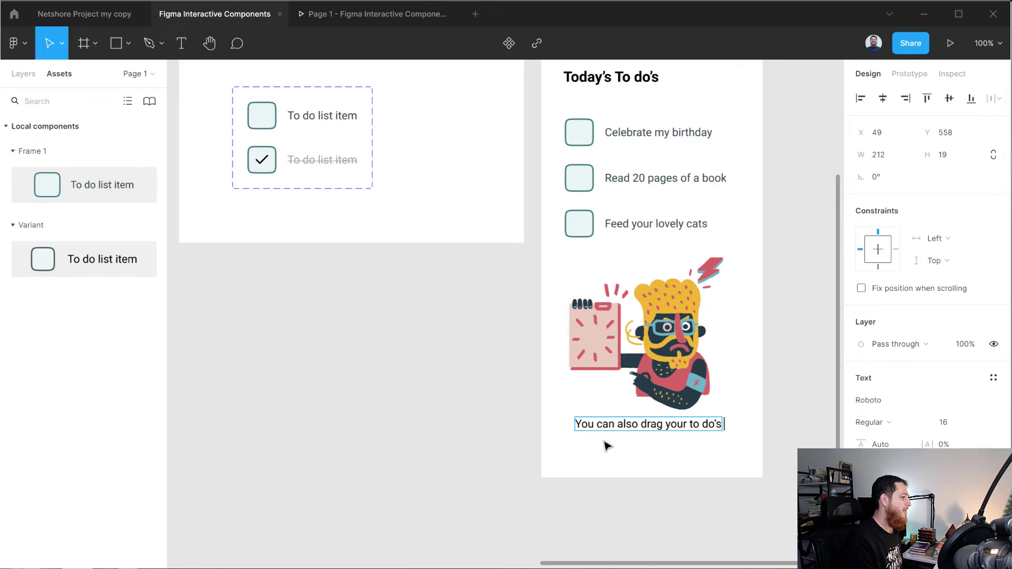
key("Return")
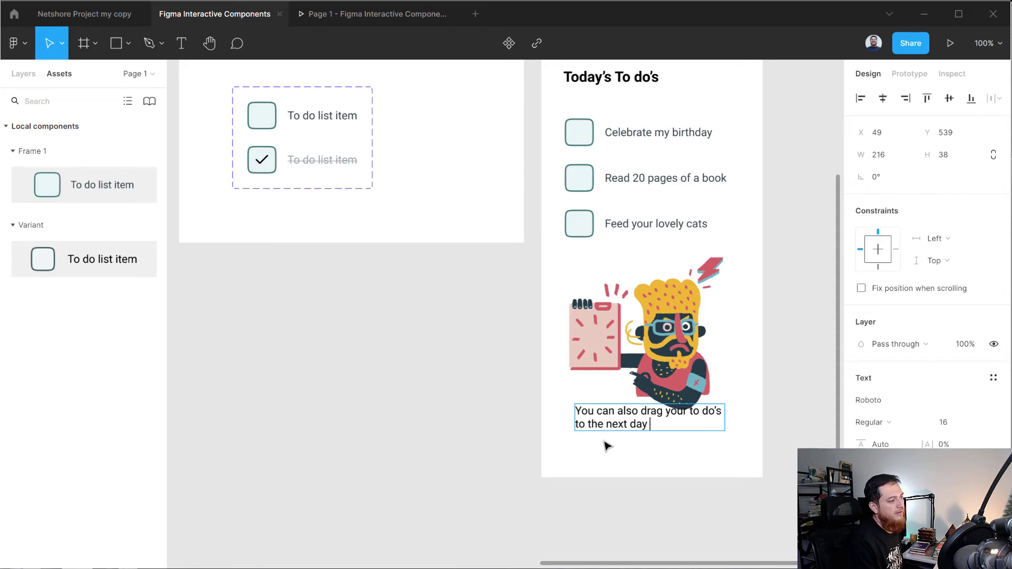
type("you ")
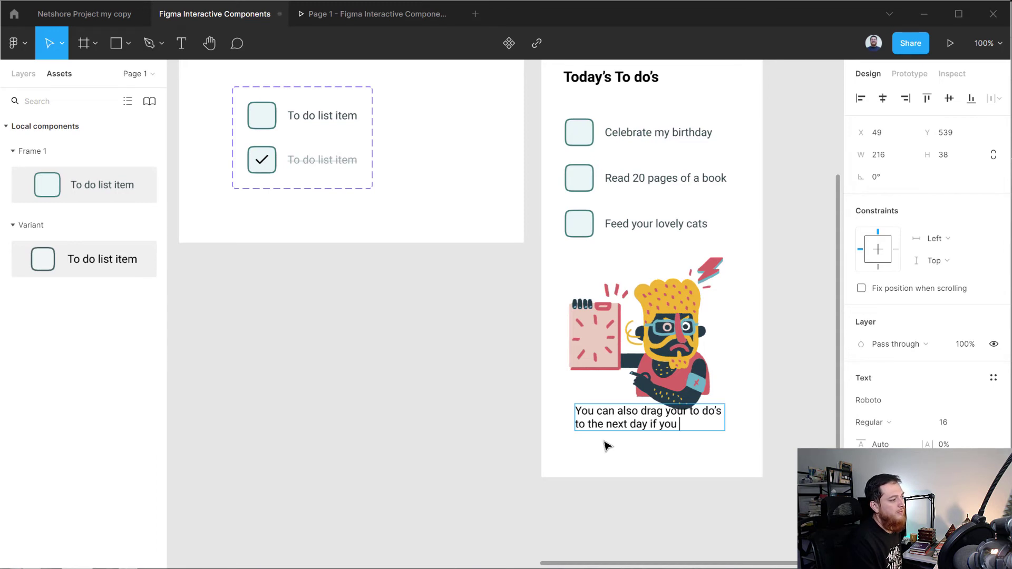
type("haven't fi")
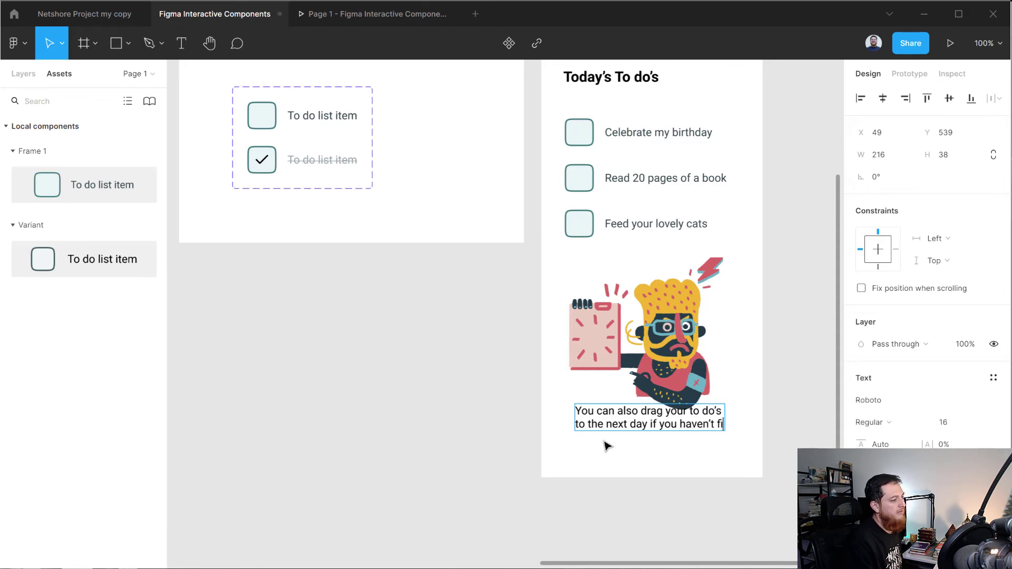
type("nished")
key("BackSpace")
key("BackSpace")
key("BackSpace")
key("BackSpace")
key("BackSpace")
key("BackSpace")
key("BackSpace")
type("complete")
key("Return")
type("them")
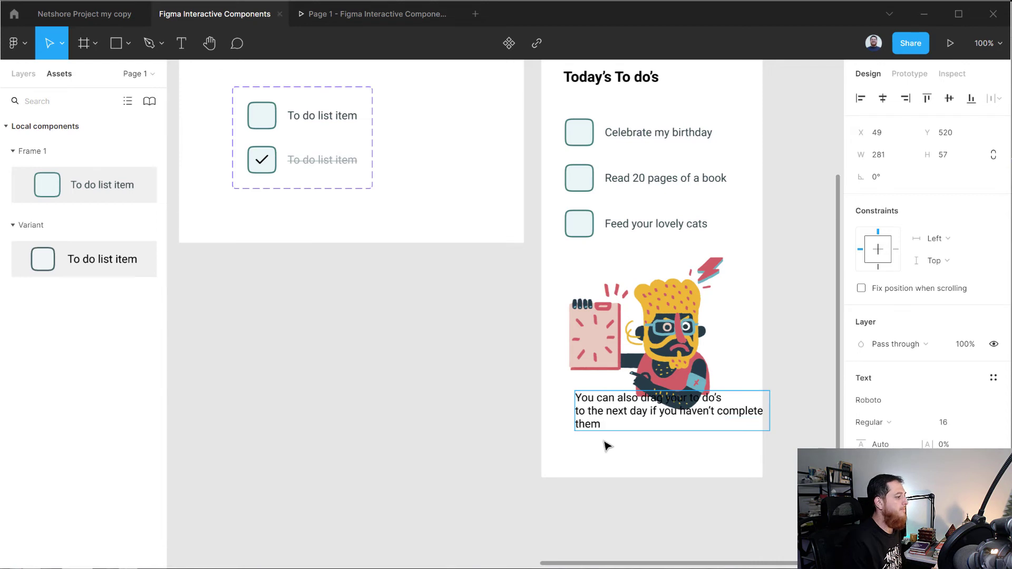
key("Escape")
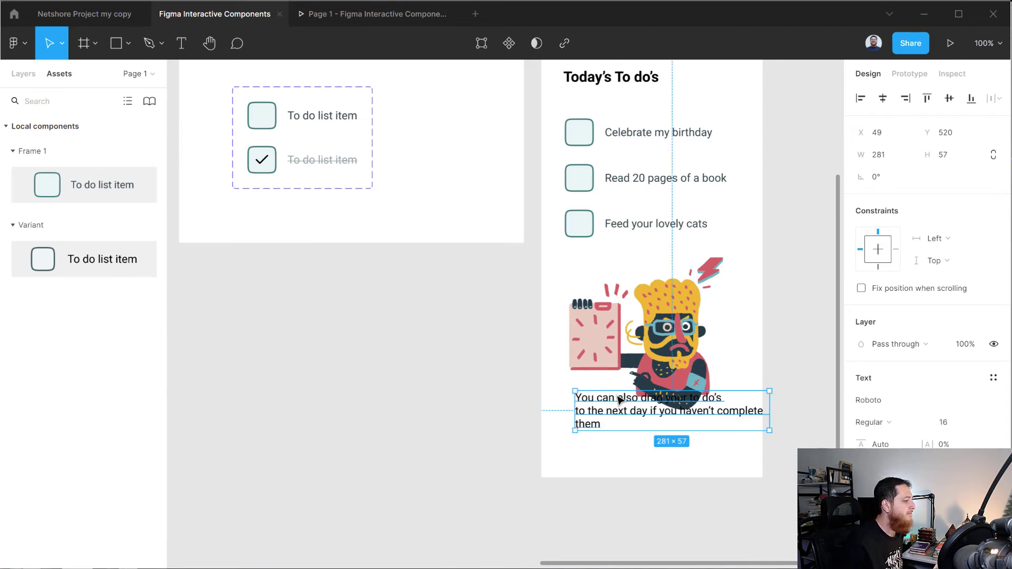
Step: Move the hint text clear of the illustration, just below it, and set its font size to 14
left_click_drag(623, 407, 614, 441)
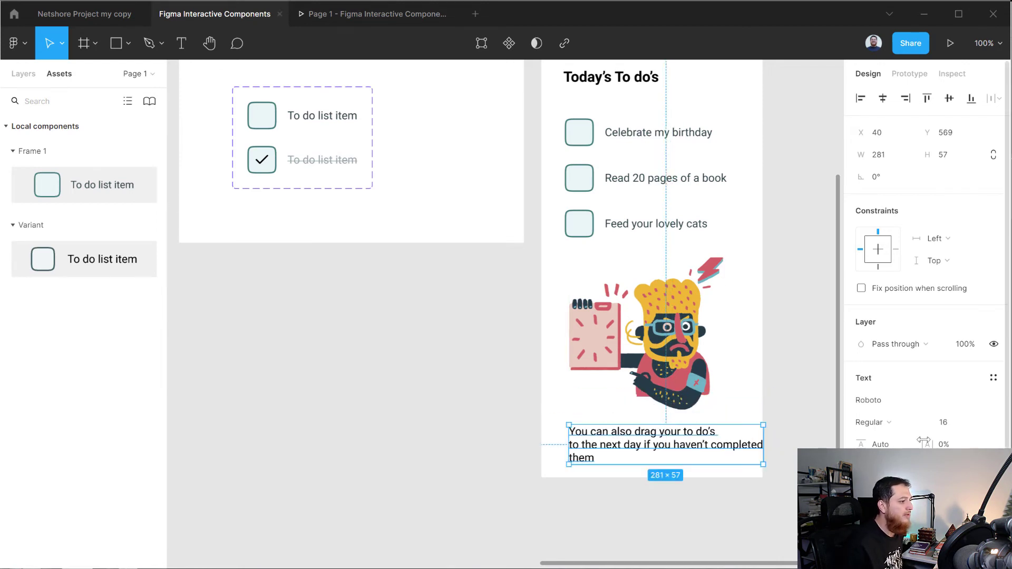
left_click(951, 424)
type("14")
key("Return")
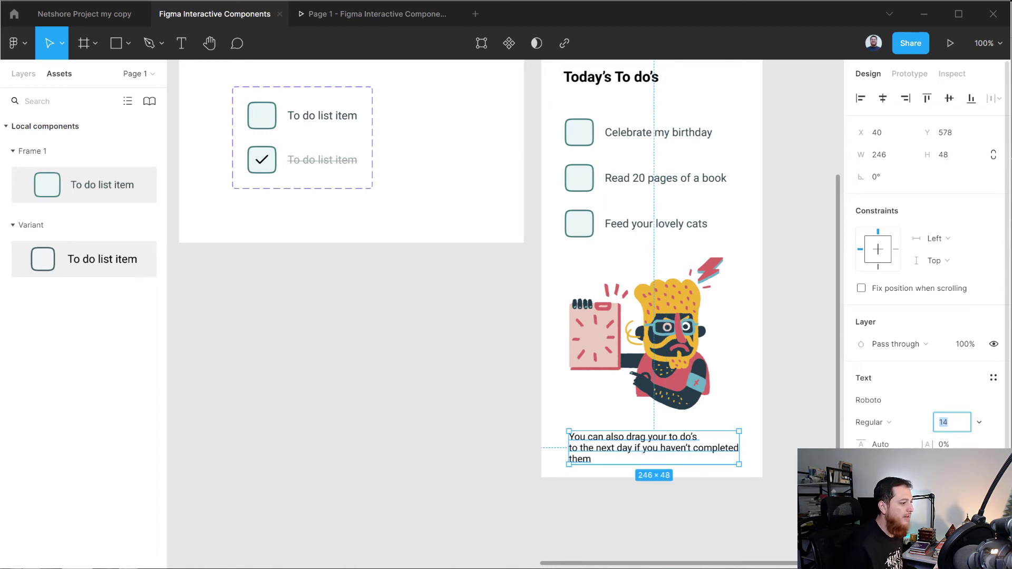
Step: Recolour the hint text with a dark grey from the document colors and shift it up slightly to Y 574
left_click(862, 514)
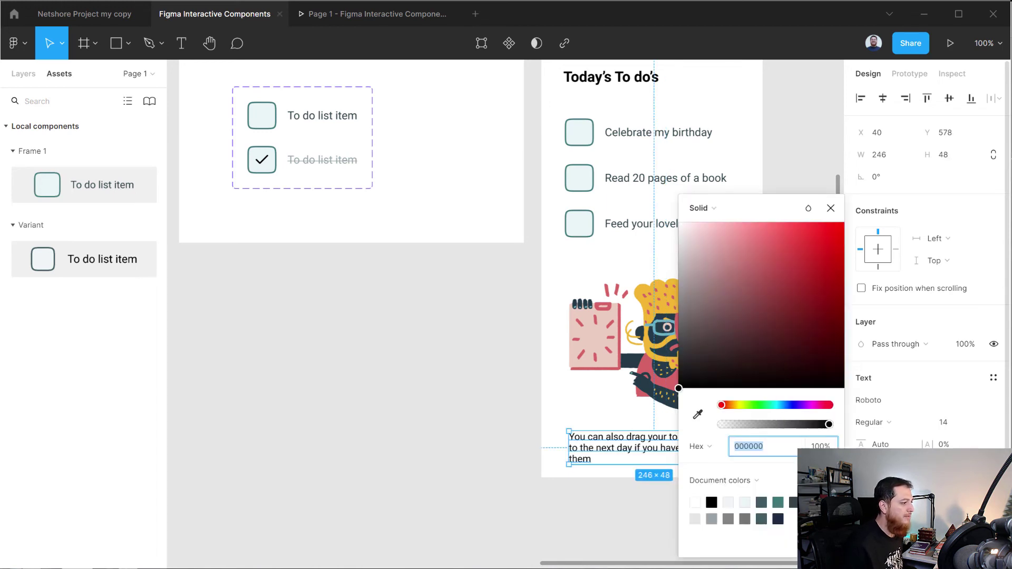
left_click(728, 518)
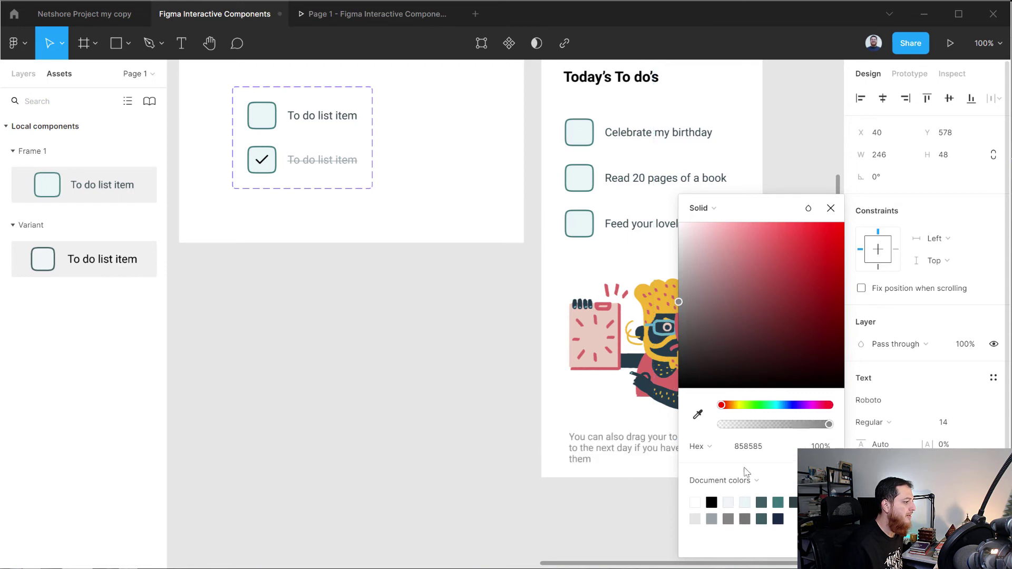
left_click(745, 518)
left_click(832, 209)
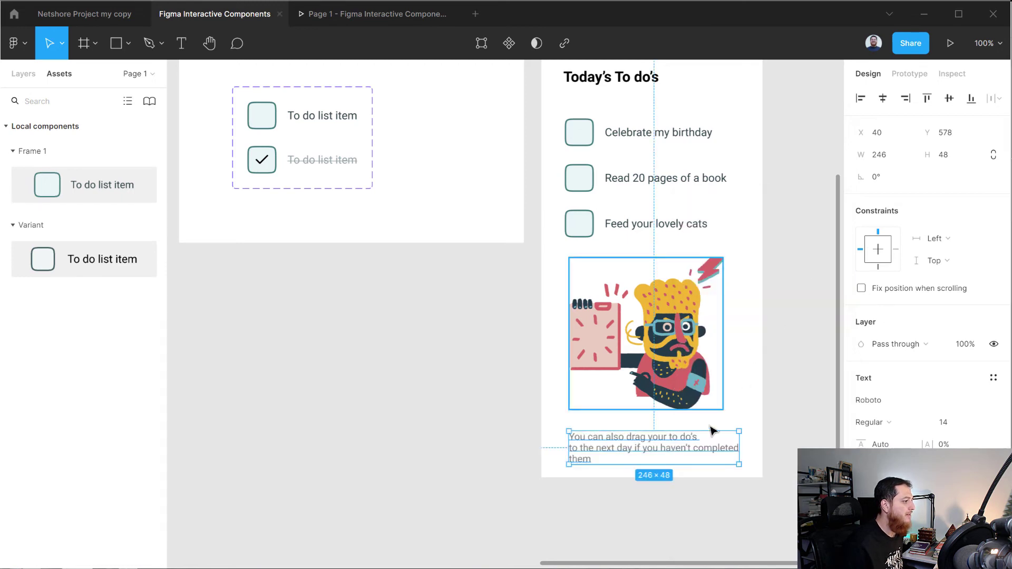
left_click_drag(693, 437, 694, 441)
Step: Extend the iPhone SE frame downward to a height of 685 and move the hint text down by 30
scroll(580, 248, "up", 3)
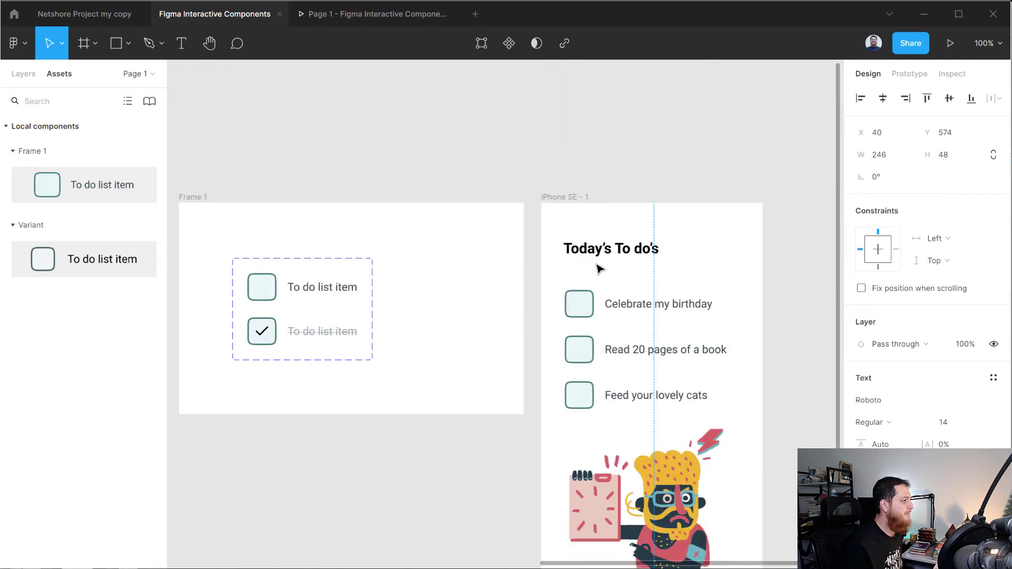
left_click(564, 201)
scroll(568, 332, "down", 5)
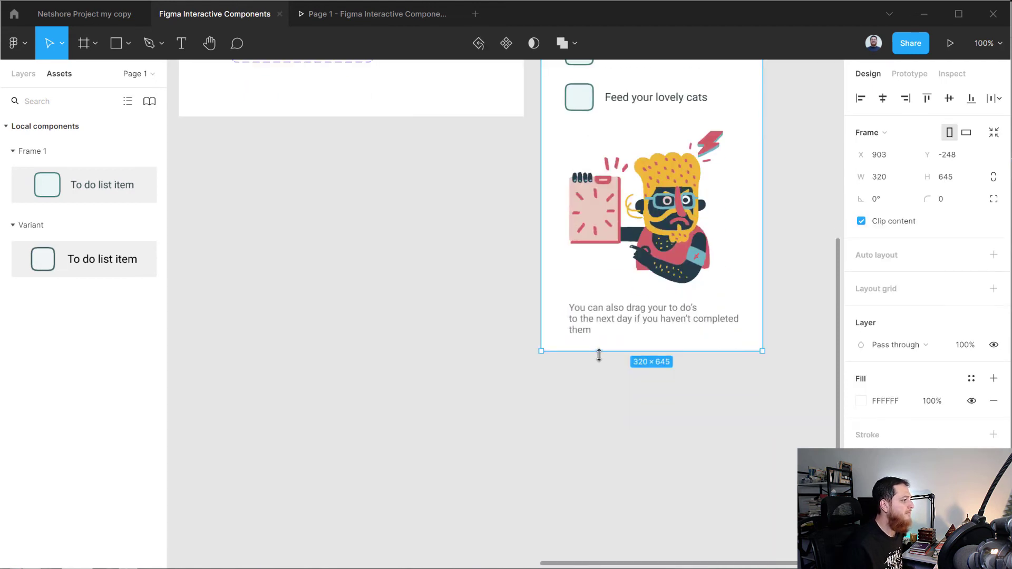
scroll(599, 406, "up", 2)
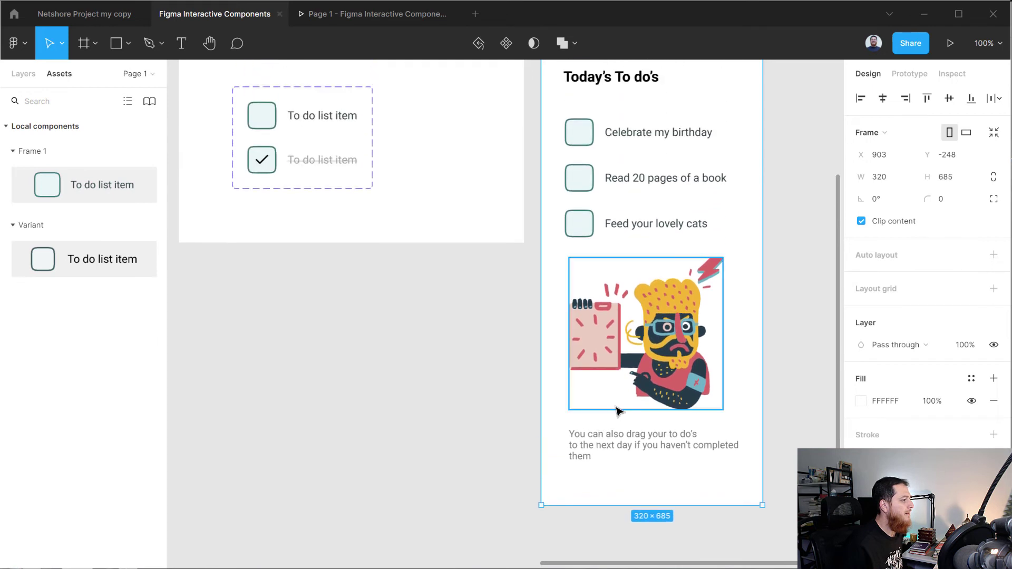
left_click(624, 448)
key("shift+Down")
key("shift+Down")
key("shift+Down")
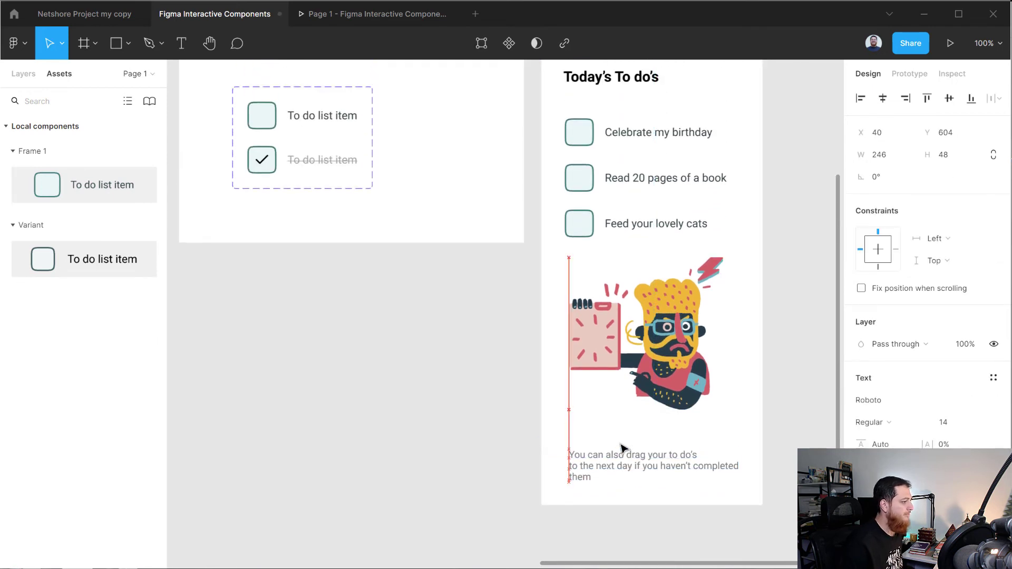
Step: Shorten the hint text to "You can also drag your to do's to the next day"
double_click(652, 468)
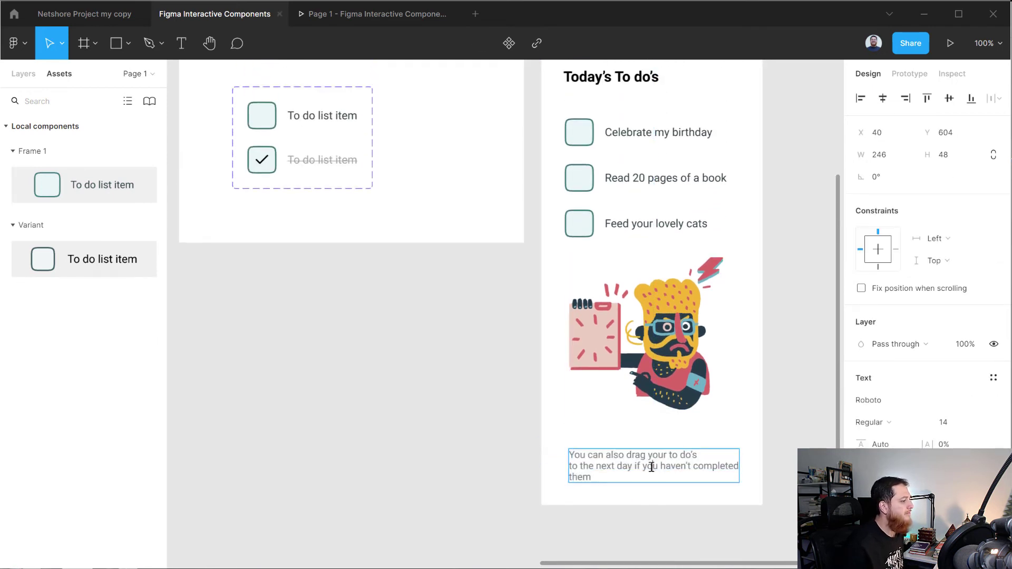
left_click_drag(634, 468, 693, 483)
key("BackSpace")
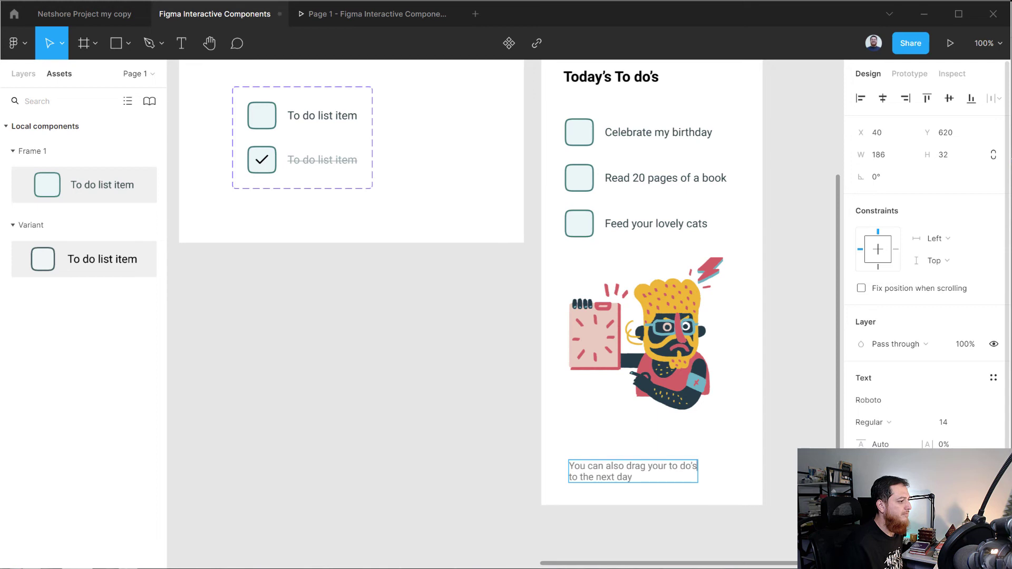
key("Escape")
left_click(674, 519)
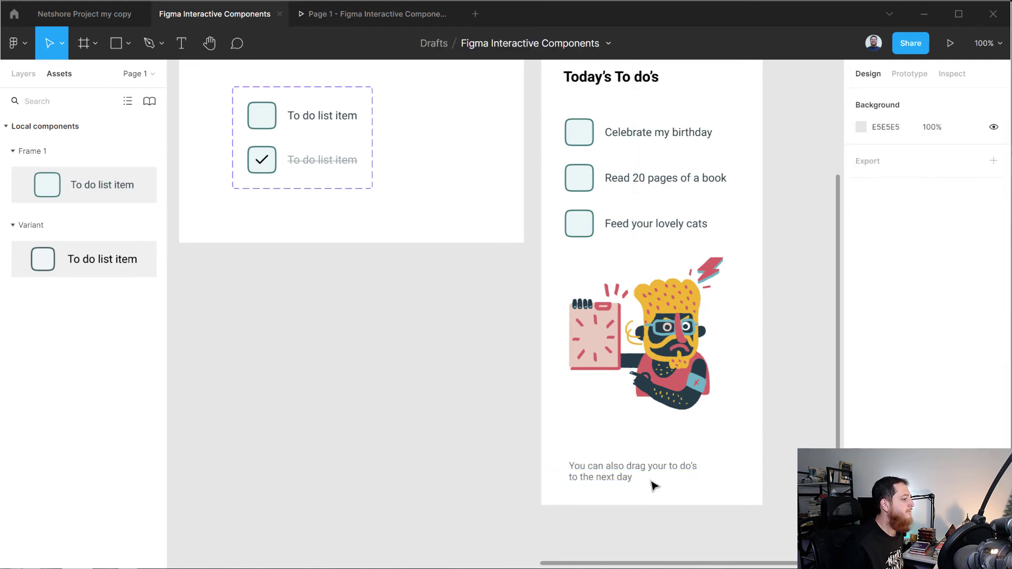
Step: Move the hint text to X 50, Y 588, and shift it together with the illustration down by about 30
left_click_drag(650, 481, 637, 452)
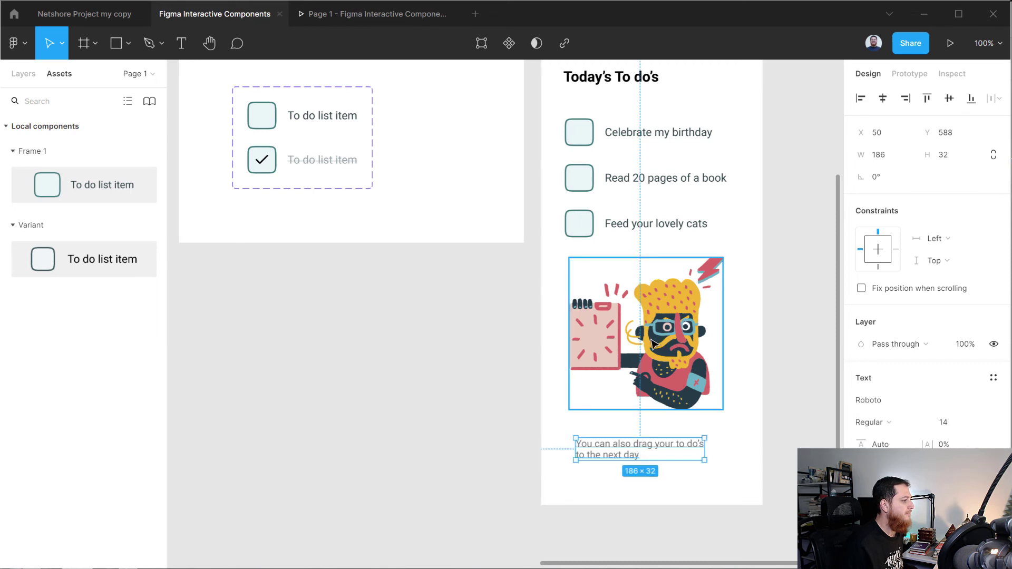
left_click(653, 401)
left_click(649, 443, "shift")
key("shift+a")
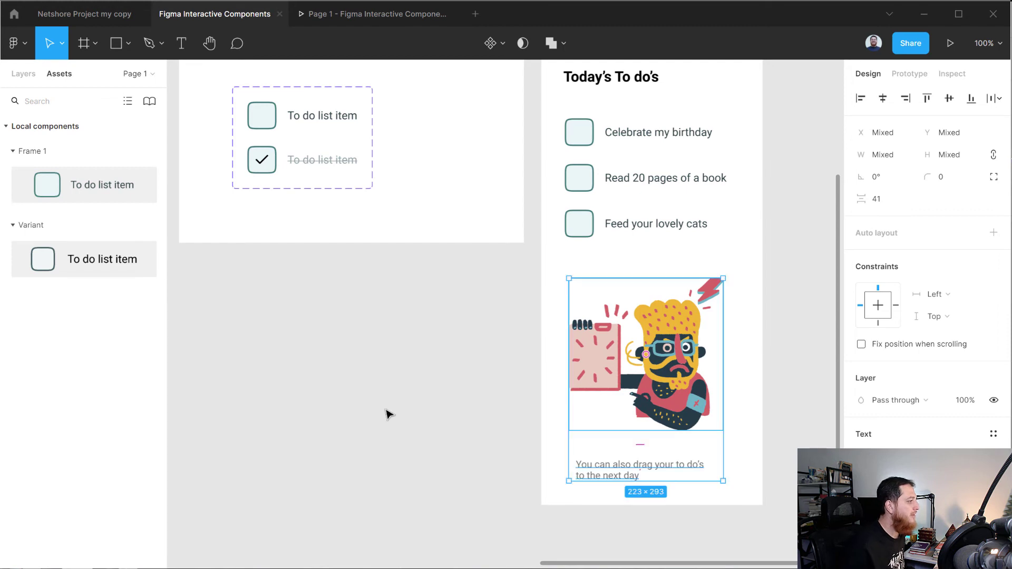
Step: Preview the iPhone SE frame as a prototype and close the preview
scroll(385, 401, "up", 3)
scroll(410, 384, "down", 1)
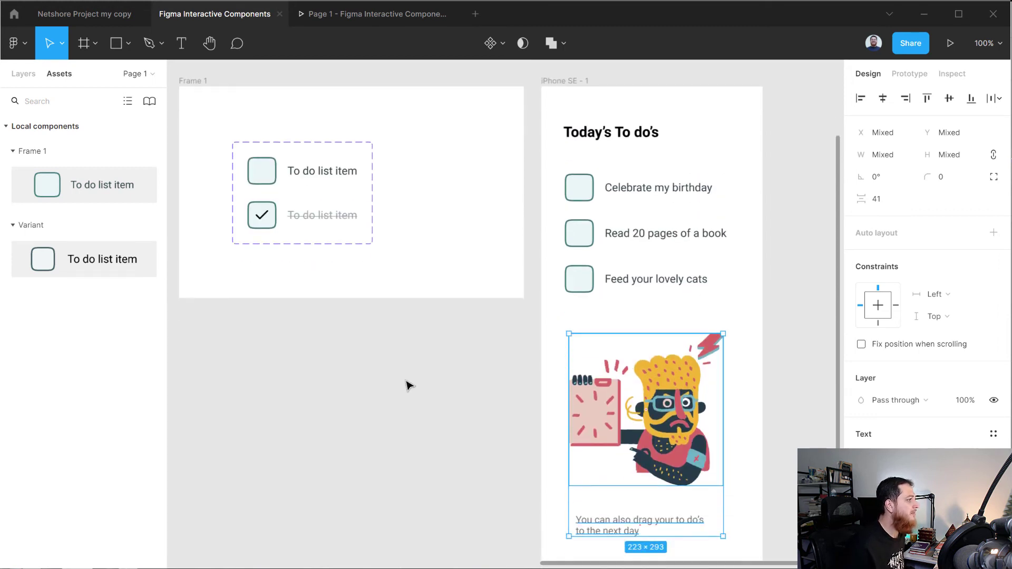
left_click(573, 84)
left_click(950, 43)
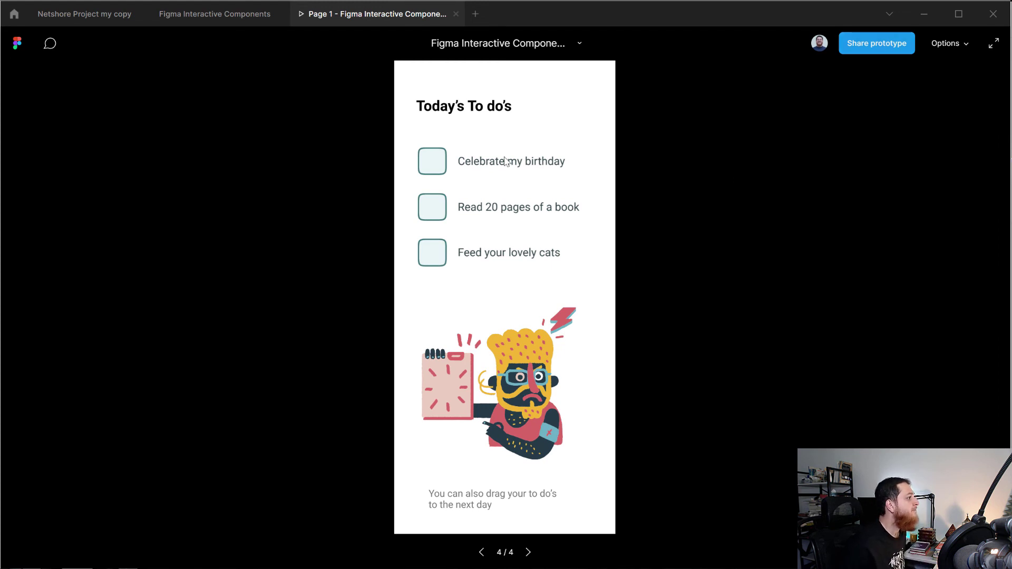
left_click(456, 13)
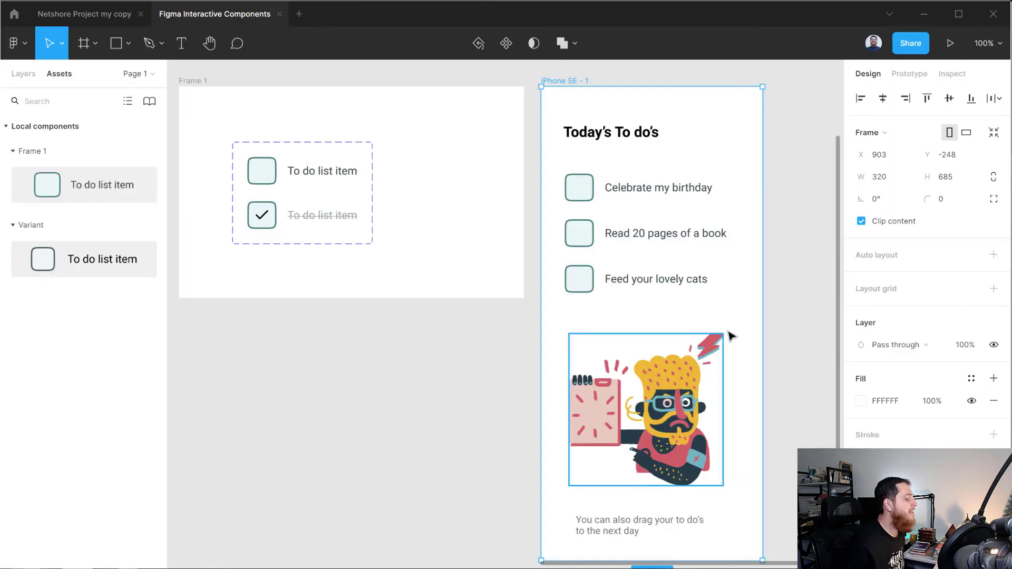
Step: Add an on-click prototype interaction that changes the Unchecked list-item variant to Checked with a Smart animate animation
left_click(312, 178)
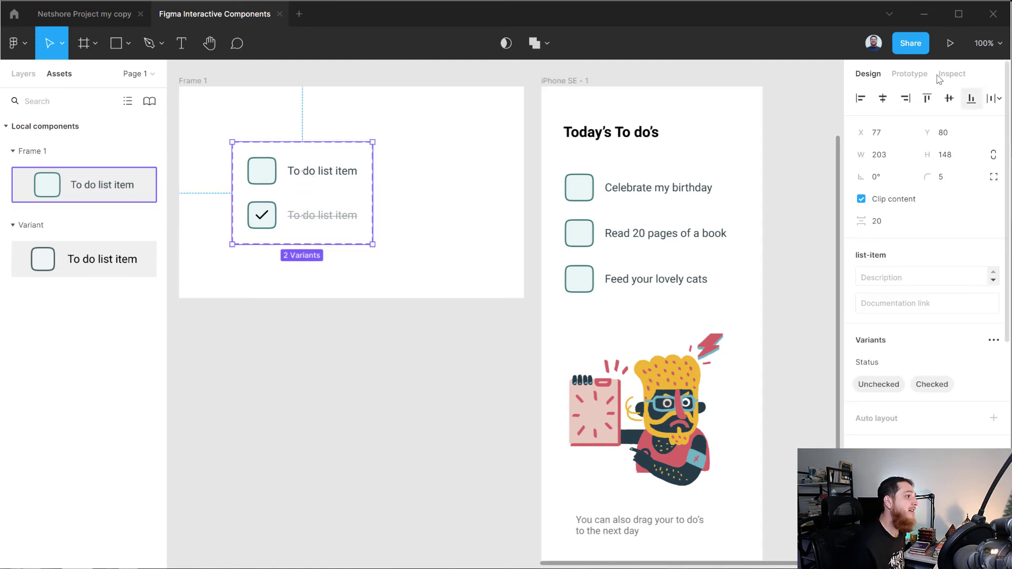
left_click(910, 73)
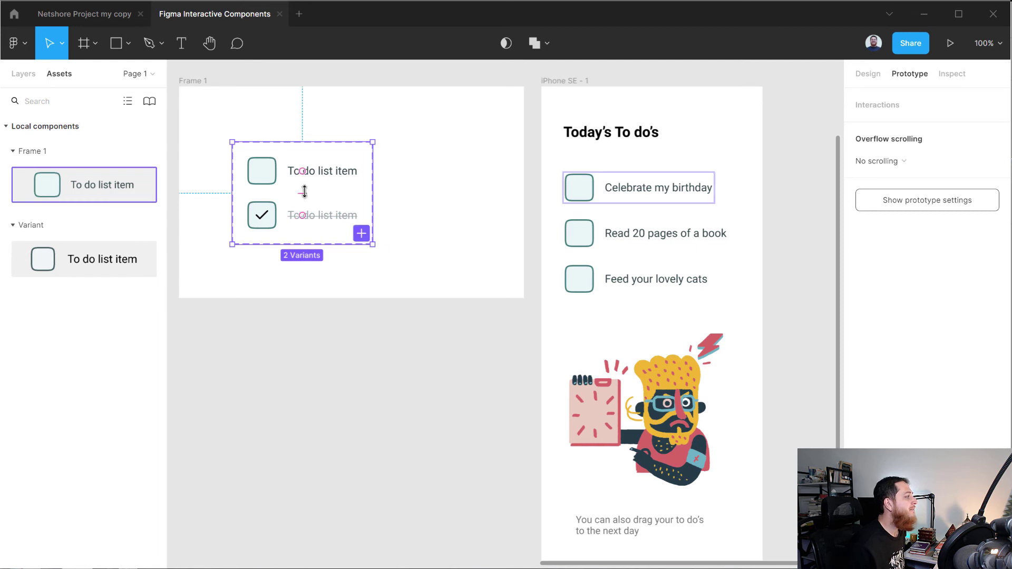
double_click(316, 176)
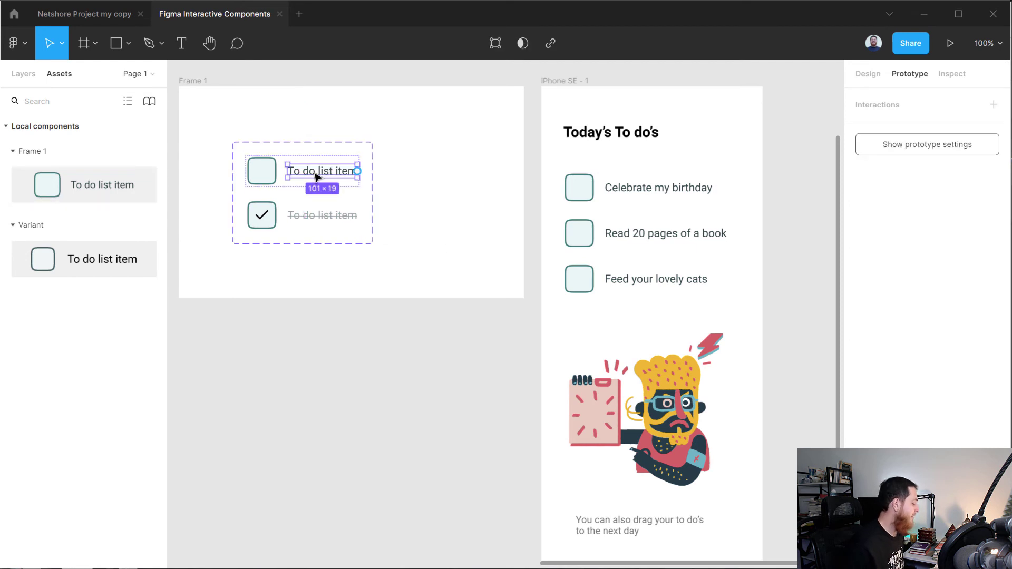
key("Escape")
left_click(272, 176)
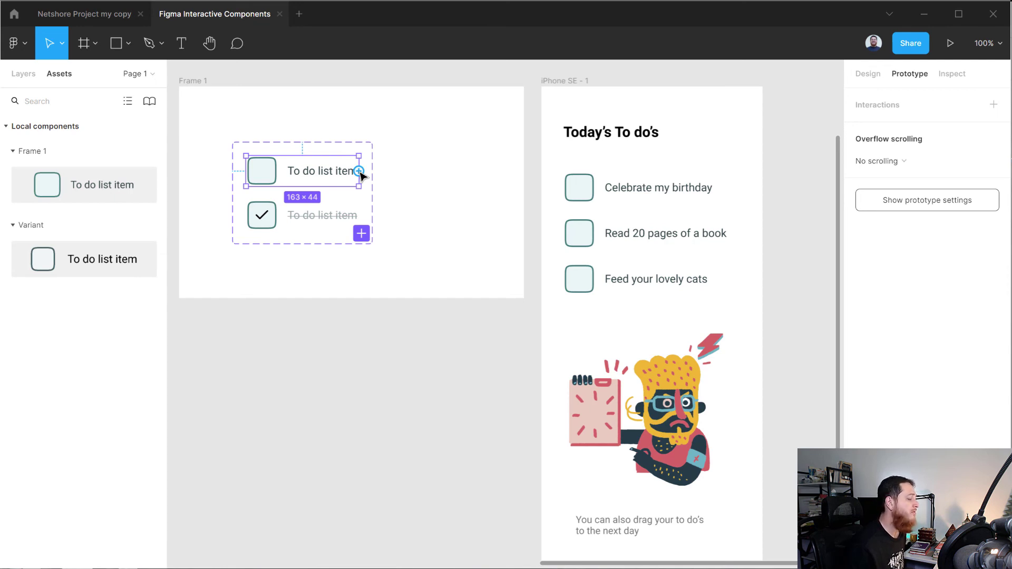
left_click_drag(360, 172, 335, 227)
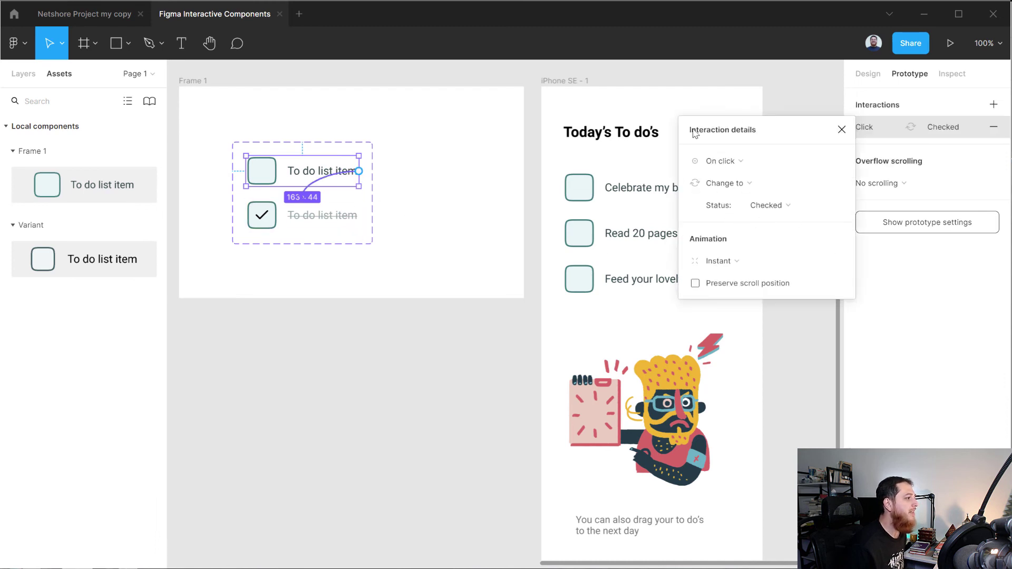
left_click(747, 264)
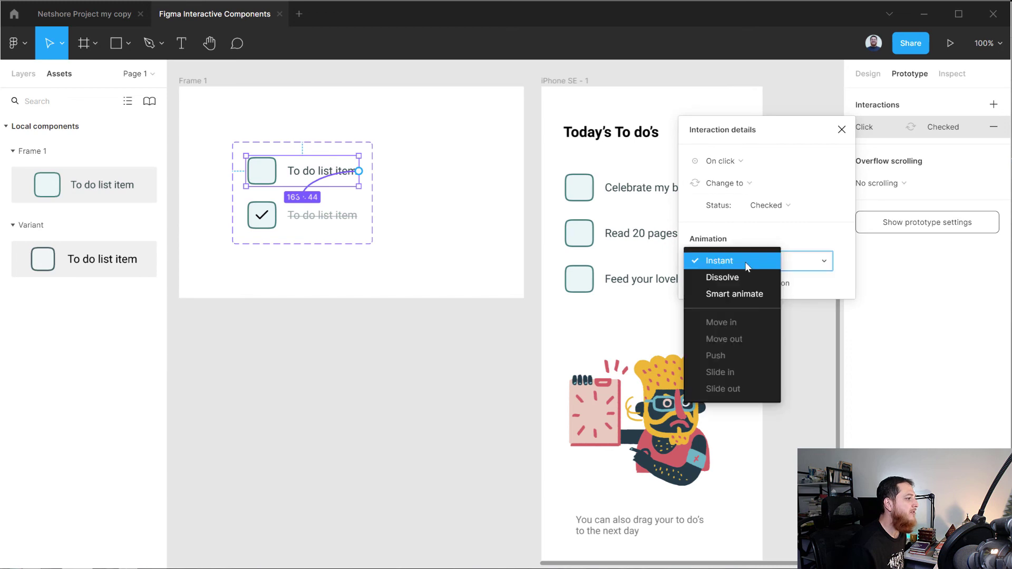
left_click(740, 291)
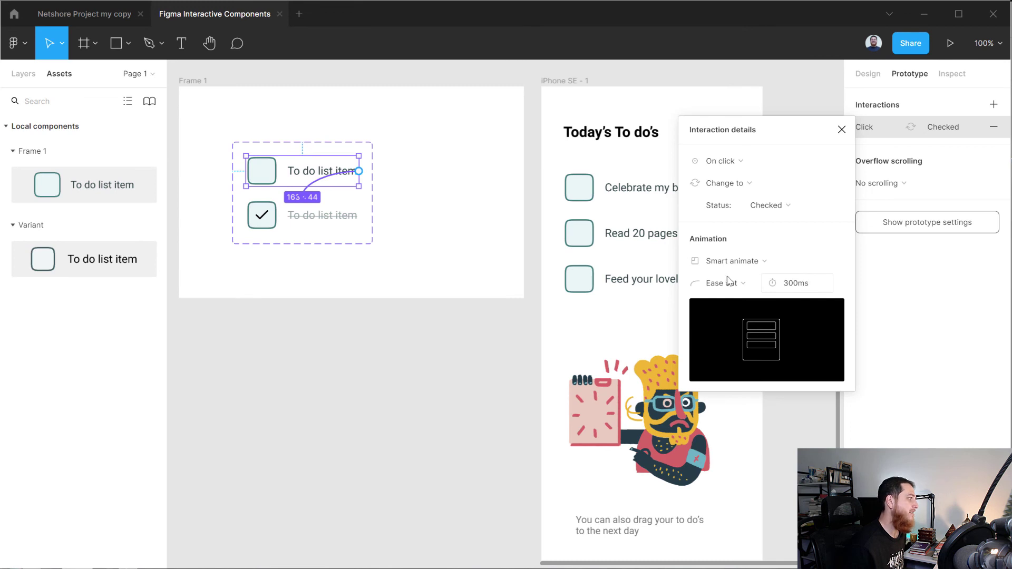
Step: Add the reverse on-click interaction that changes the Checked list-item variant to Unchecked, with Smart animate, Ease out, 300ms
left_click(337, 215)
left_click_drag(359, 226, 346, 178)
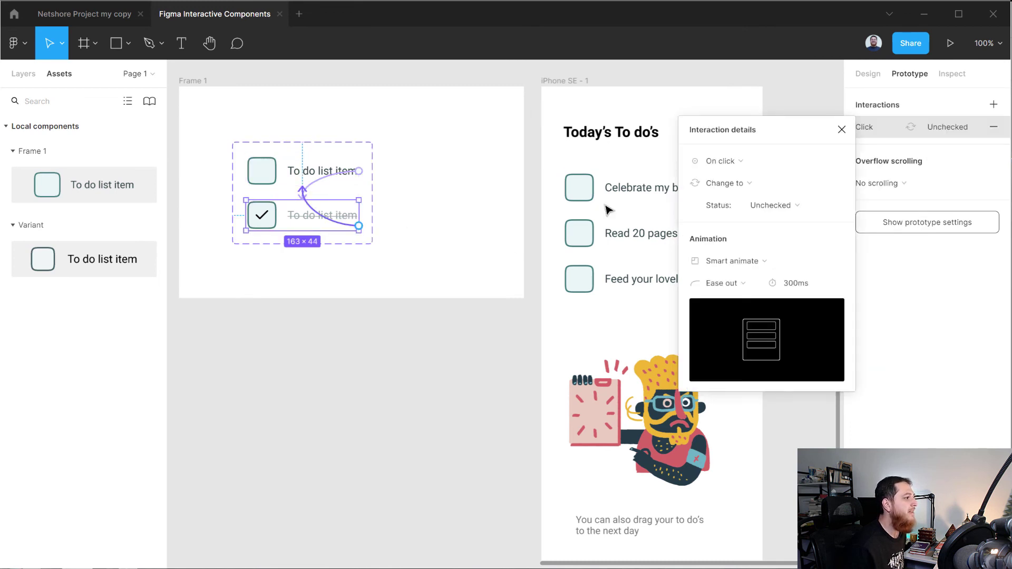
left_click(842, 129)
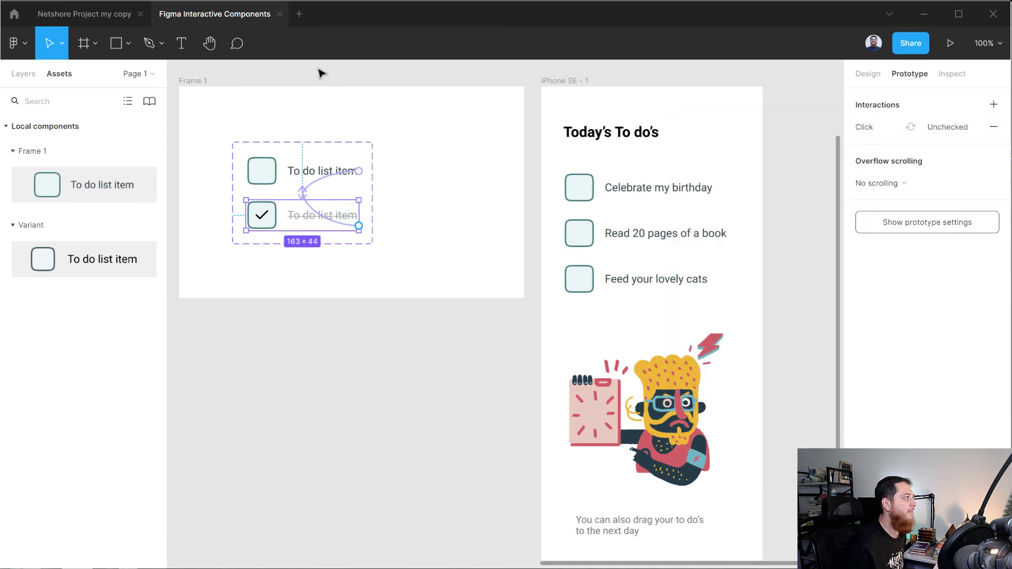
Step: Preview the iPhone SE frame as a prototype and test checking and unchecking the "Feed your lovely cats" item
left_click(576, 81)
left_click(950, 43)
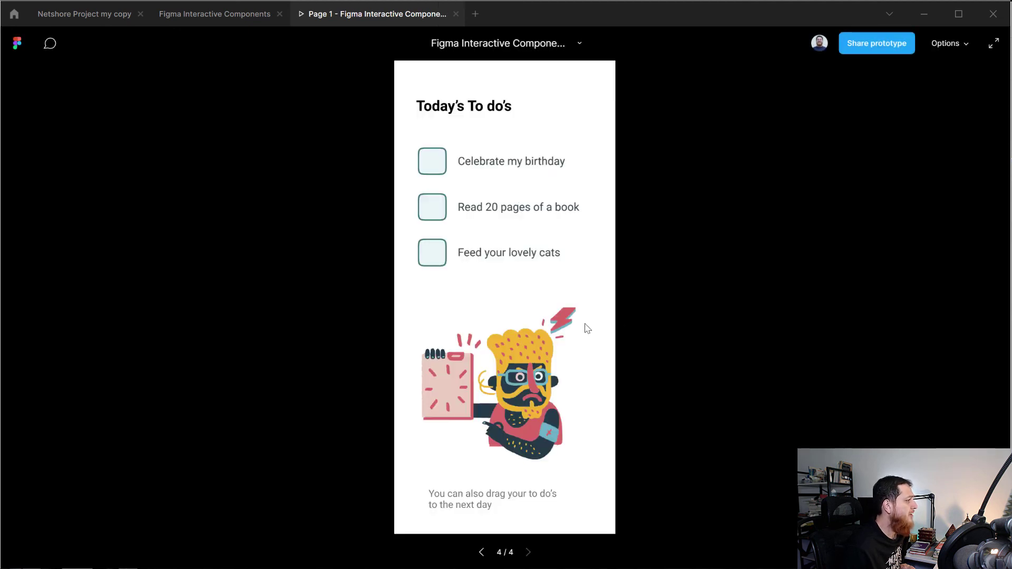
left_click(432, 254)
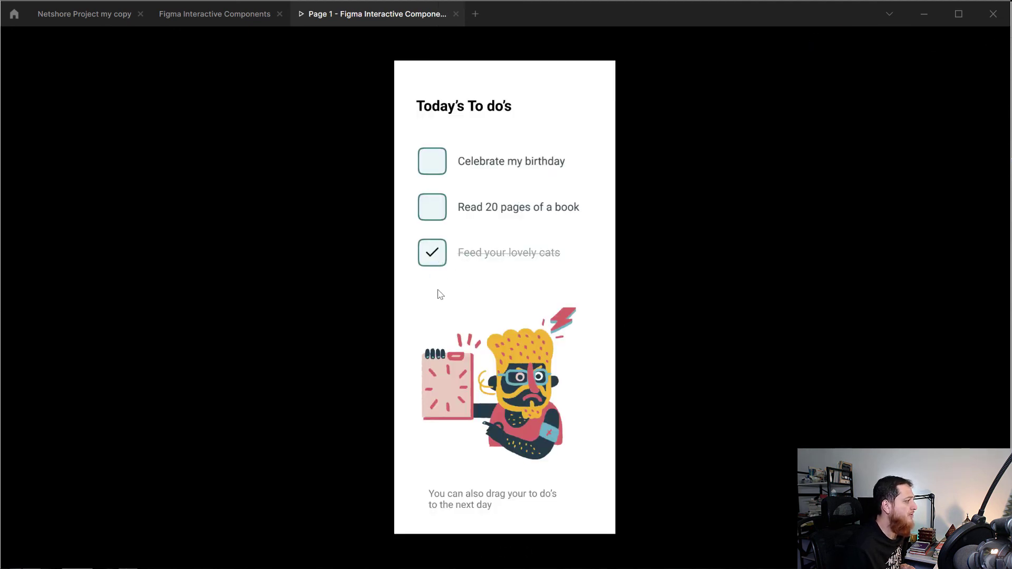
left_click(434, 262)
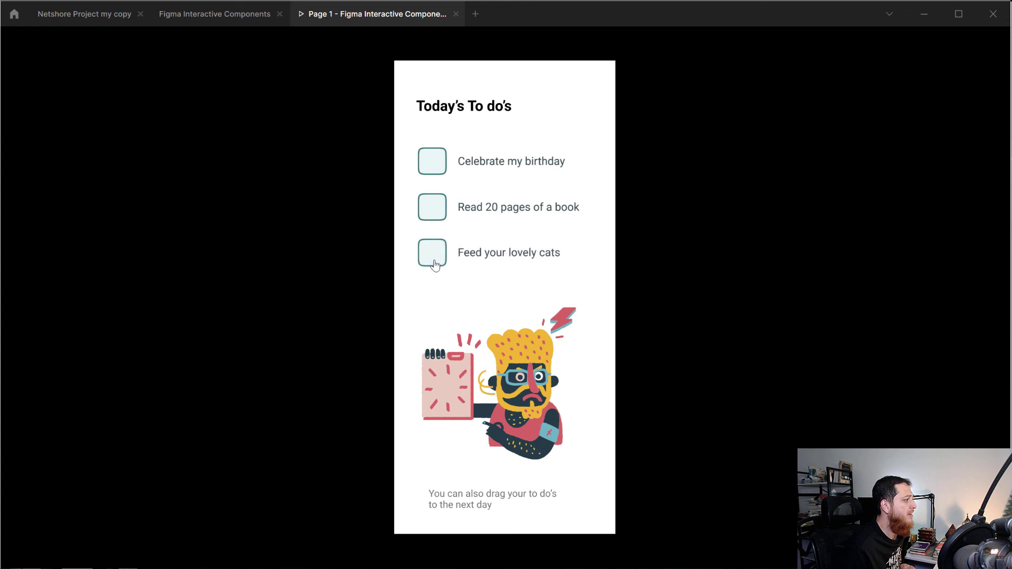
Step: Test the click interactions by checking and unchecking all three to-do items in the prototype, ending with every item unchecked
left_click(438, 204)
left_click(430, 167)
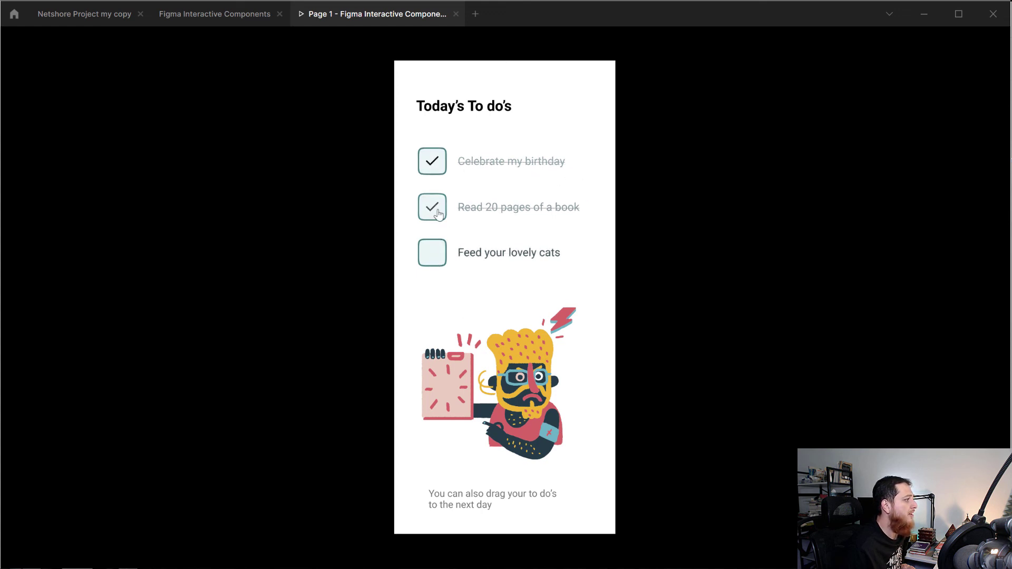
left_click(437, 213)
left_click(431, 171)
left_click(433, 258)
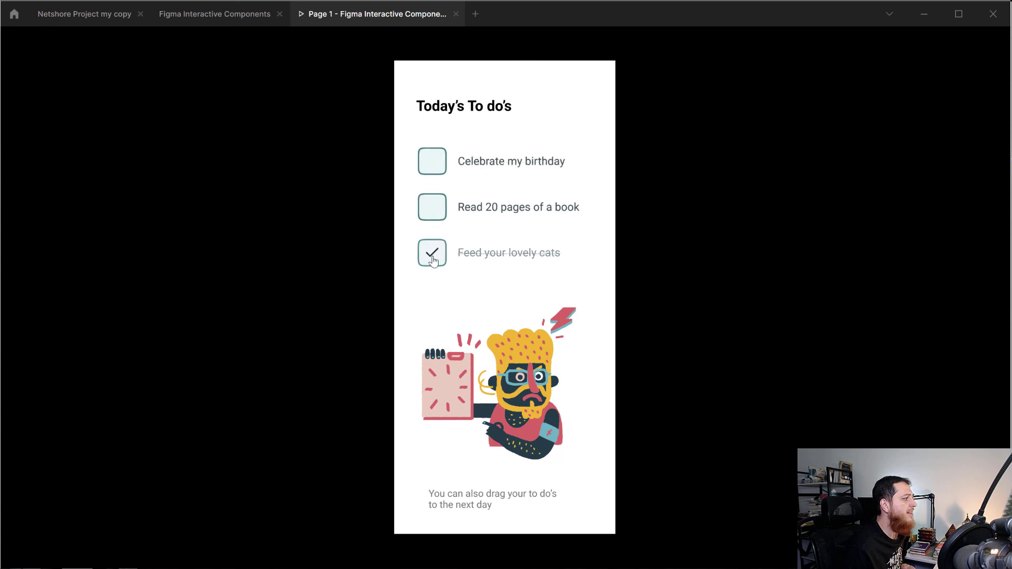
left_click(436, 210)
left_click(431, 169)
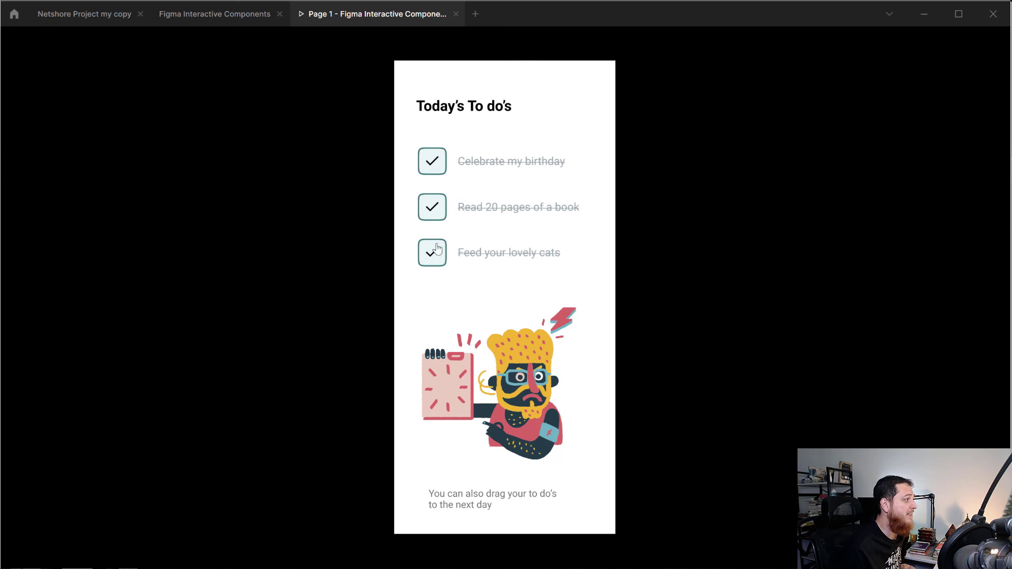
left_click(435, 254)
left_click(429, 215)
left_click(430, 161)
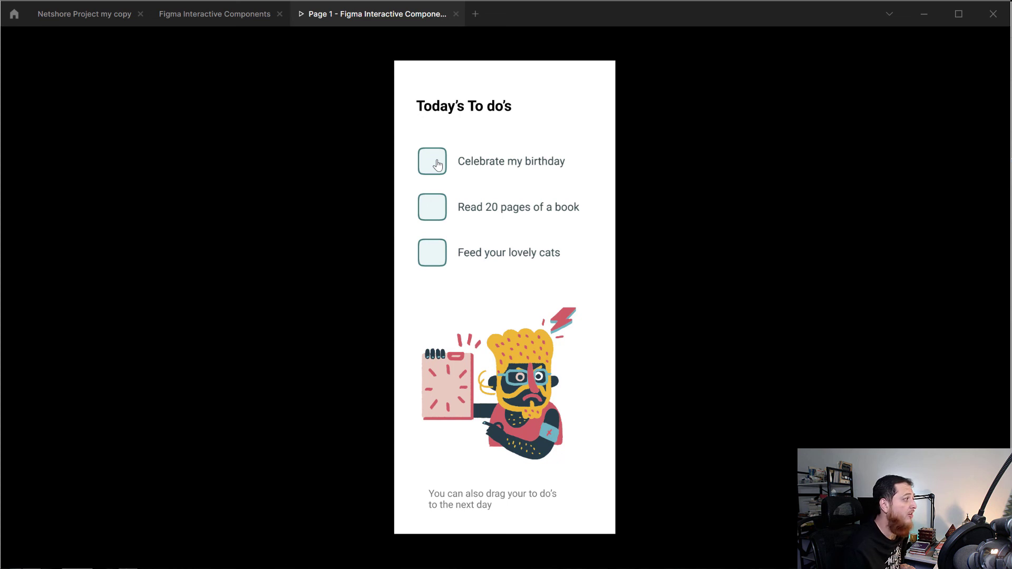
Step: Check all three to-do items from first to last in the prototype and return to the Figma Interactive Components design file
left_click(433, 162)
left_click(432, 207)
left_click(431, 252)
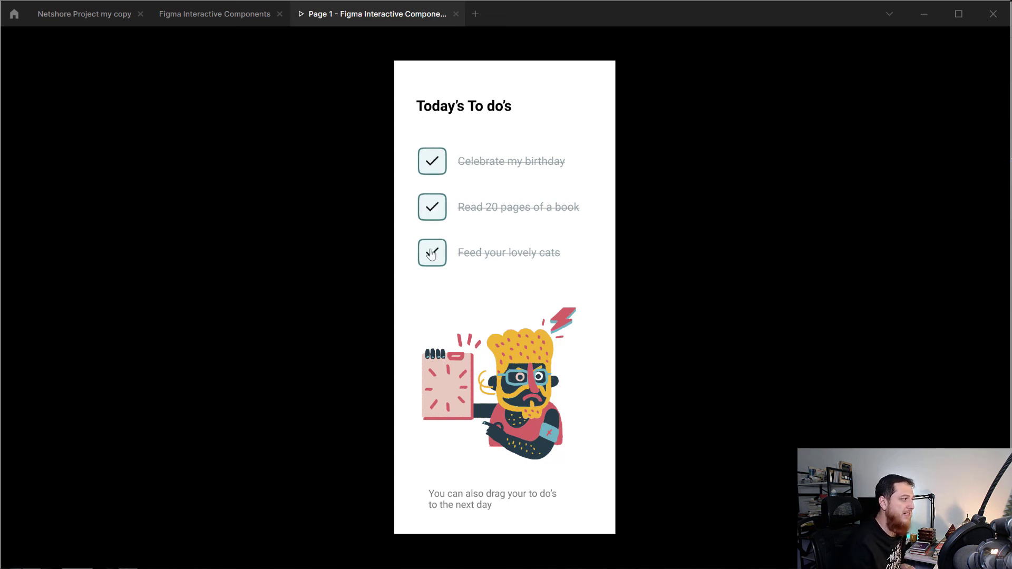
left_click(204, 21)
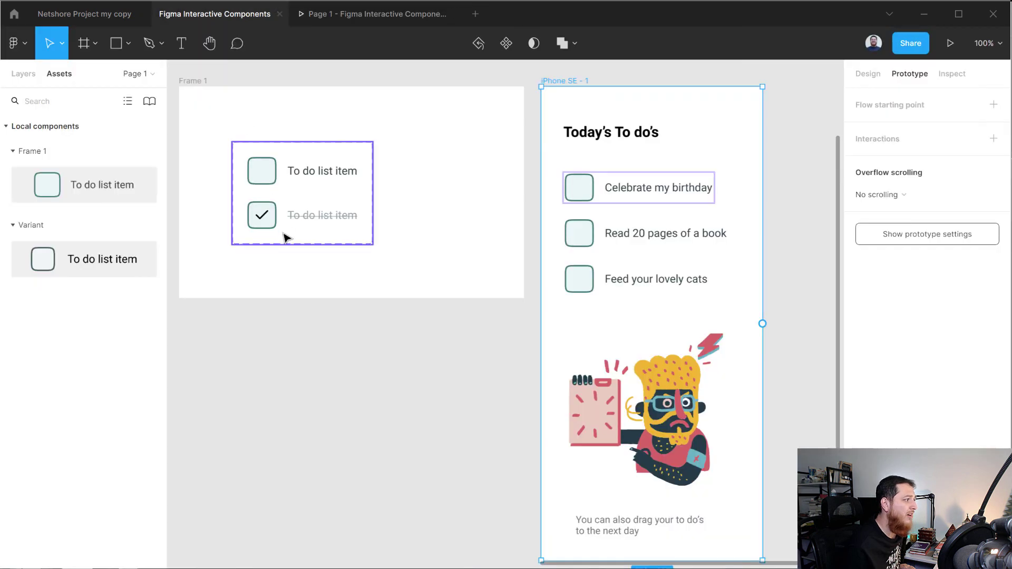